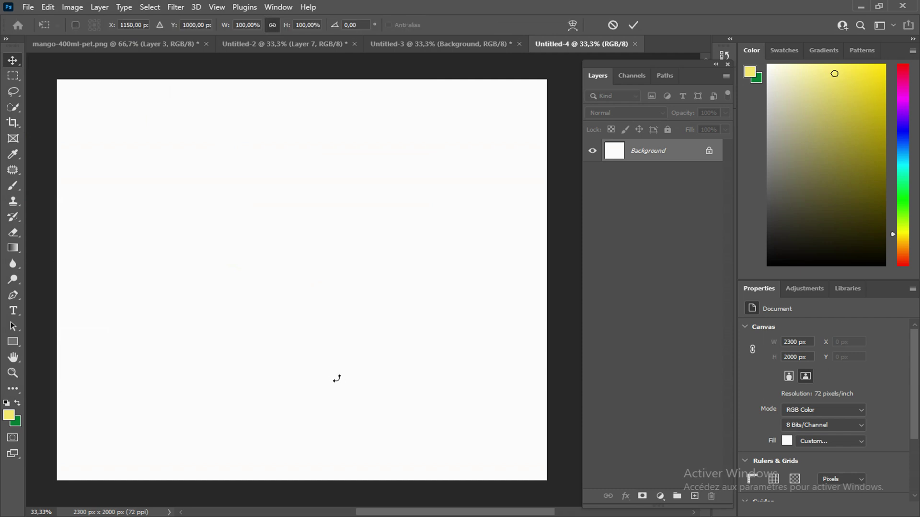
# Step: Scale the wooden floor image to the full 2300 px canvas width and place it along the canvas's bottom edge
pyautogui.moveTo(302, 290); pyautogui.dragTo(303, 384)
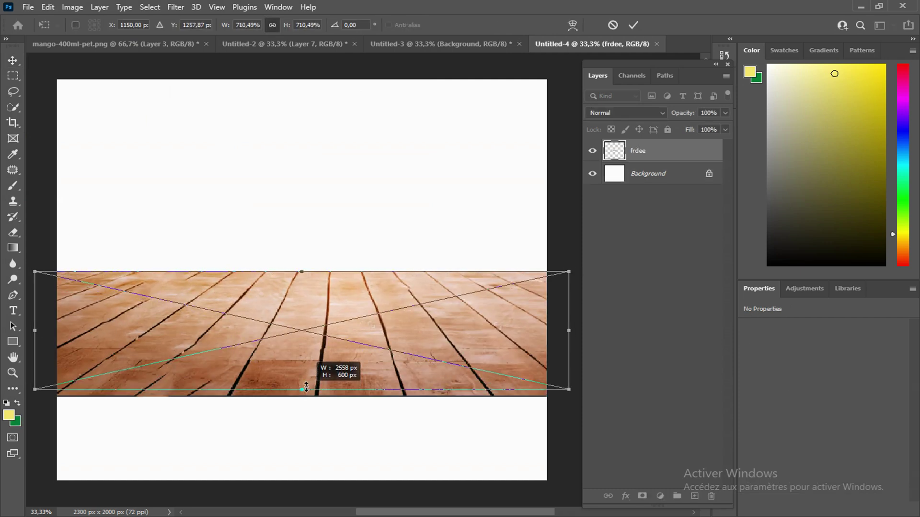
pyautogui.moveTo(355, 337); pyautogui.dragTo(376, 425)
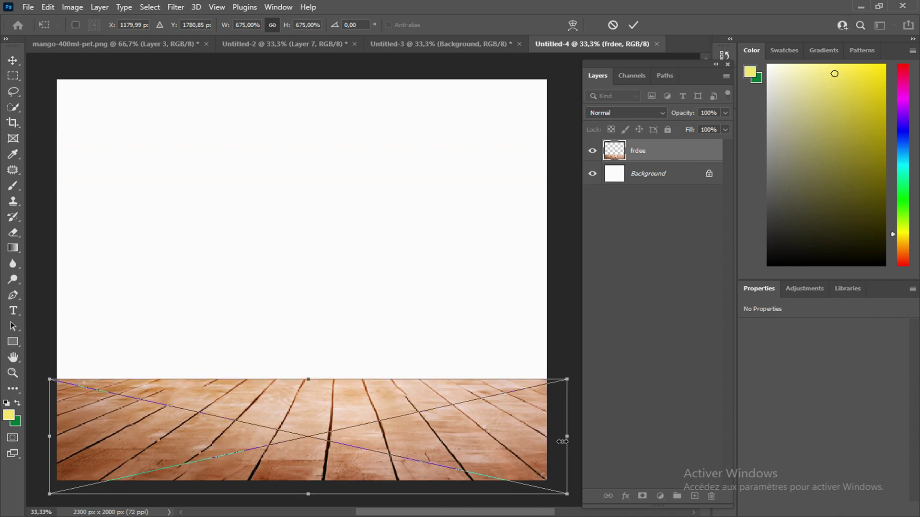
pyautogui.moveTo(562, 441); pyautogui.dragTo(549, 438)
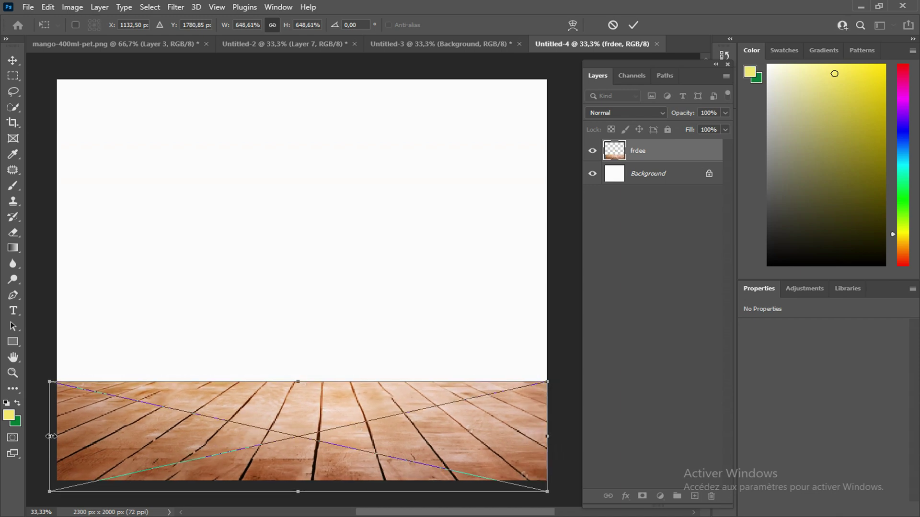
pyautogui.moveTo(50, 437); pyautogui.dragTo(54, 437)
pyautogui.moveTo(323, 423); pyautogui.dragTo(323, 455)
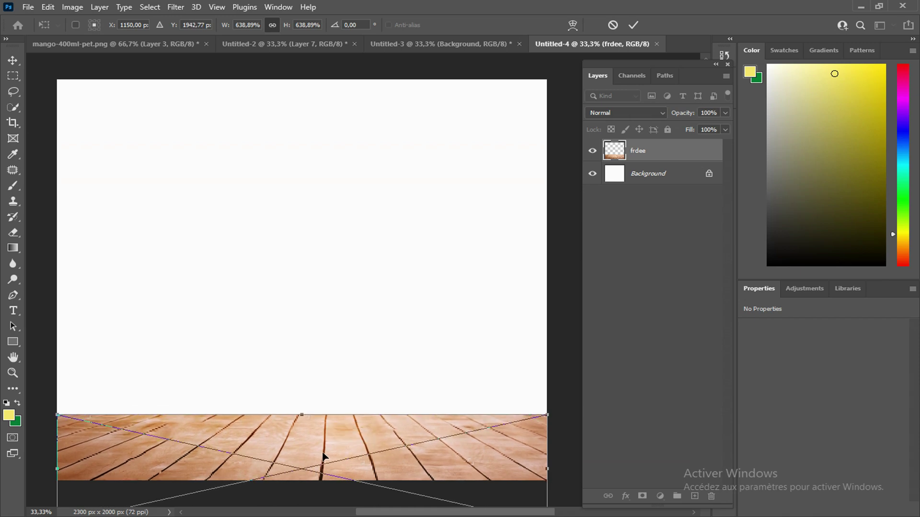
pyautogui.press('Return')
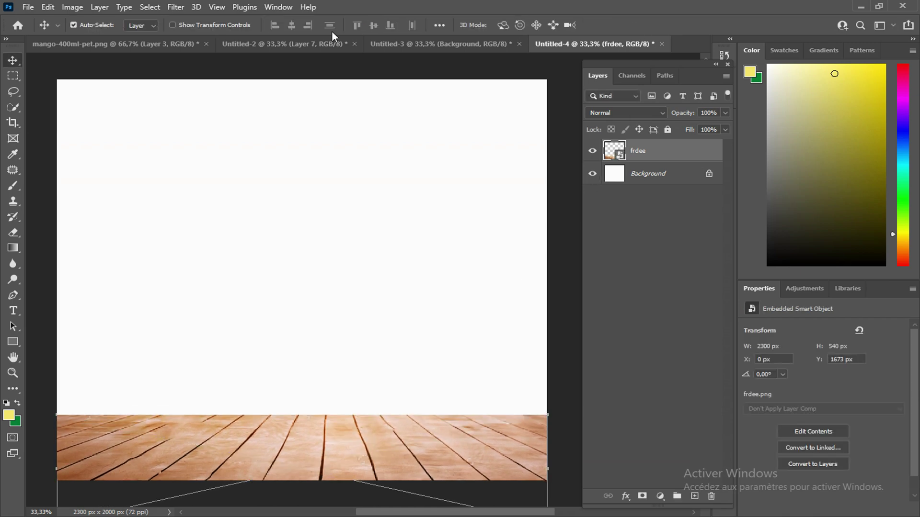
# Step: Place the "background" image from the Wondershare folder into the document as an embedded object
pyautogui.click(29, 8)
pyautogui.click(92, 267)
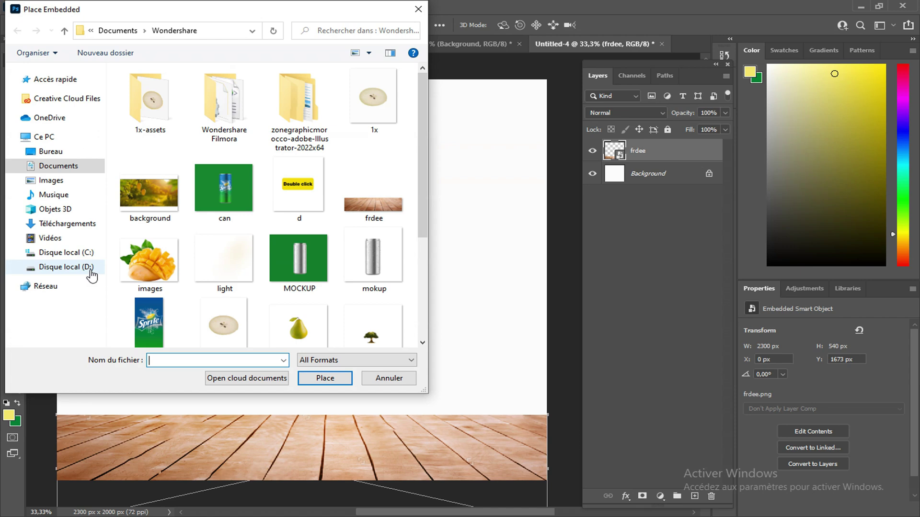
pyautogui.click(171, 215)
pyautogui.click(323, 378)
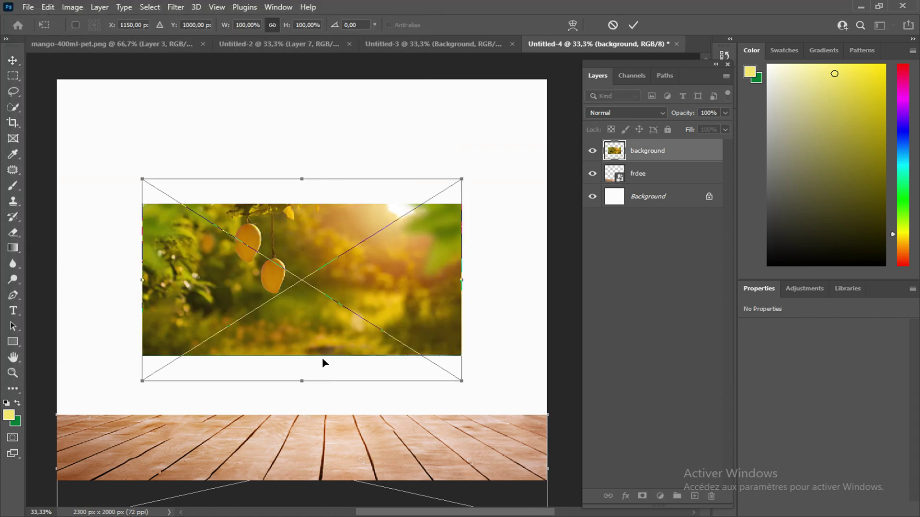
# Step: Enlarge the mango orchard image to about 239% and position it to fill the canvas above the wooden floor
pyautogui.moveTo(302, 378); pyautogui.dragTo(304, 427)
pyautogui.moveTo(302, 179); pyautogui.dragTo(304, 45)
pyautogui.scroll(-2, 354, 369)
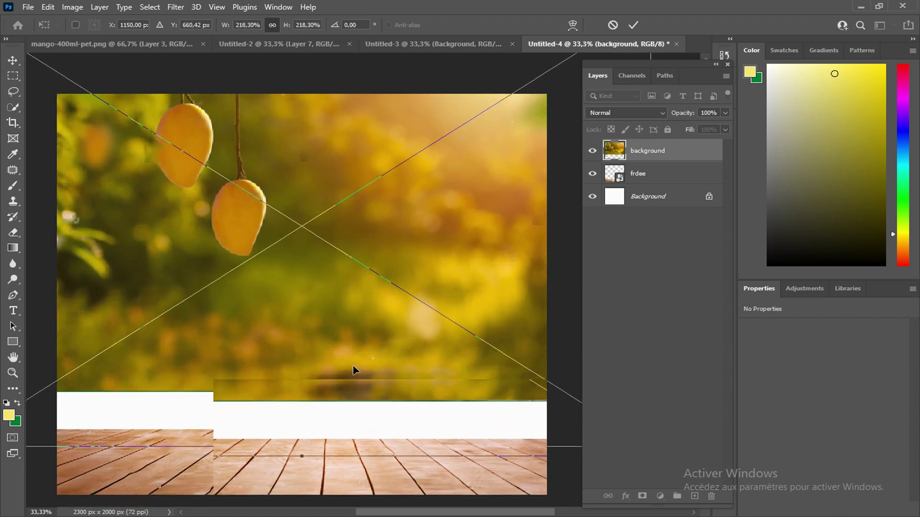
pyautogui.moveTo(304, 437); pyautogui.dragTo(305, 480)
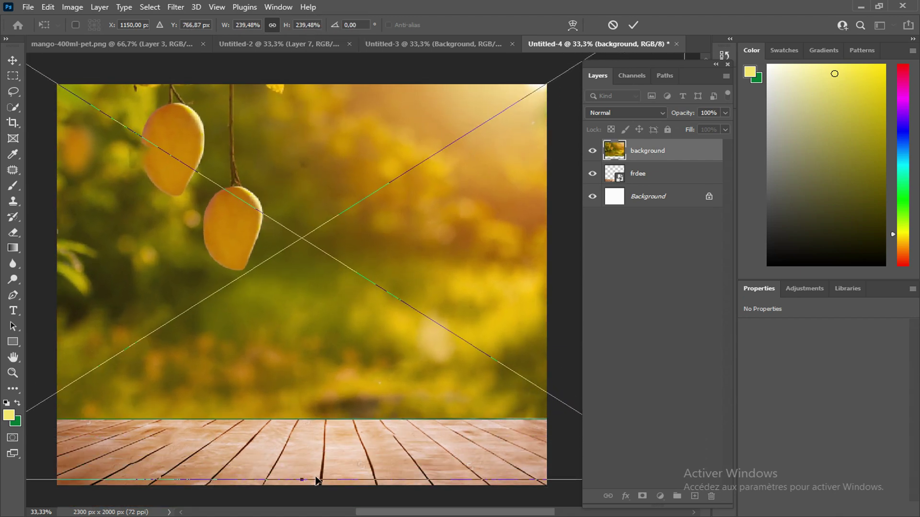
pyautogui.moveTo(347, 307); pyautogui.dragTo(295, 310)
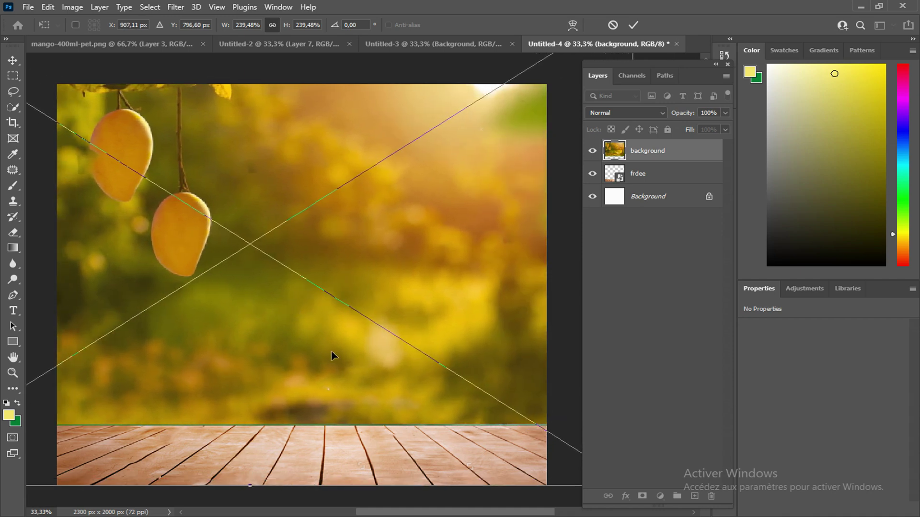
pyautogui.click(633, 25)
# Step: Reorder the orchard image layer so it sits beneath the frdee floor layer
pyautogui.moveTo(699, 153); pyautogui.dragTo(699, 189)
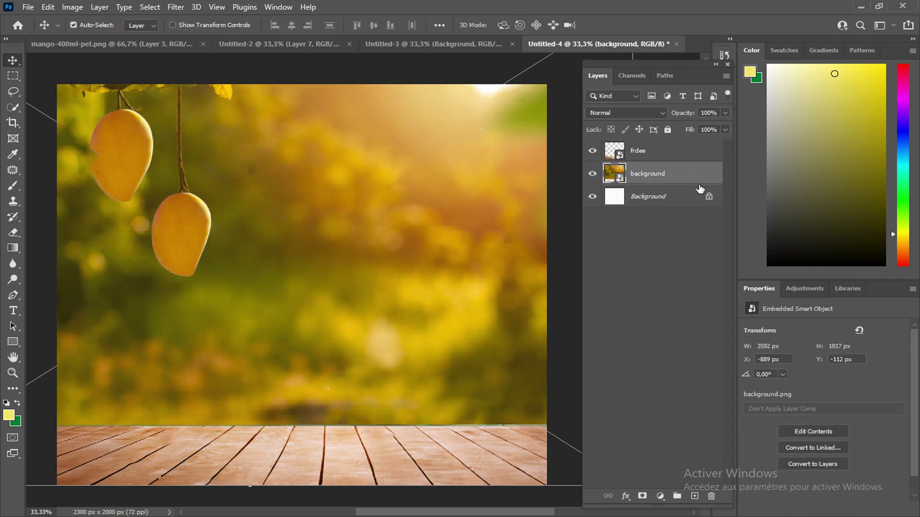
pyautogui.scroll(-2, 388, 362)
pyautogui.scroll(2, 389, 362)
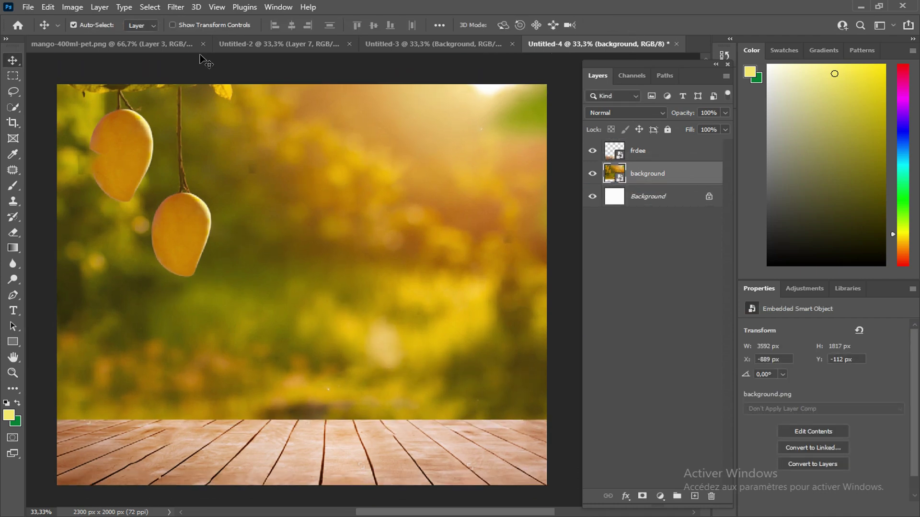
# Step: Place the palm leaf image "pngwing.com (2)" from the Musique folder into the document as an embedded object
pyautogui.click(29, 7)
pyautogui.click(81, 265)
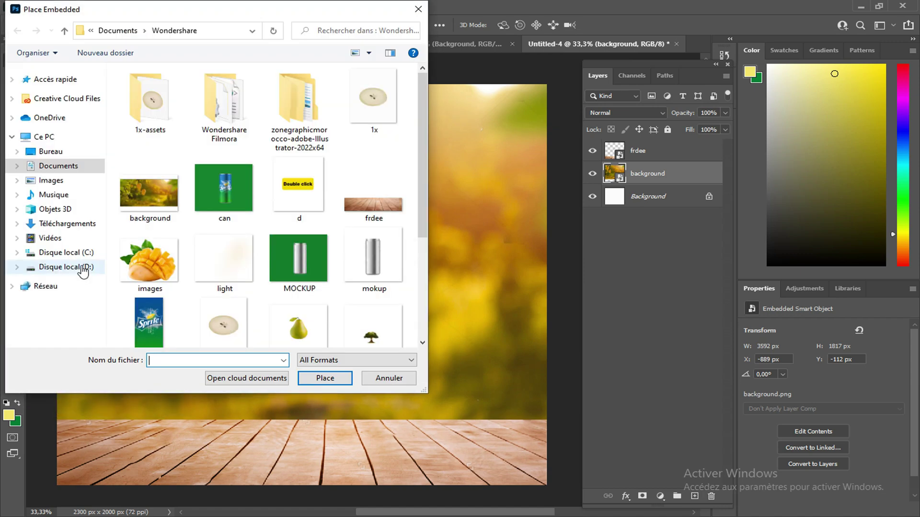
pyautogui.click(71, 197)
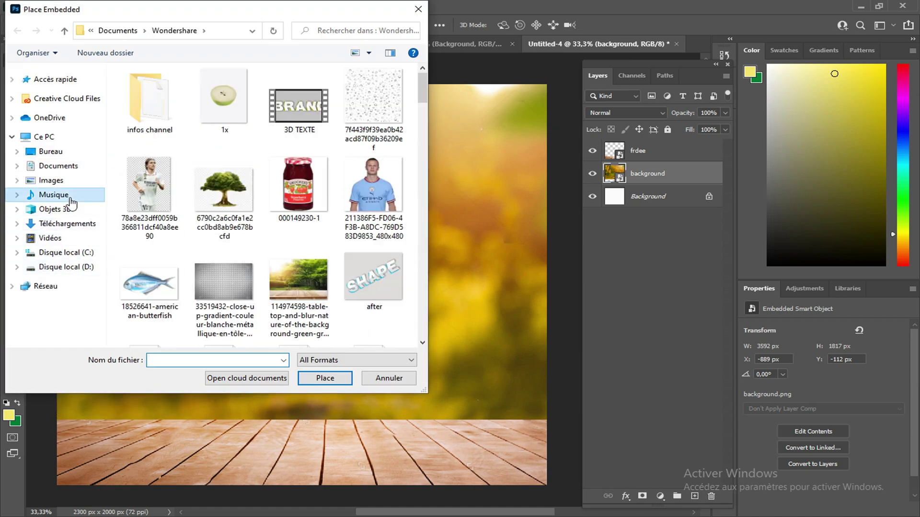
pyautogui.scroll(-10, 315, 269)
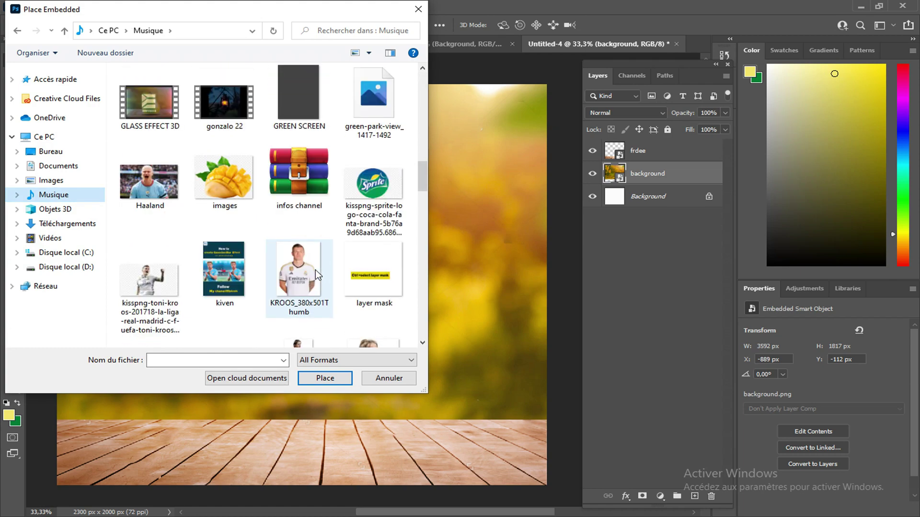
pyautogui.scroll(3, 315, 269)
pyautogui.scroll(-10, 316, 270)
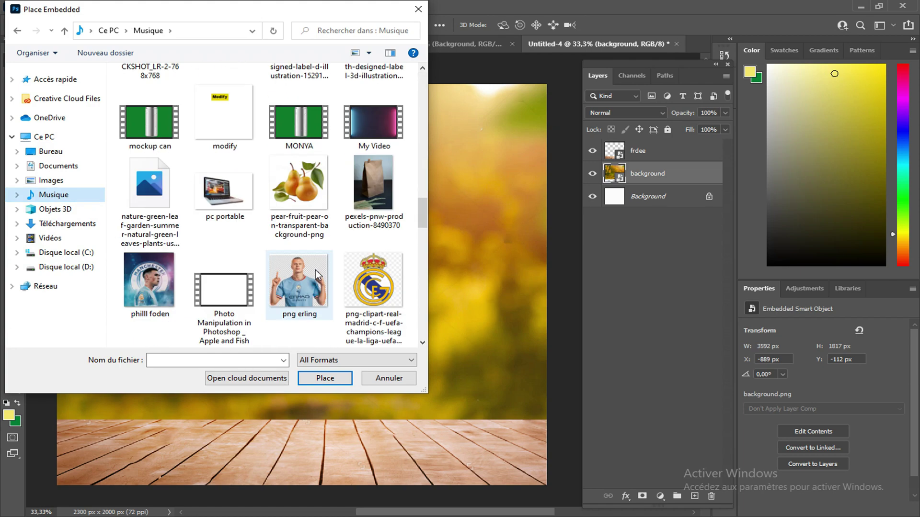
pyautogui.scroll(2, 315, 269)
pyautogui.scroll(-10, 315, 270)
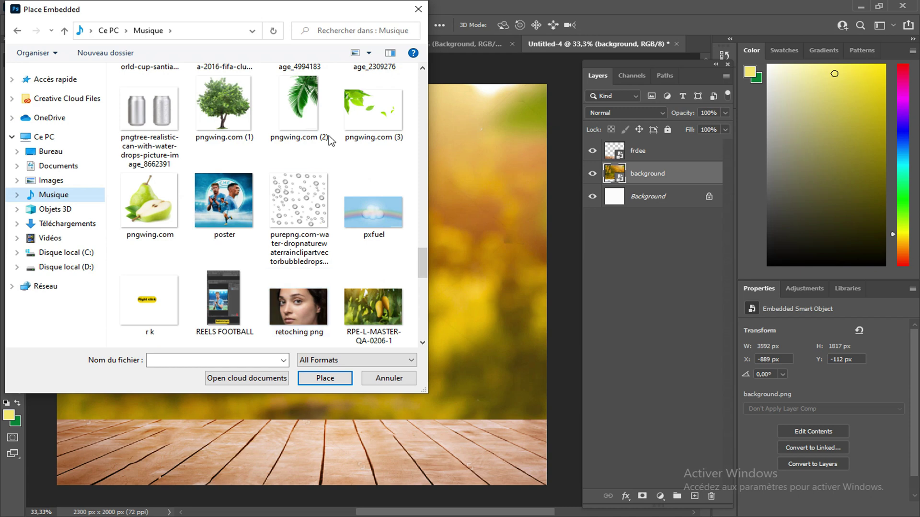
pyautogui.click(297, 118)
pyautogui.click(334, 380)
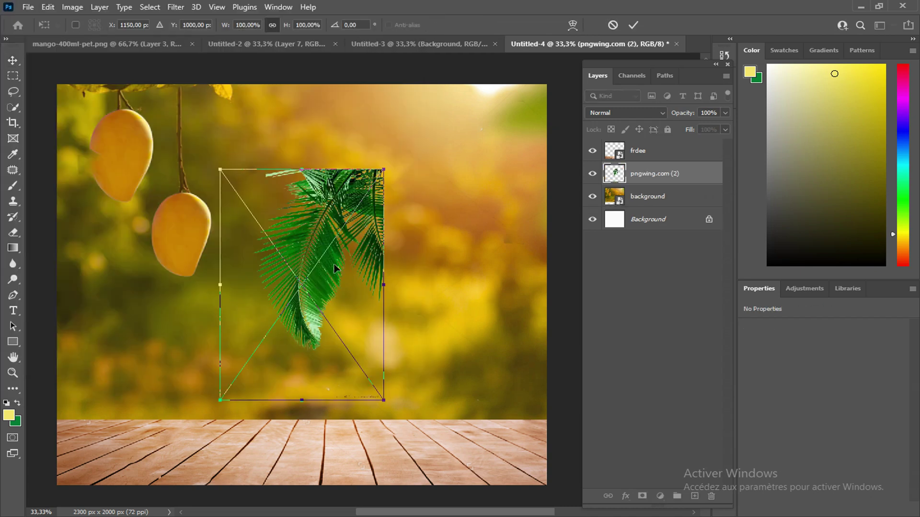
# Step: Rotate the palm leaf about 62.7° and set it in the canvas's lower-right corner, with its layer above the floor
pyautogui.moveTo(335, 268); pyautogui.dragTo(332, 294)
pyautogui.moveTo(392, 181); pyautogui.dragTo(471, 325)
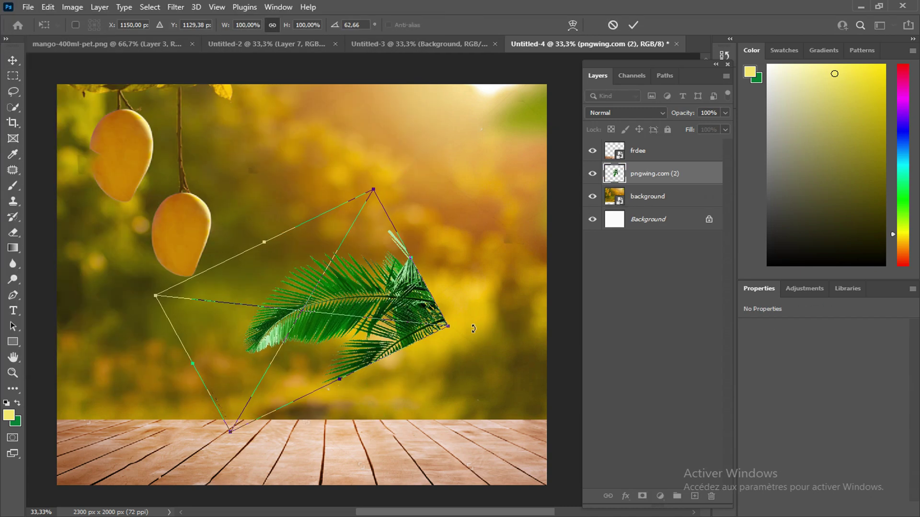
pyautogui.moveTo(423, 303); pyautogui.dragTo(482, 404)
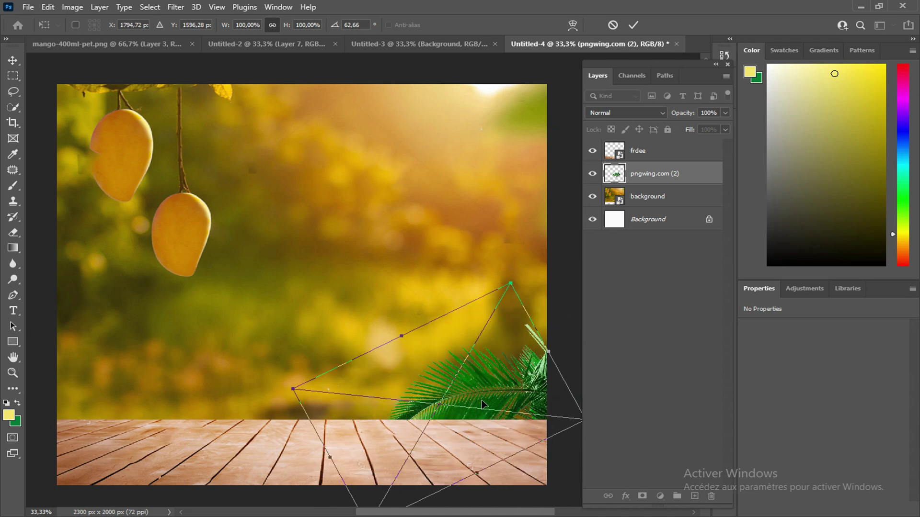
pyautogui.press('Return')
pyautogui.moveTo(698, 176); pyautogui.dragTo(694, 146)
pyautogui.moveTo(523, 430); pyautogui.dragTo(546, 468)
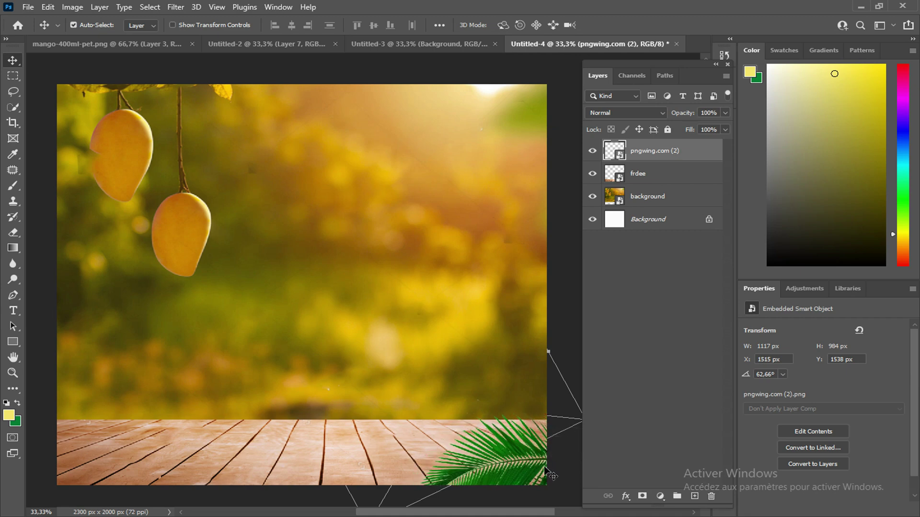
# Step: Enlarge the palm leaf to about 111% and nudge it further into the lower-right corner
pyautogui.hotkey('ctrl', 't')
pyautogui.moveTo(434, 405); pyautogui.dragTo(412, 411)
pyautogui.moveTo(320, 456); pyautogui.dragTo(295, 453)
pyautogui.moveTo(514, 475); pyautogui.dragTo(526, 485)
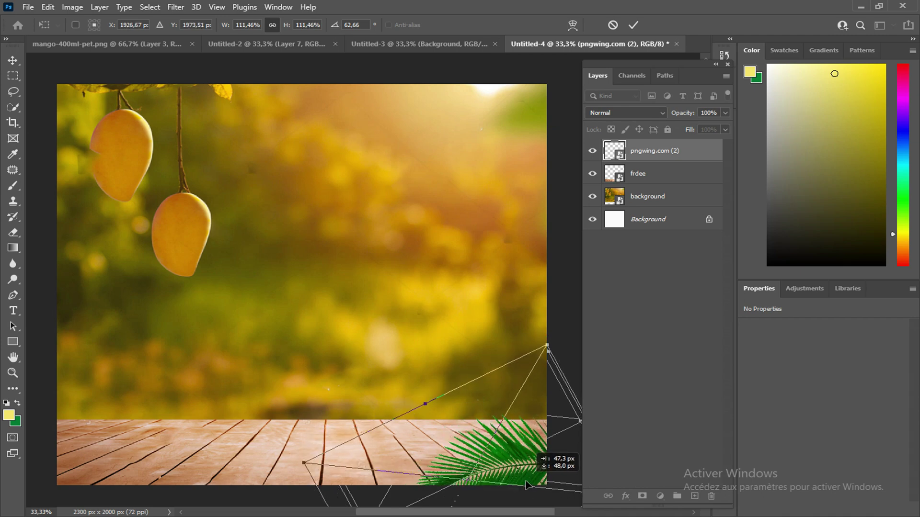
pyautogui.click(633, 24)
# Step: Duplicate the palm leaf layer, flip the copy horizontally and move it to the canvas's lower-left corner
pyautogui.scroll(-1, 462, 286)
pyautogui.moveTo(709, 157); pyautogui.dragTo(694, 496)
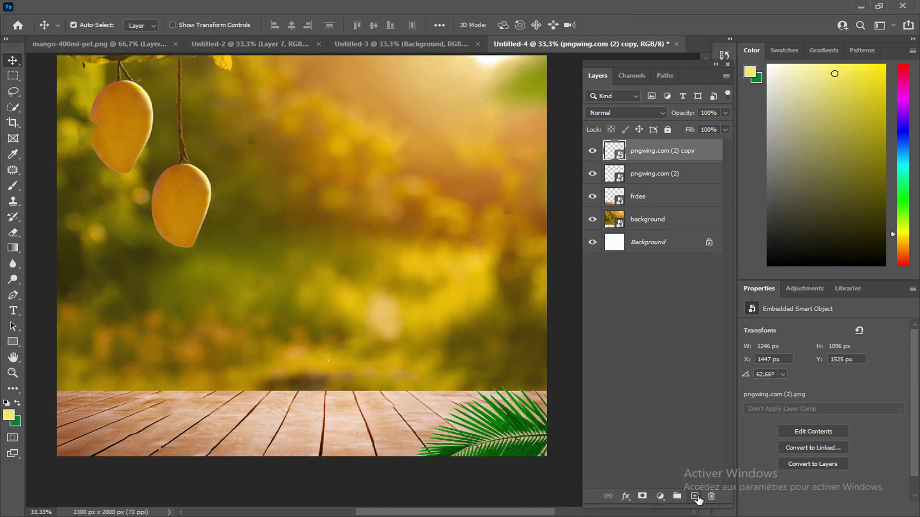
pyautogui.hotkey('ctrl', 't')
pyautogui.rightClick(503, 426)
pyautogui.click(525, 413)
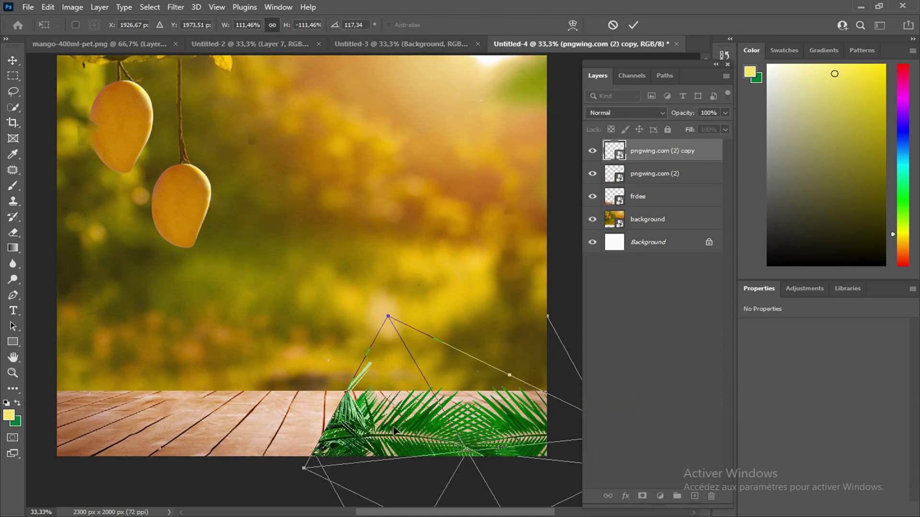
pyautogui.moveTo(393, 429); pyautogui.dragTo(116, 437)
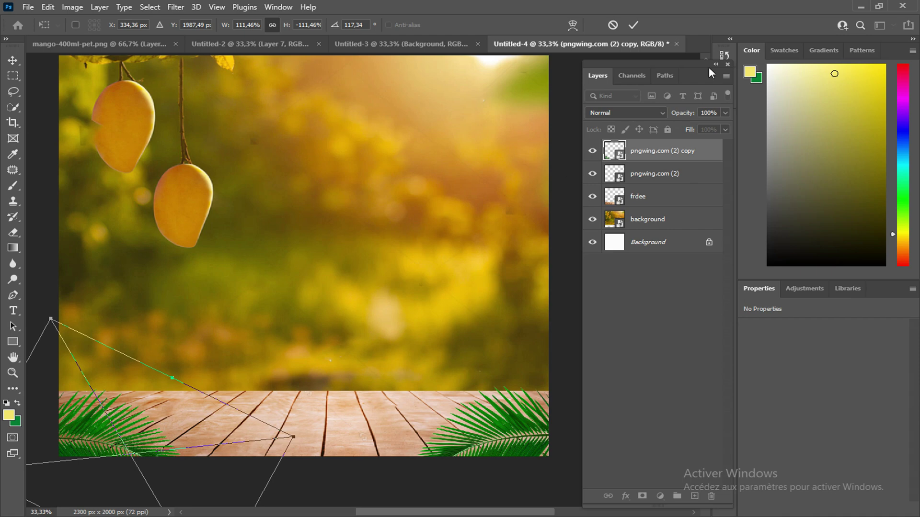
pyautogui.click(633, 25)
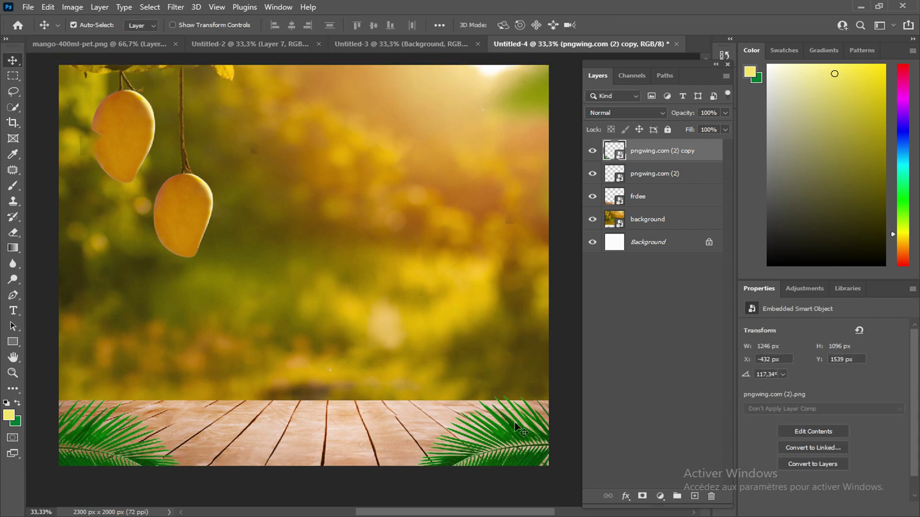
# Step: Merge the two palm leaf layers into one layer
pyautogui.keyDown('shift'); pyautogui.click(698, 175); pyautogui.keyUp('shift')
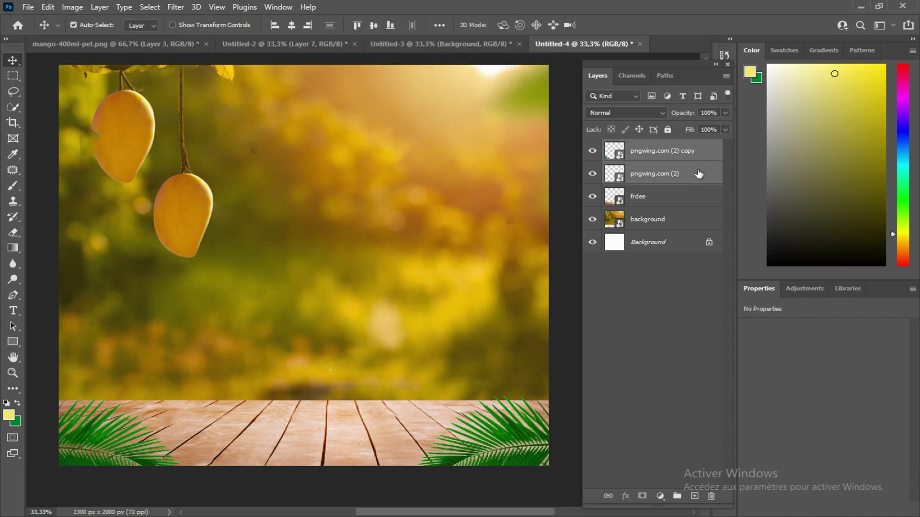
pyautogui.click(100, 6)
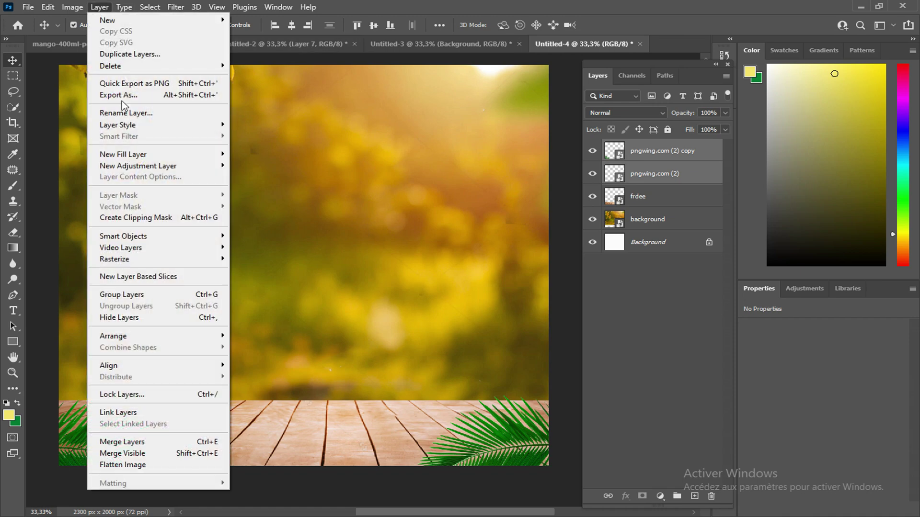
pyautogui.click(175, 441)
# Step: Apply Hue/Saturation to the merged palm leaves with hue -17 and saturation +18
pyautogui.click(78, 10)
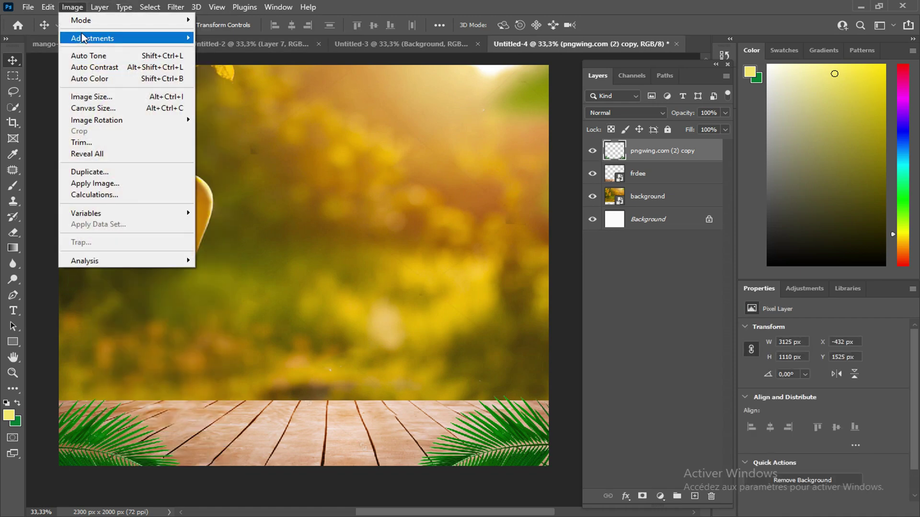
pyautogui.moveTo(82, 37)
pyautogui.click(225, 103)
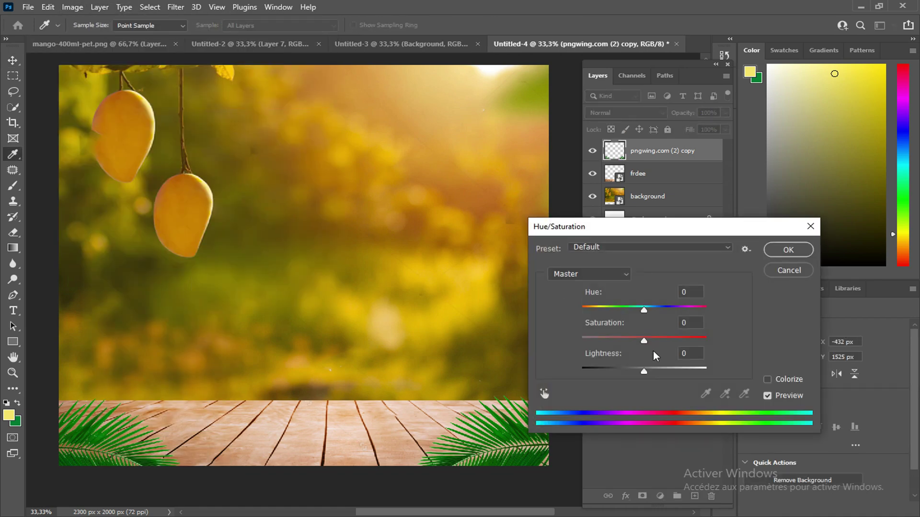
pyautogui.moveTo(641, 340)
pyautogui.mouseDown()
pyautogui.moveTo(626, 340)
pyautogui.moveTo(656, 344)
pyautogui.mouseUp()
pyautogui.moveTo(645, 309); pyautogui.dragTo(634, 309)
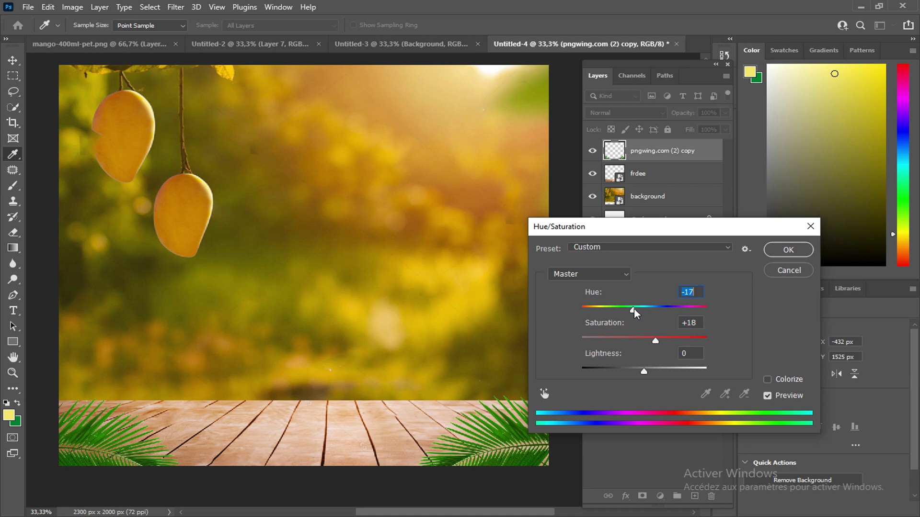
pyautogui.click(787, 251)
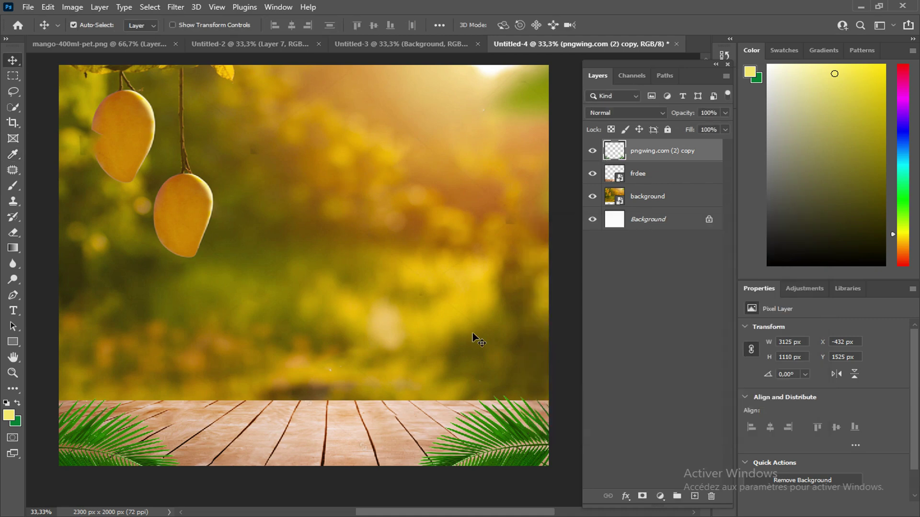
# Step: Apply Hue/Saturation to the wooden floor layer with hue -2, saturation +16 and lightness -11
pyautogui.scroll(-1, 475, 338)
pyautogui.click(360, 422)
pyautogui.click(82, 8)
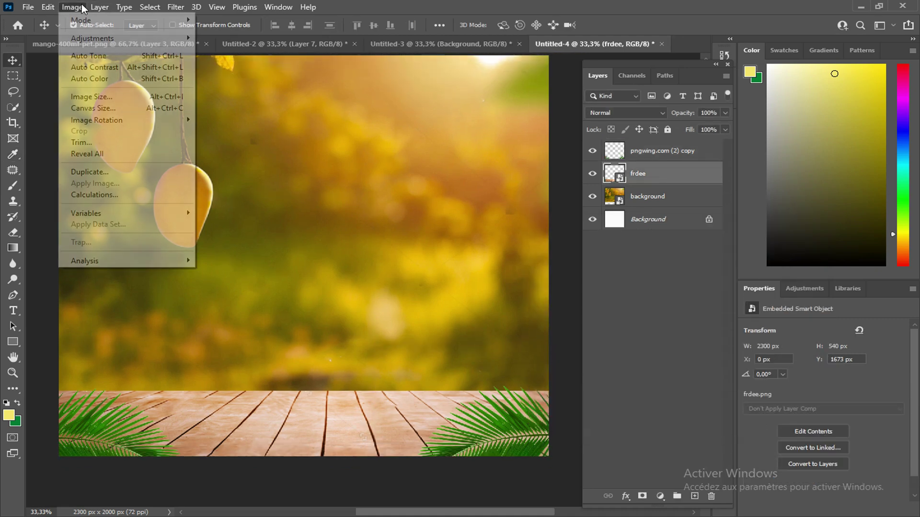
pyautogui.moveTo(160, 39)
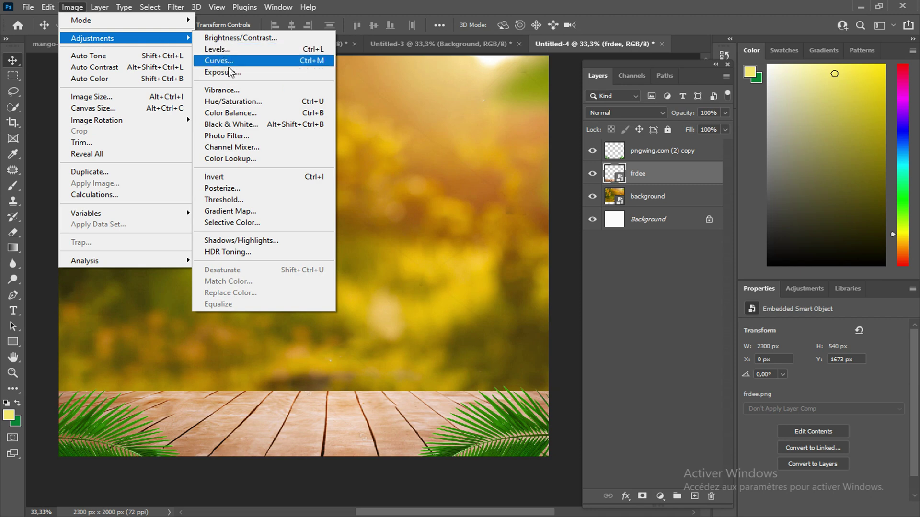
pyautogui.click(235, 101)
pyautogui.moveTo(593, 281); pyautogui.dragTo(583, 313)
pyautogui.moveTo(591, 250); pyautogui.dragTo(590, 249)
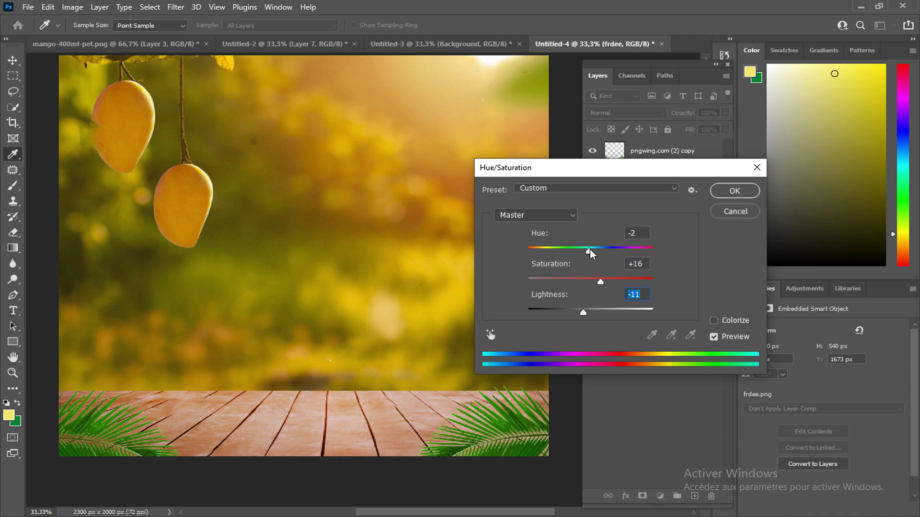
pyautogui.click(733, 189)
pyautogui.scroll(1, 437, 363)
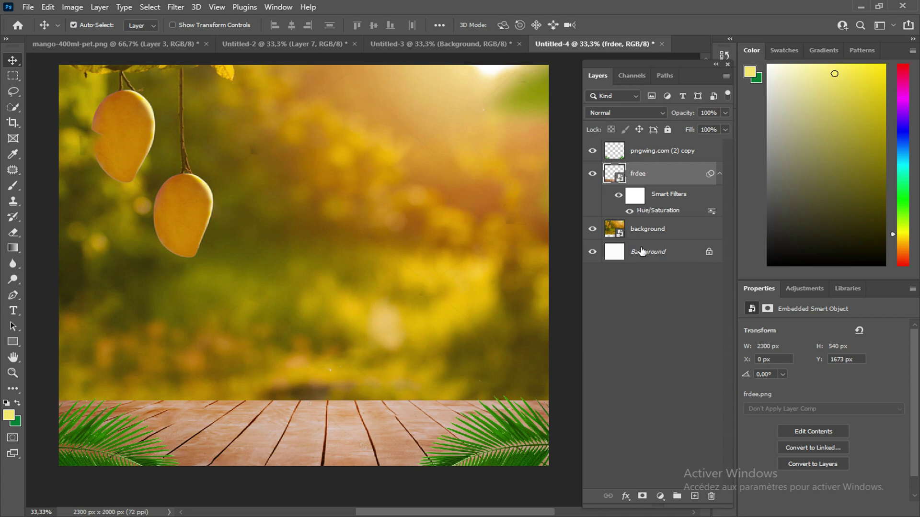
# Step: Apply a slight Hue/Saturation adjustment to the orchard background layer, fine-tuning its saturation and lightness
pyautogui.click(678, 231)
pyautogui.click(71, 8)
pyautogui.moveTo(93, 37)
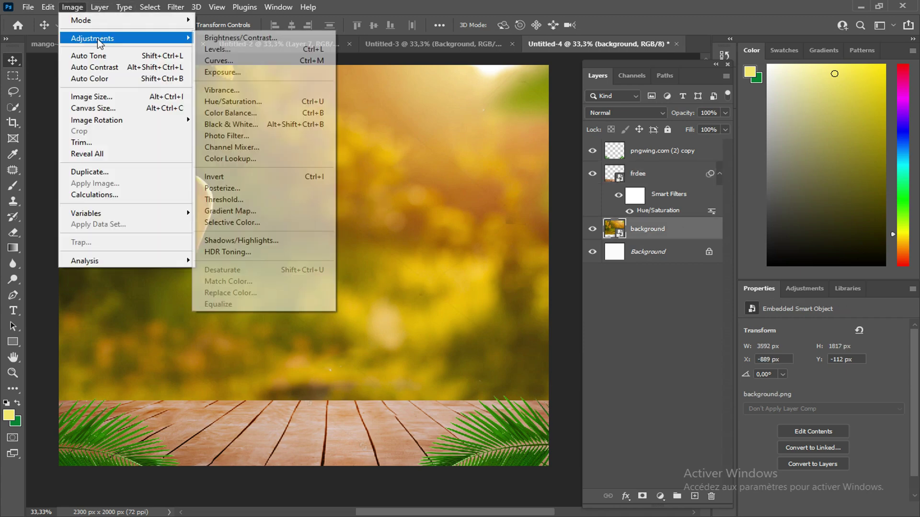
pyautogui.click(225, 100)
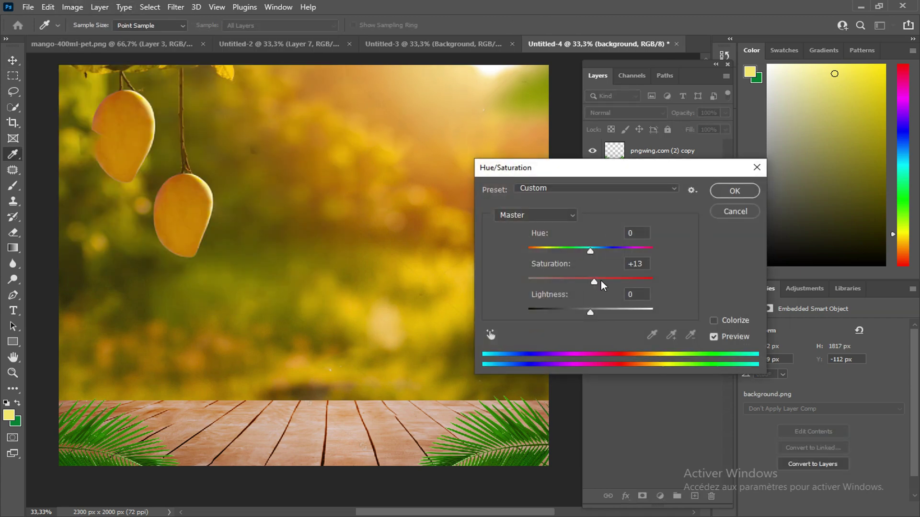
pyautogui.moveTo(600, 280); pyautogui.dragTo(591, 280)
pyautogui.moveTo(594, 314); pyautogui.dragTo(591, 312)
pyautogui.click(734, 191)
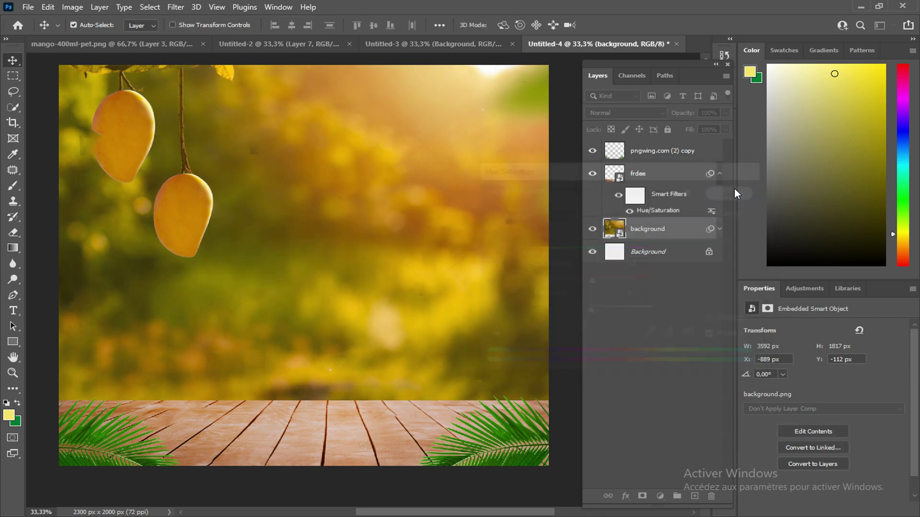
# Step: Apply Color Balance to the orchard background layer, shifting midtones slightly and highlights by -9 toward yellow, and shadows slightly toward blue
pyautogui.click(72, 7)
pyautogui.moveTo(84, 40)
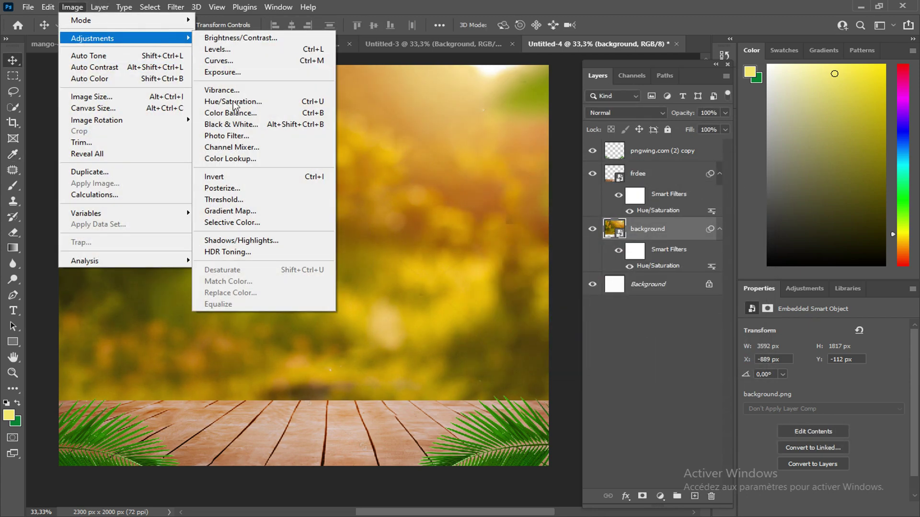
pyautogui.click(243, 113)
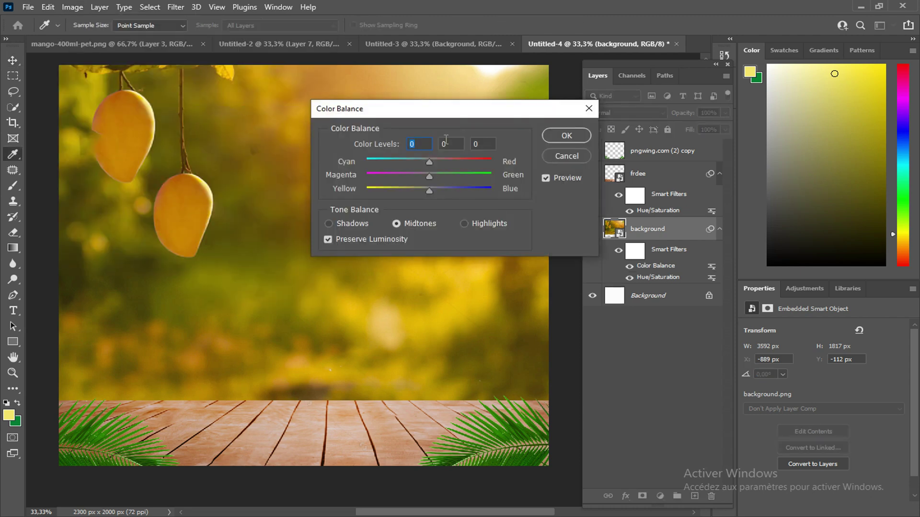
pyautogui.moveTo(450, 106); pyautogui.dragTo(605, 176)
pyautogui.moveTo(582, 257); pyautogui.dragTo(579, 258)
pyautogui.click(635, 291)
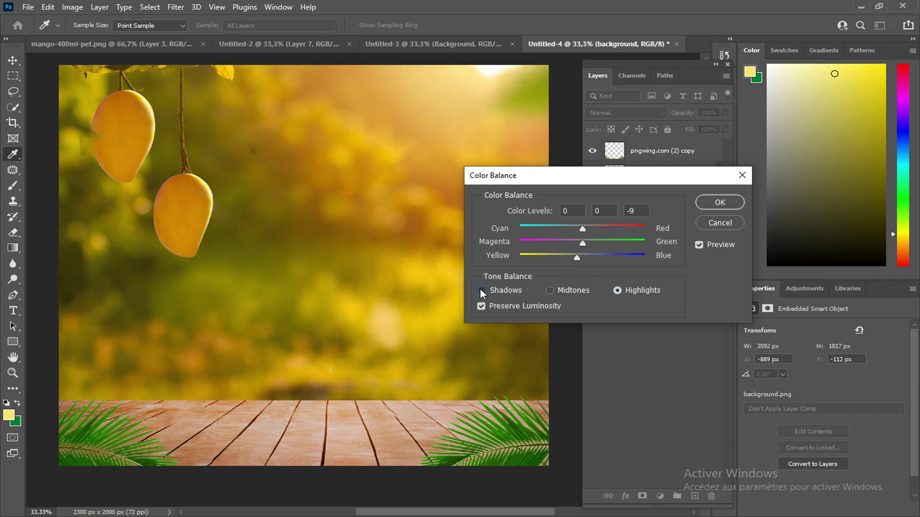
pyautogui.moveTo(580, 255); pyautogui.dragTo(585, 257)
pyautogui.click(723, 202)
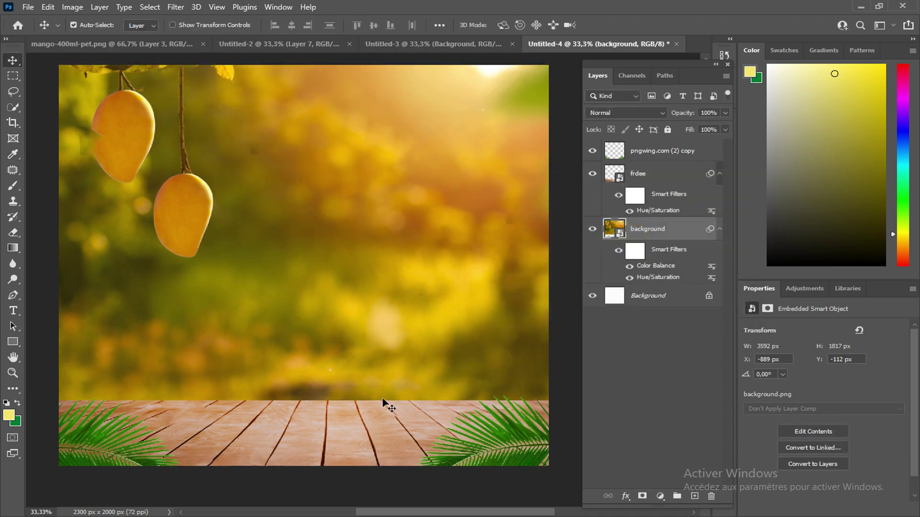
# Step: Add a near-black solid color fill layer (010101) above the palm leaves layer
pyautogui.scroll(-1, 383, 399)
pyautogui.click(689, 161)
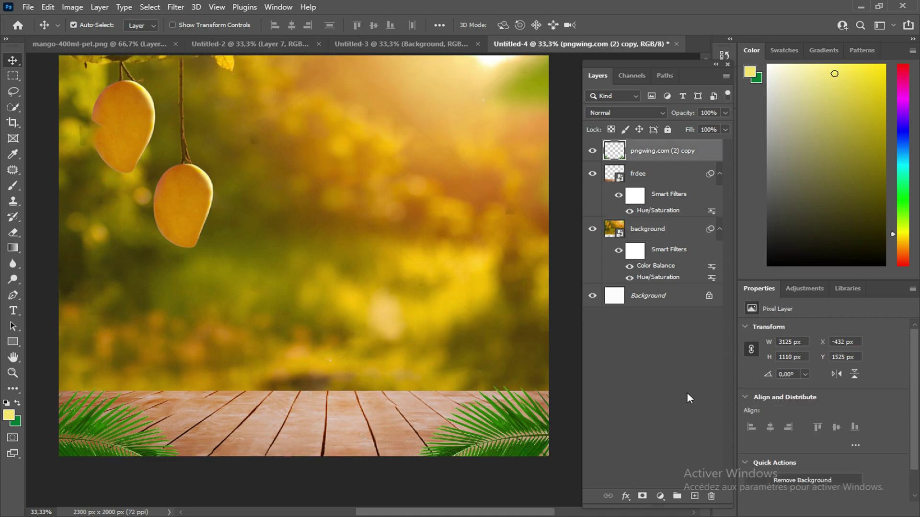
pyautogui.click(661, 498)
pyautogui.click(684, 285)
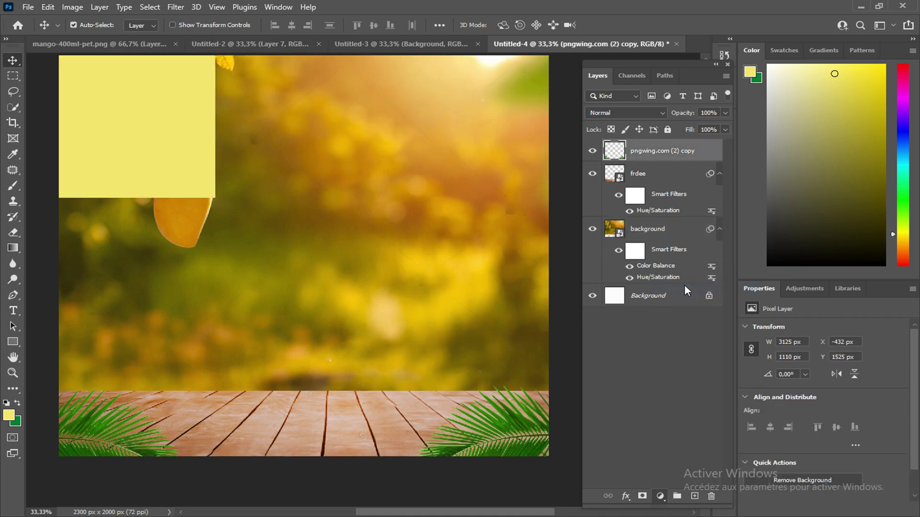
pyautogui.click(530, 365)
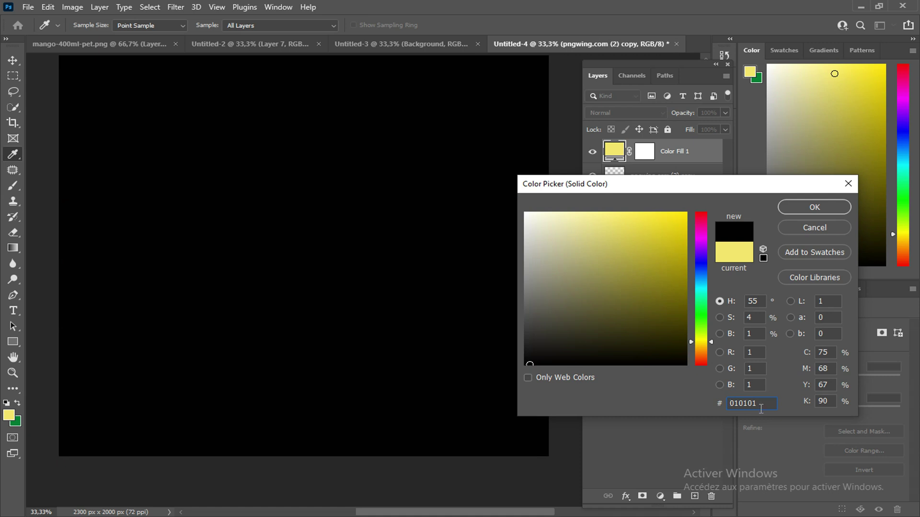
pyautogui.click(814, 207)
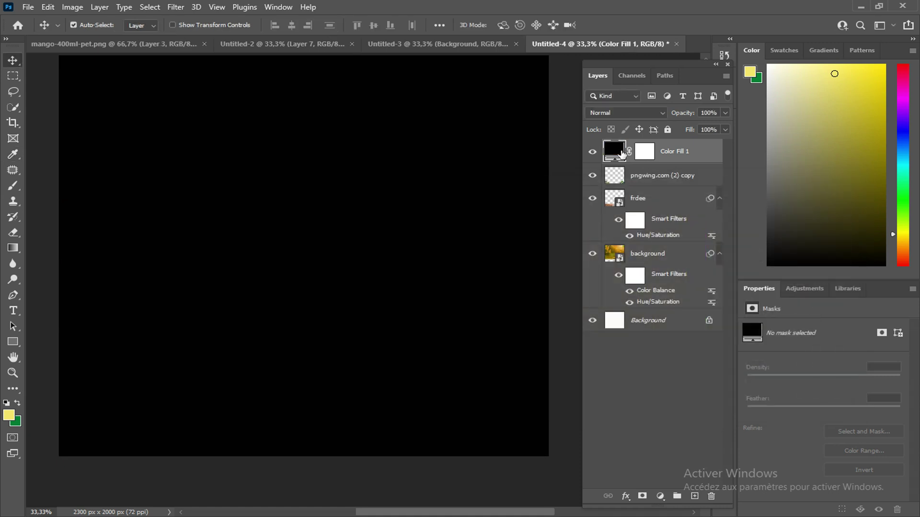
# Step: Target the color fill layer's mask and set up a soft black brush at 1457 px with 100% flow
pyautogui.click(643, 154)
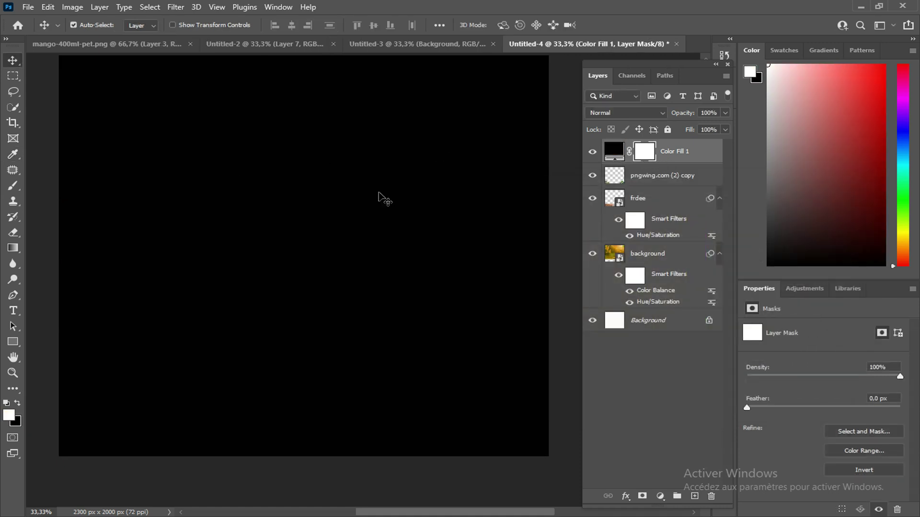
pyautogui.moveTo(12, 187); pyautogui.dragTo(71, 185)
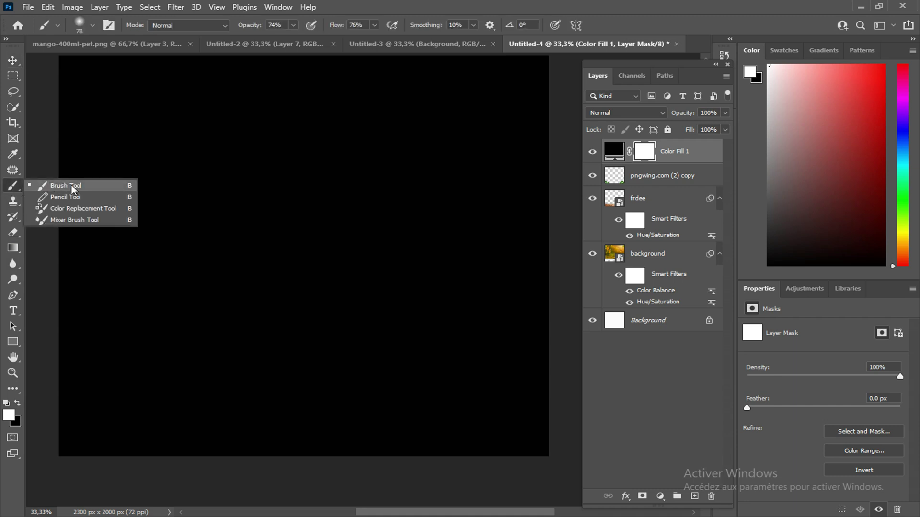
pyautogui.click(71, 185)
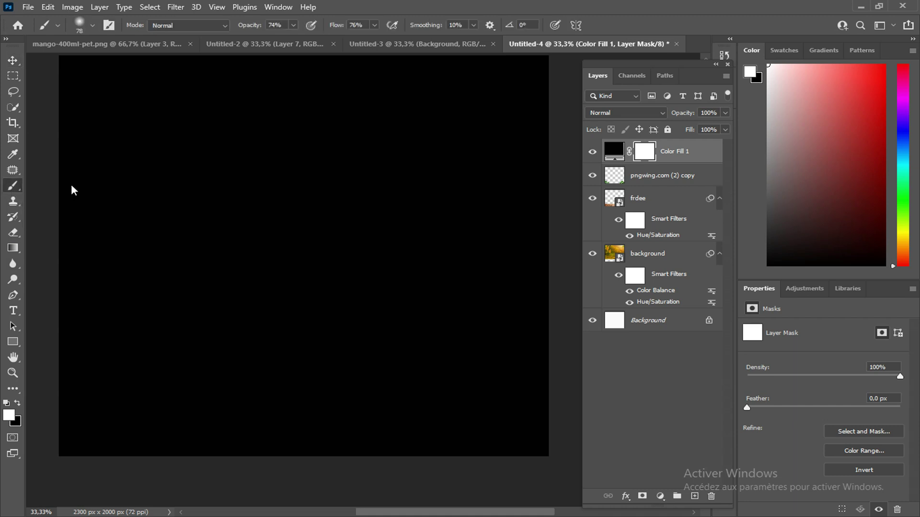
pyautogui.click(18, 403)
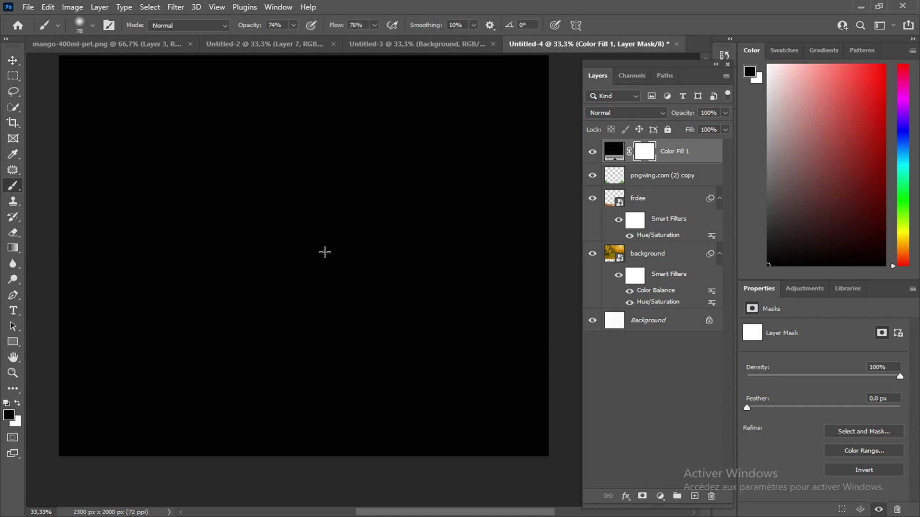
pyautogui.rightClick(312, 241)
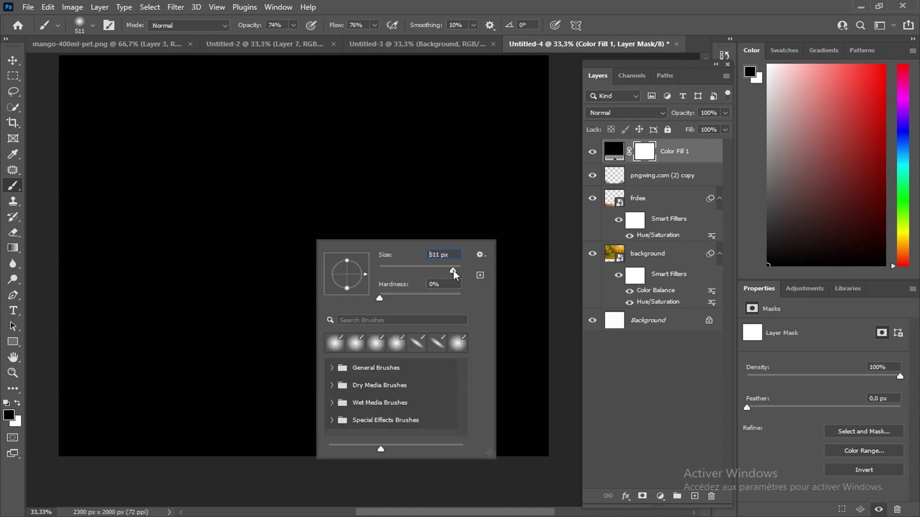
pyautogui.moveTo(455, 268)
pyautogui.mouseDown()
pyautogui.moveTo(460, 276)
pyautogui.moveTo(456, 270)
pyautogui.mouseUp()
pyautogui.click(649, 153)
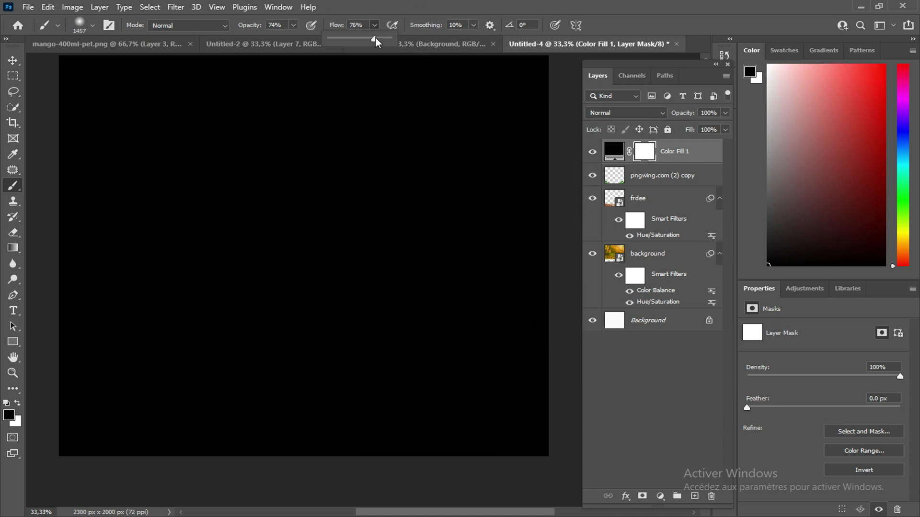
pyautogui.moveTo(377, 42); pyautogui.dragTo(394, 42)
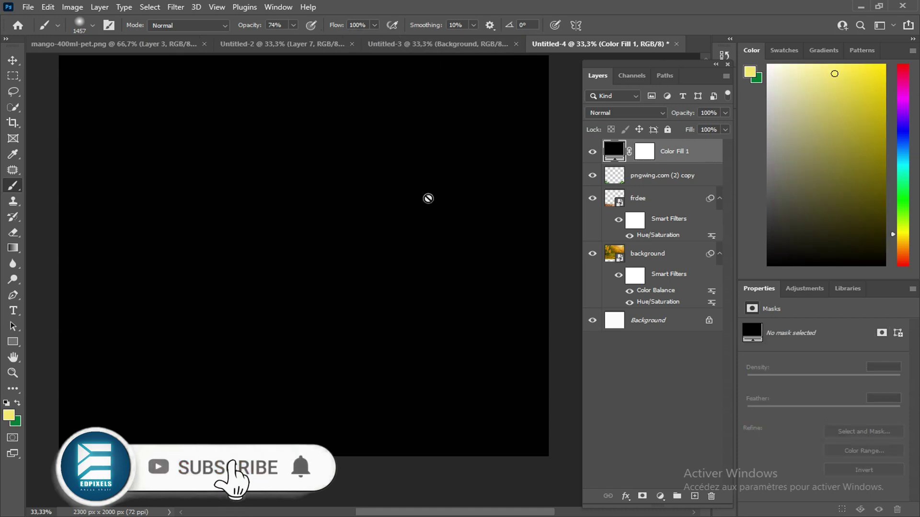
pyautogui.click(613, 151)
pyautogui.click(644, 152)
pyautogui.press('d')
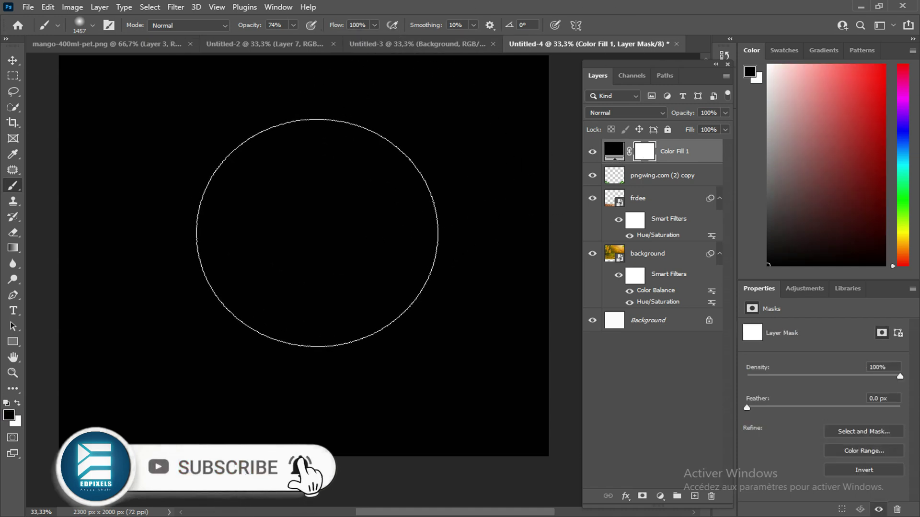
# Step: Paint black on the fill layer's mask over the center, upper-right light and floor, leaving dark edges as a vignette
pyautogui.click(324, 236)
pyautogui.click(303, 232)
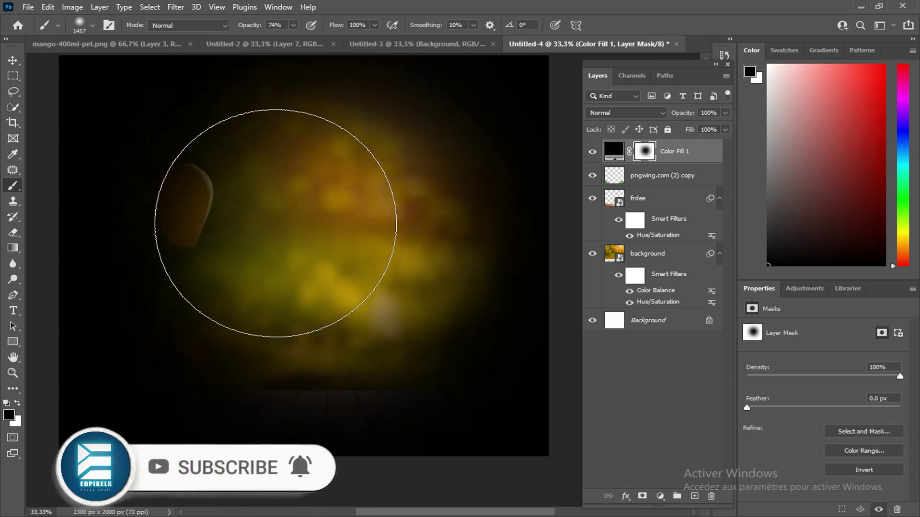
pyautogui.click(302, 237)
pyautogui.click(438, 89)
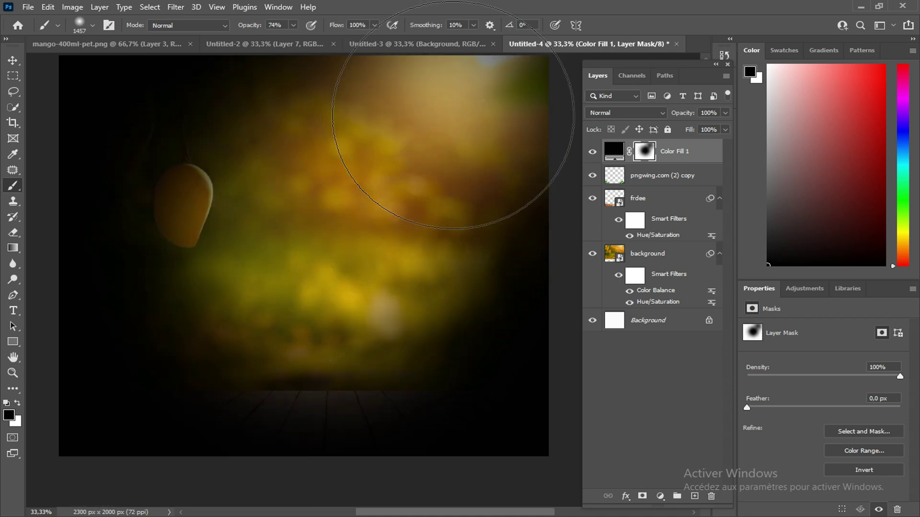
pyautogui.click(421, 143)
pyautogui.click(455, 139)
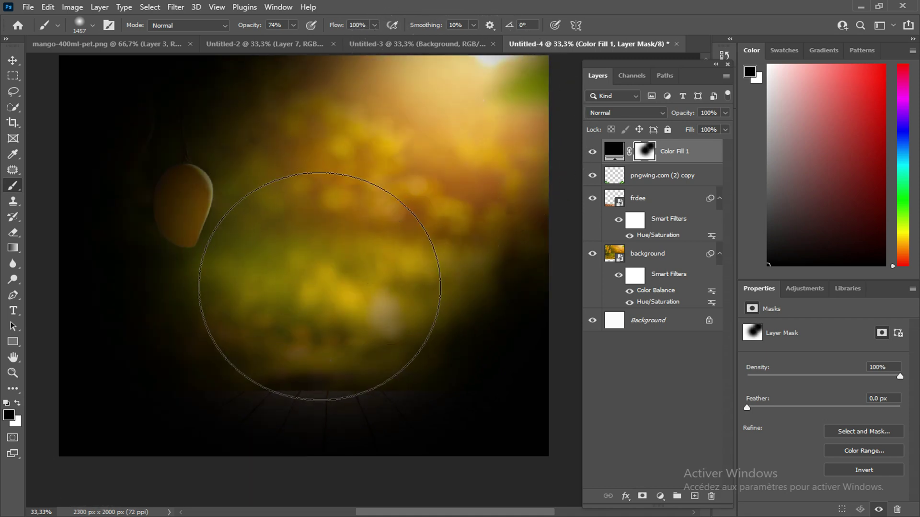
pyautogui.click(307, 316)
pyautogui.click(284, 302)
pyautogui.click(227, 241)
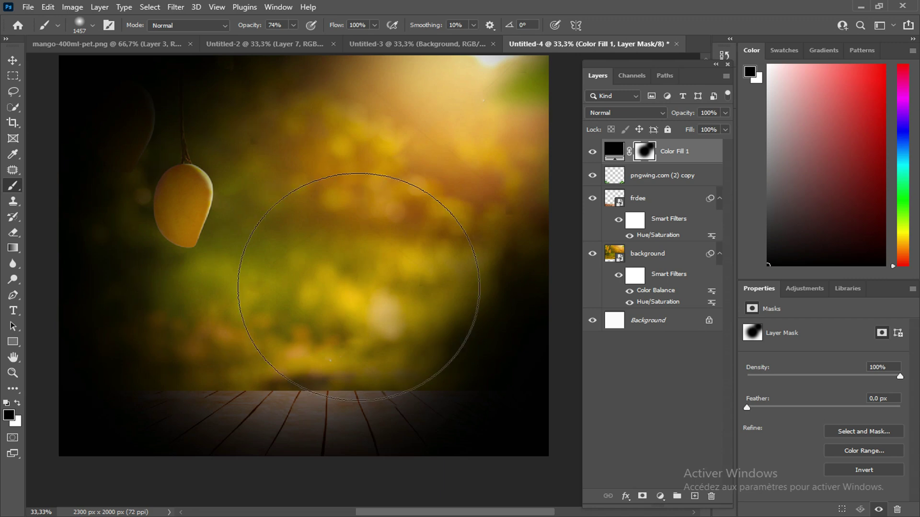
pyautogui.click(365, 288)
pyautogui.click(404, 312)
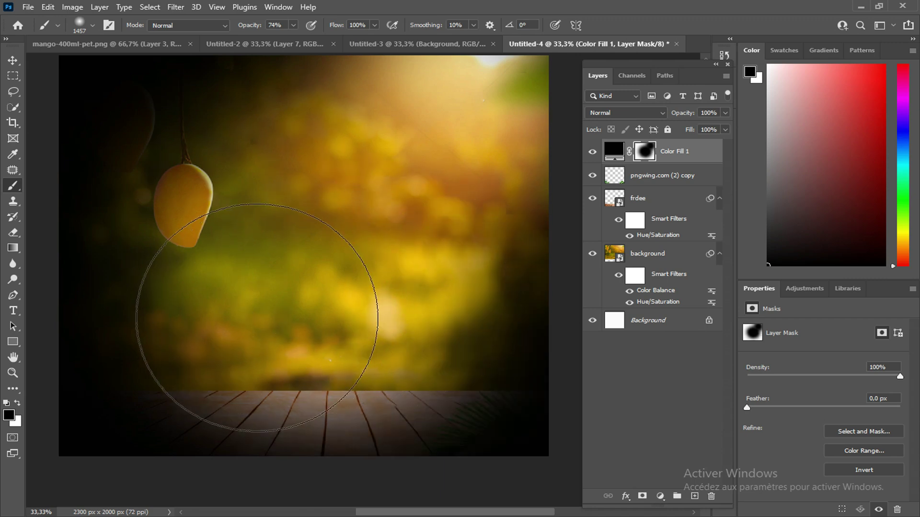
pyautogui.click(242, 338)
pyautogui.click(249, 317)
pyautogui.click(359, 318)
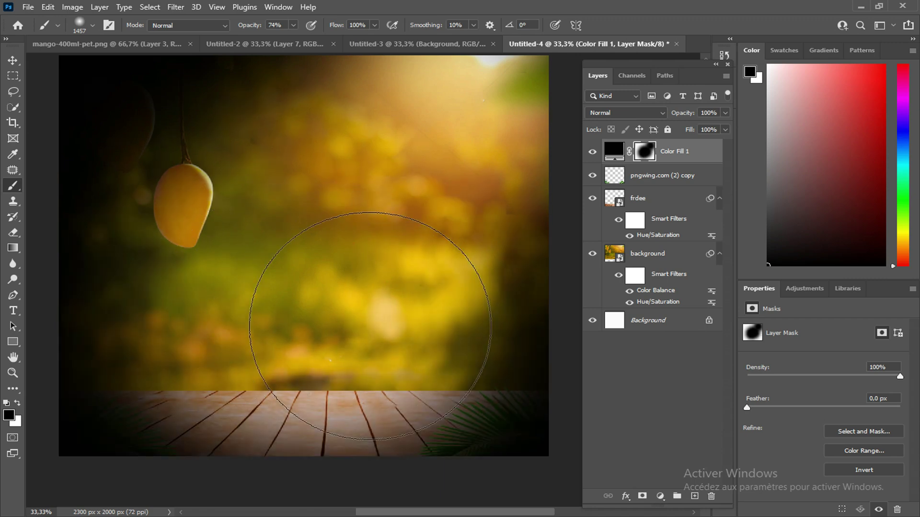
pyautogui.click(209, 333)
pyautogui.scroll(-1, 353, 370)
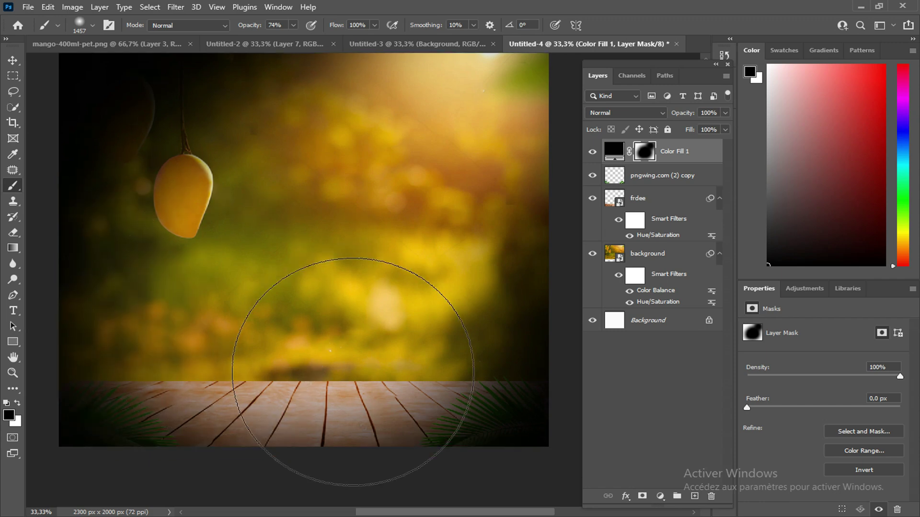
# Step: Reduce the color fill layer's fill to 50% and compare the scene with and without the vignette
pyautogui.scroll(2, 353, 291)
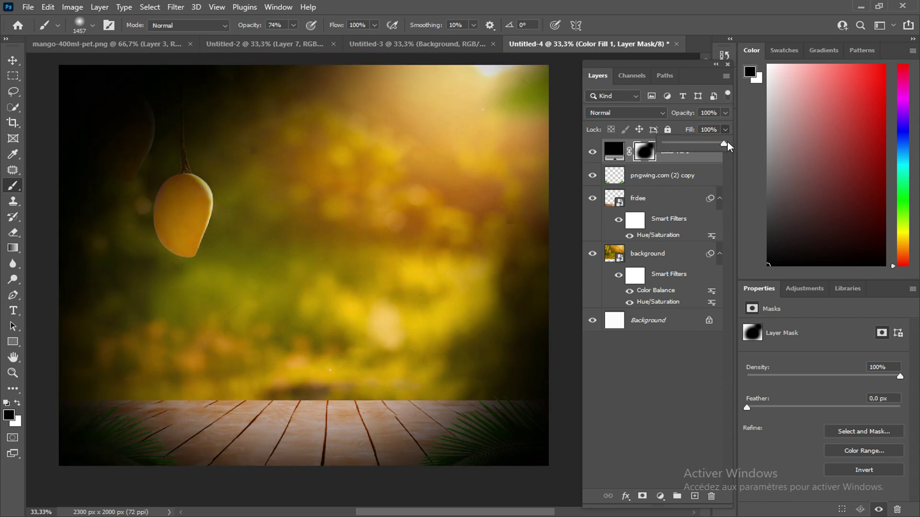
pyautogui.moveTo(726, 143); pyautogui.dragTo(691, 145)
pyautogui.click(592, 152)
pyautogui.click(593, 152)
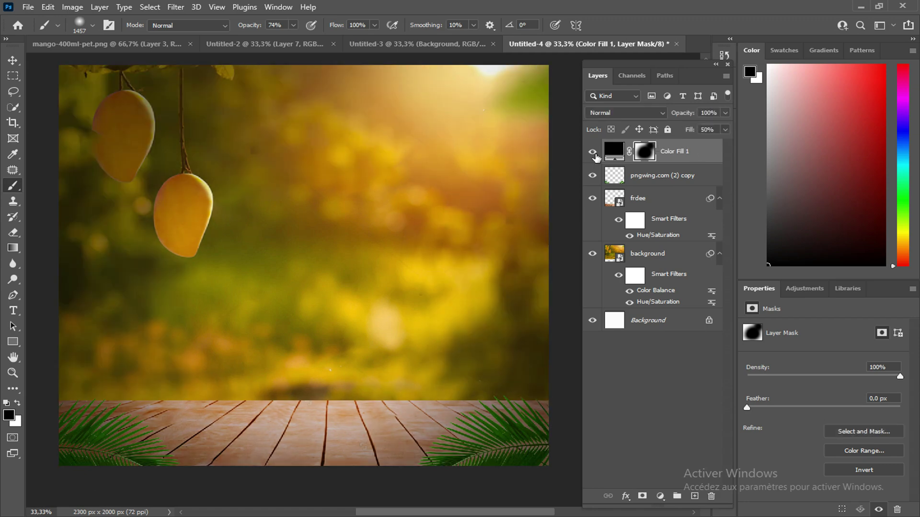
# Step: Apply a Gaussian Blur with a 4.2 px radius to the background layer
pyautogui.scroll(-2, 453, 293)
pyautogui.click(618, 154)
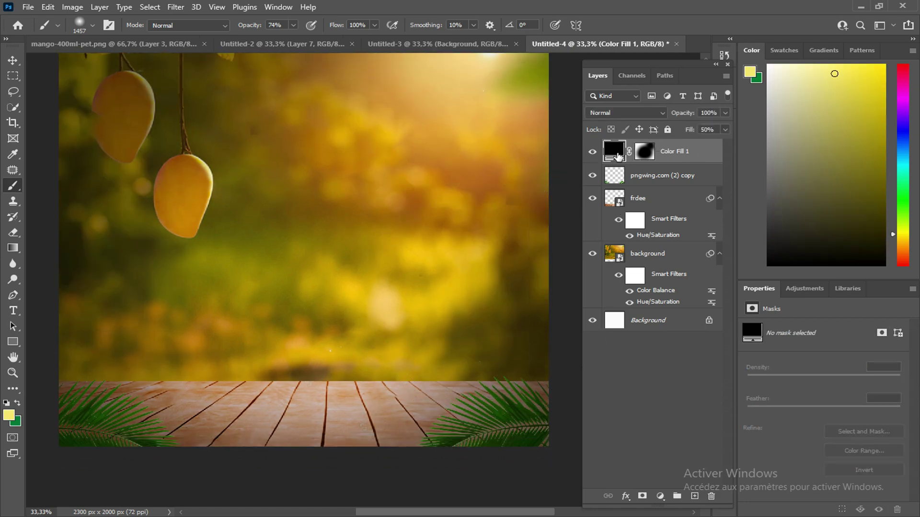
pyautogui.click(660, 262)
pyautogui.click(175, 6)
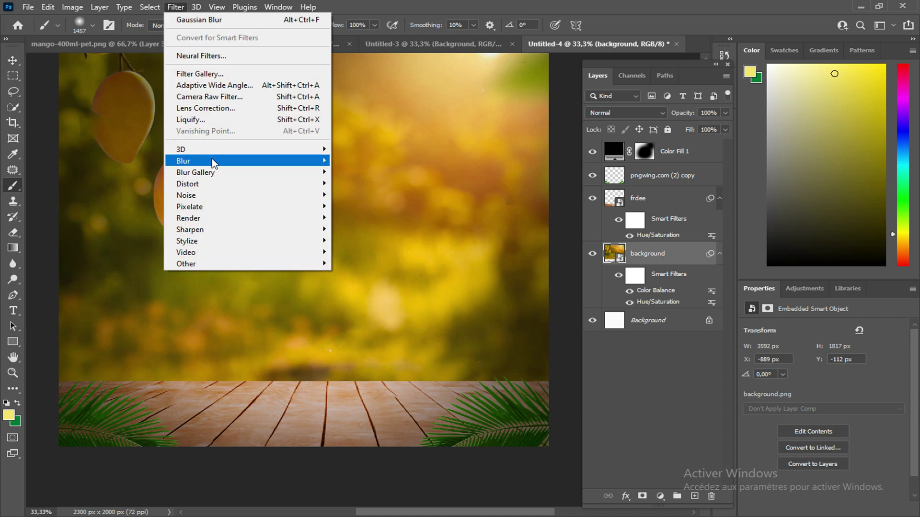
pyautogui.moveTo(214, 163)
pyautogui.click(357, 208)
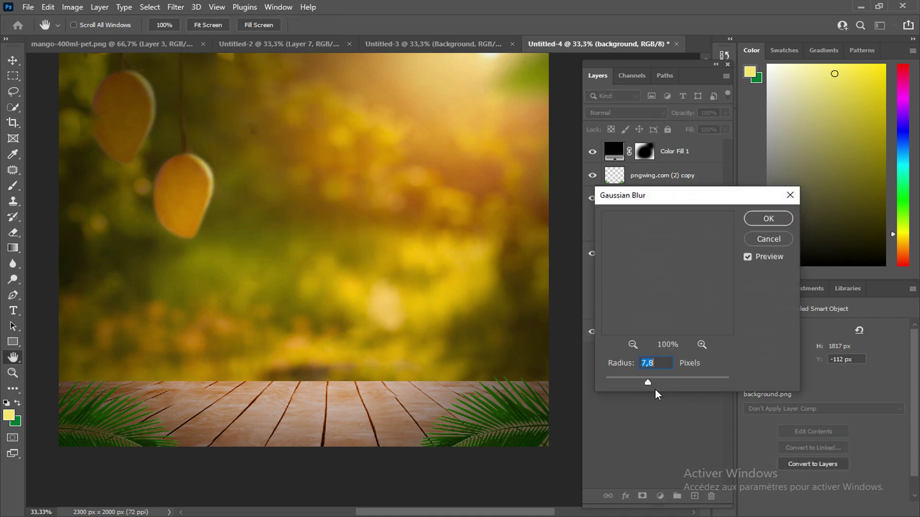
pyautogui.moveTo(649, 383); pyautogui.dragTo(633, 381)
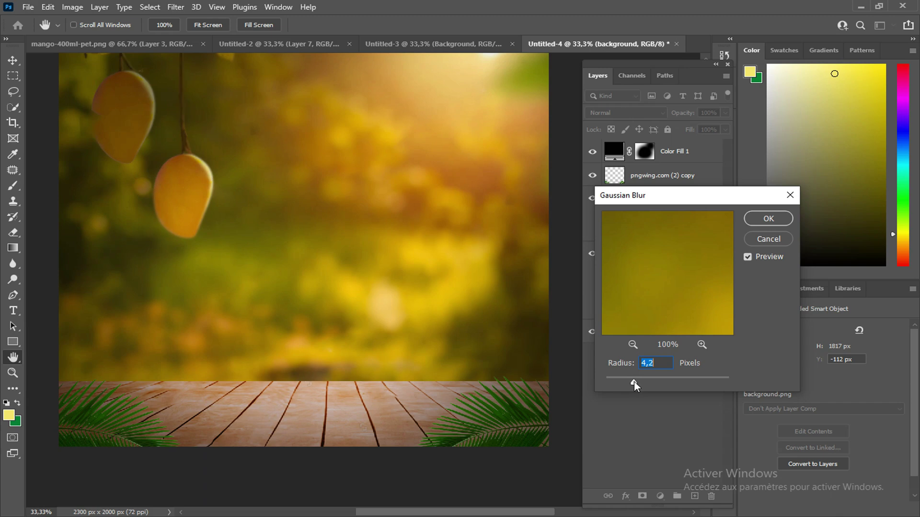
pyautogui.click(768, 220)
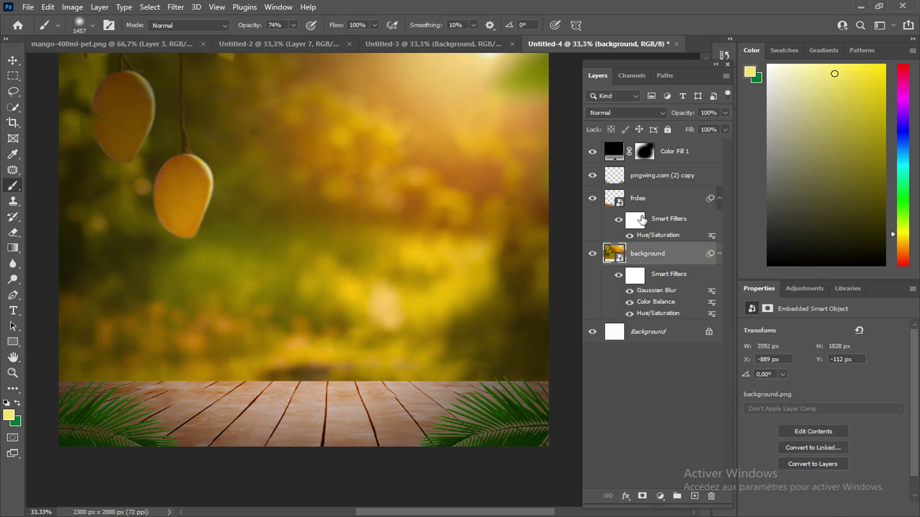
# Step: Place the image Maaza_PET_50cl_Mango_2021_PACKSHOT_LR-2-768x768 from the Music folder as an embedded object directly above the palm leaves layer
pyautogui.click(697, 178)
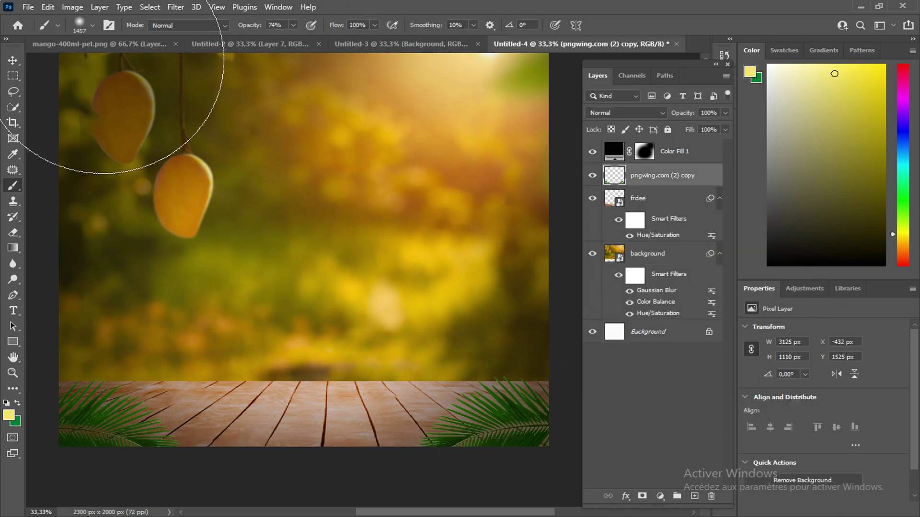
pyautogui.click(28, 6)
pyautogui.click(64, 265)
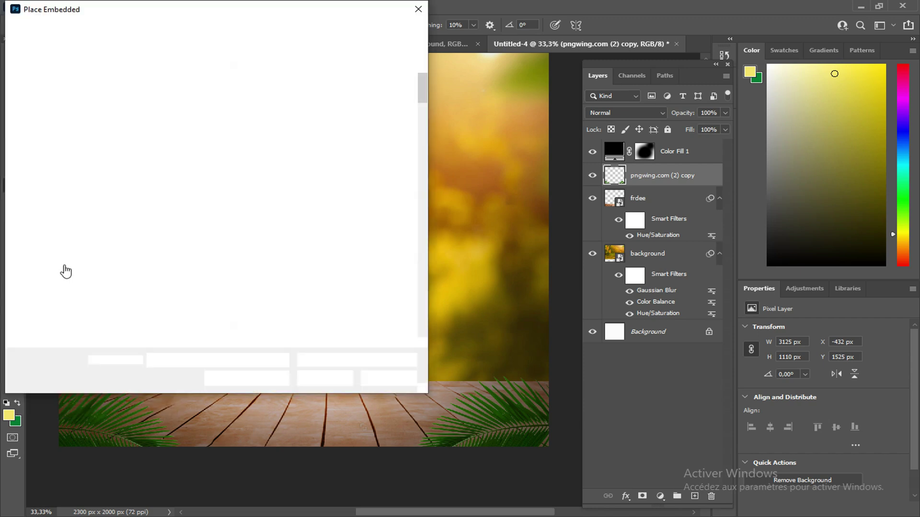
pyautogui.click(85, 169)
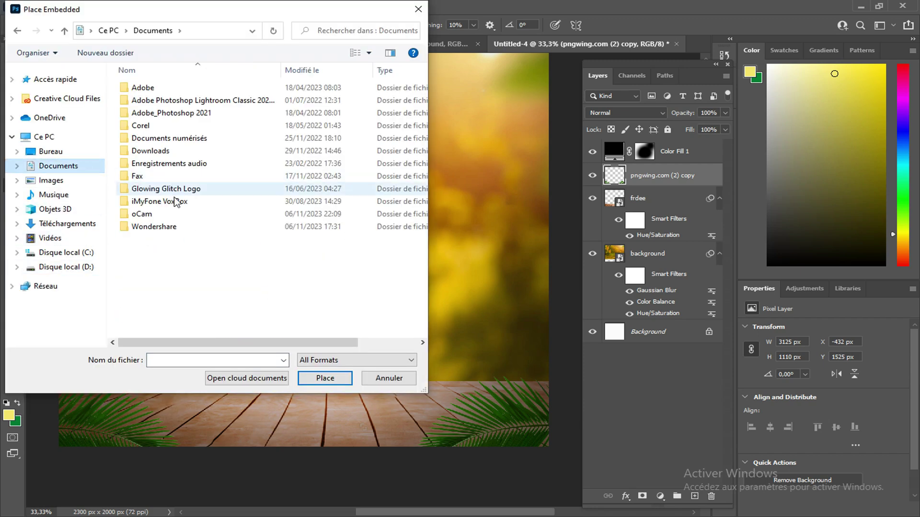
pyautogui.doubleClick(175, 272)
pyautogui.scroll(-3, 206, 287)
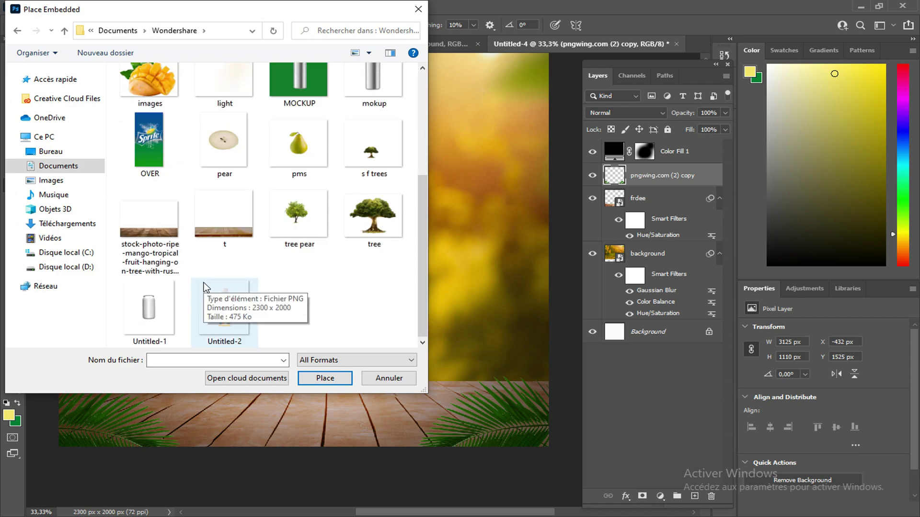
pyautogui.scroll(5, 206, 288)
pyautogui.click(89, 194)
pyautogui.scroll(-15, 226, 190)
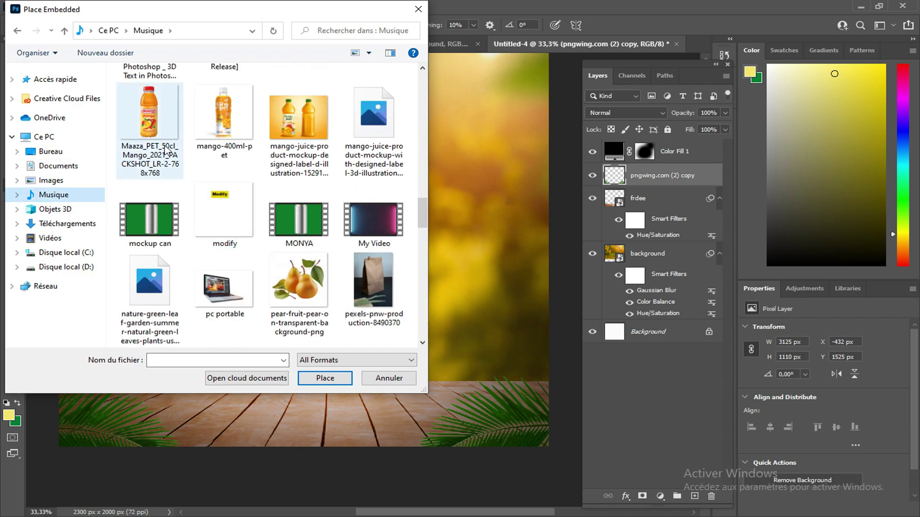
pyautogui.click(165, 126)
pyautogui.click(326, 379)
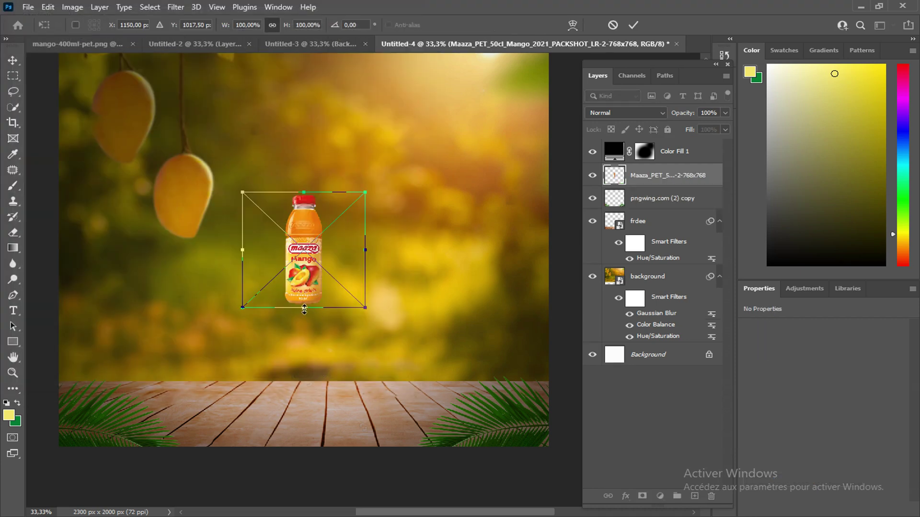
# Step: Scale the juice bottle to about 259% and stand it on the wooden floor, slightly right of the canvas center
pyautogui.moveTo(304, 308); pyautogui.dragTo(304, 457)
pyautogui.moveTo(298, 373); pyautogui.dragTo(318, 348)
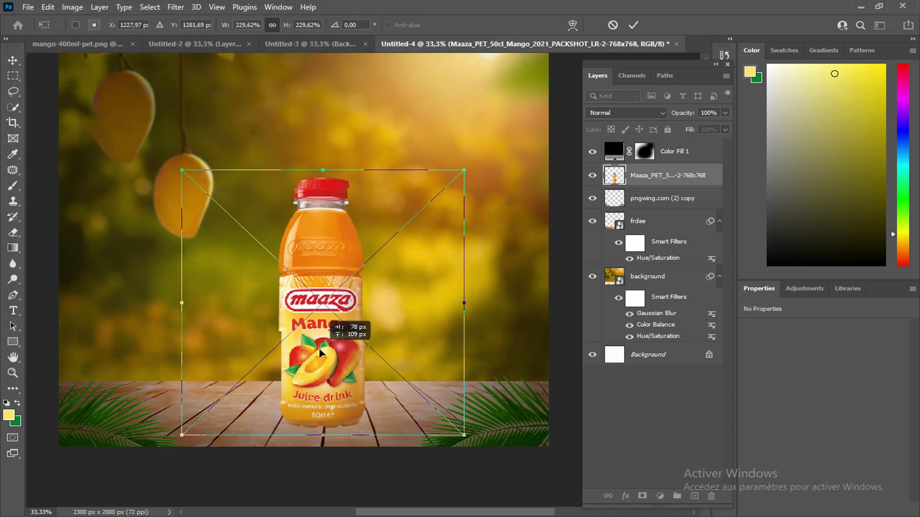
pyautogui.moveTo(319, 169)
pyautogui.mouseDown()
pyautogui.moveTo(325, 127)
pyautogui.moveTo(327, 137)
pyautogui.mouseUp()
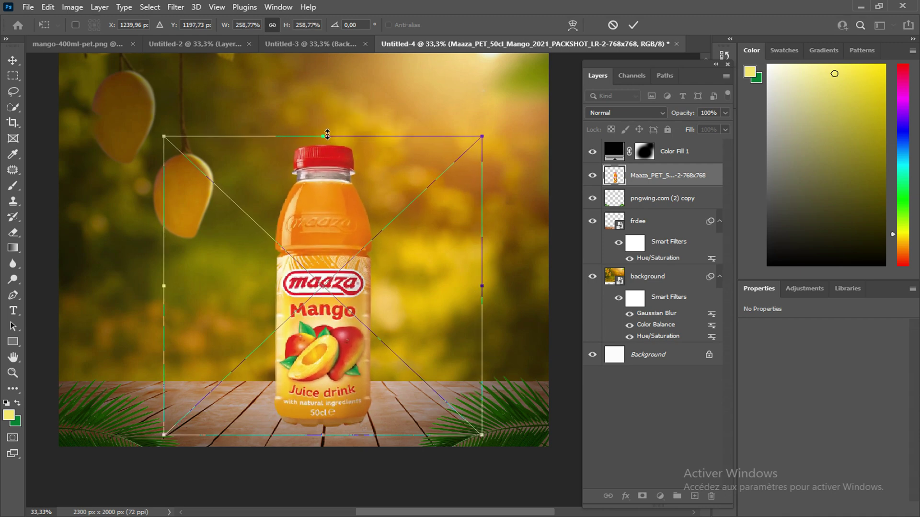
pyautogui.click(632, 25)
pyautogui.press('b')
pyautogui.scroll(-1, 476, 261)
pyautogui.scroll(1, 475, 261)
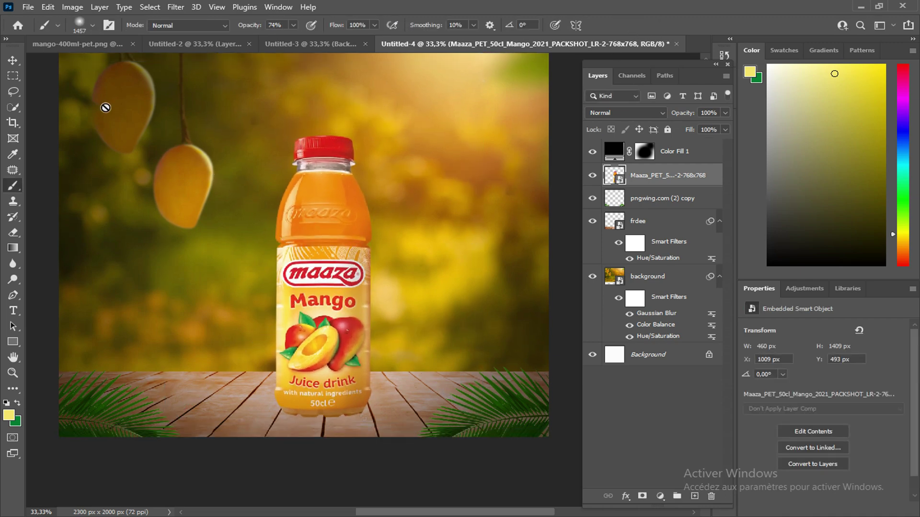
pyautogui.click(13, 60)
pyautogui.moveTo(347, 272); pyautogui.dragTo(355, 273)
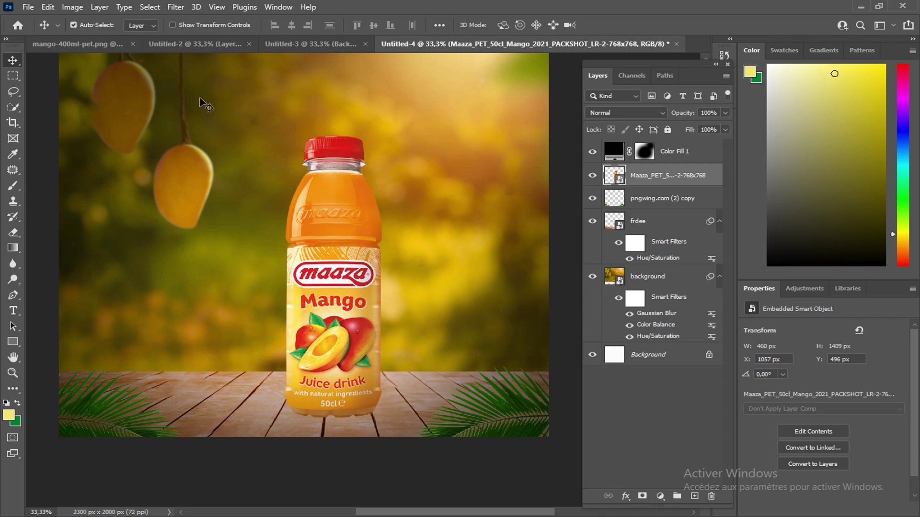
# Step: Start a Hue/Saturation adjustment on the bottle with master hue -1, saturation +4 and lightness -4
pyautogui.click(81, 6)
pyautogui.moveTo(96, 39)
pyautogui.click(237, 100)
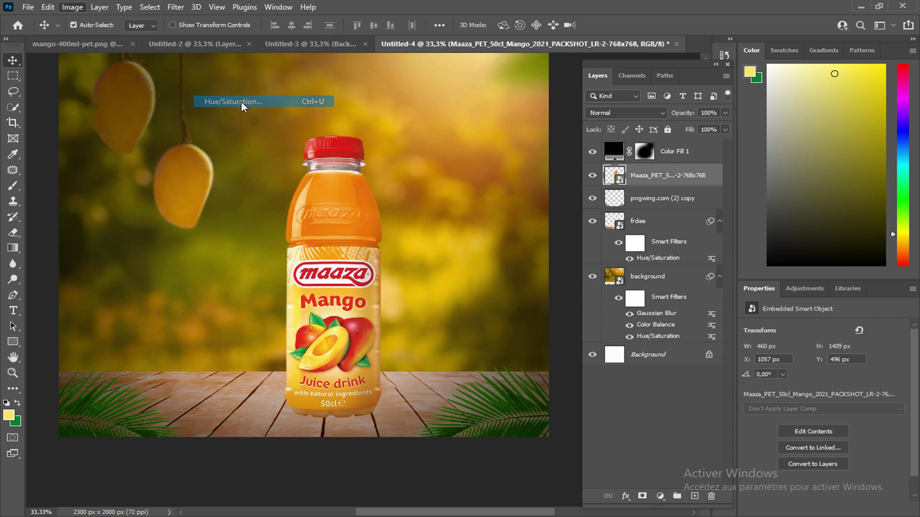
pyautogui.moveTo(588, 284); pyautogui.dragTo(594, 285)
pyautogui.moveTo(591, 251); pyautogui.dragTo(591, 251)
pyautogui.moveTo(591, 313); pyautogui.dragTo(589, 314)
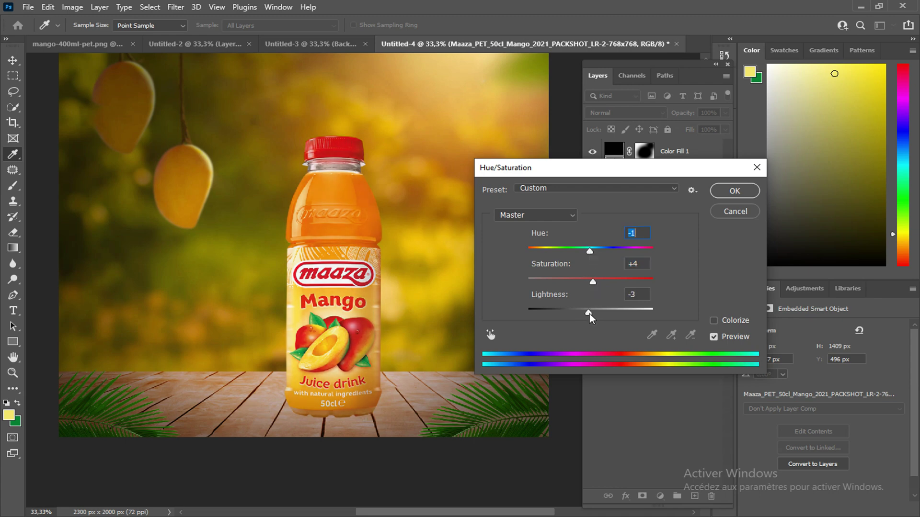
# Step: Raise the saturation of the bottle's yellows to +14, adjust their lightness slightly and apply the Hue/Saturation adjustment
pyautogui.click(569, 215)
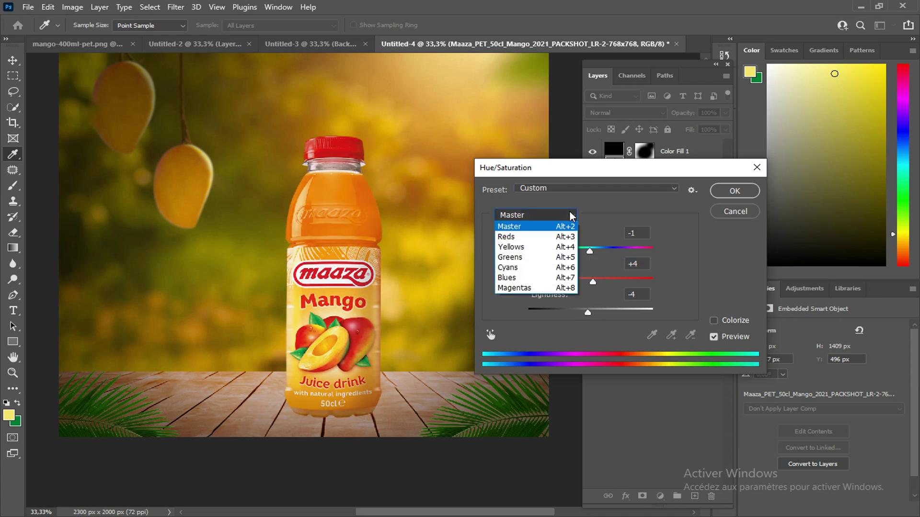
pyautogui.click(546, 247)
pyautogui.moveTo(596, 280); pyautogui.dragTo(599, 281)
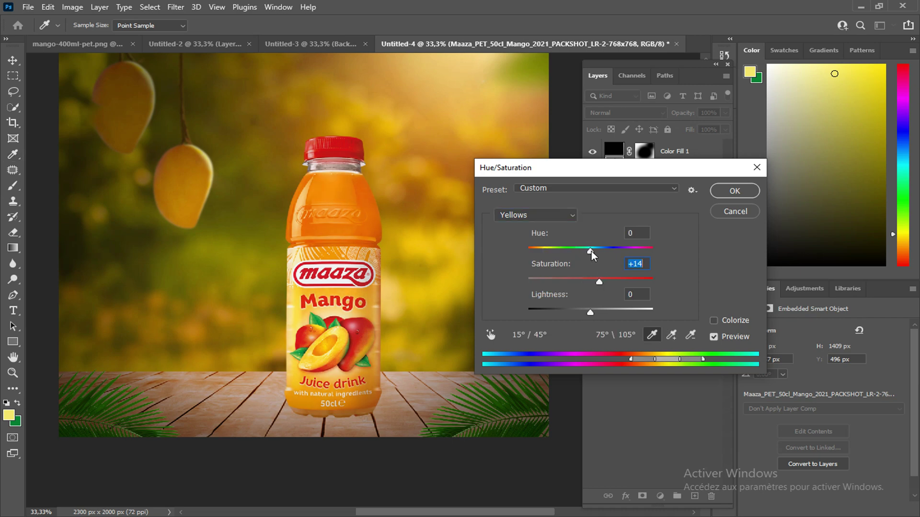
pyautogui.click(590, 251)
pyautogui.moveTo(591, 312); pyautogui.dragTo(593, 314)
pyautogui.click(736, 191)
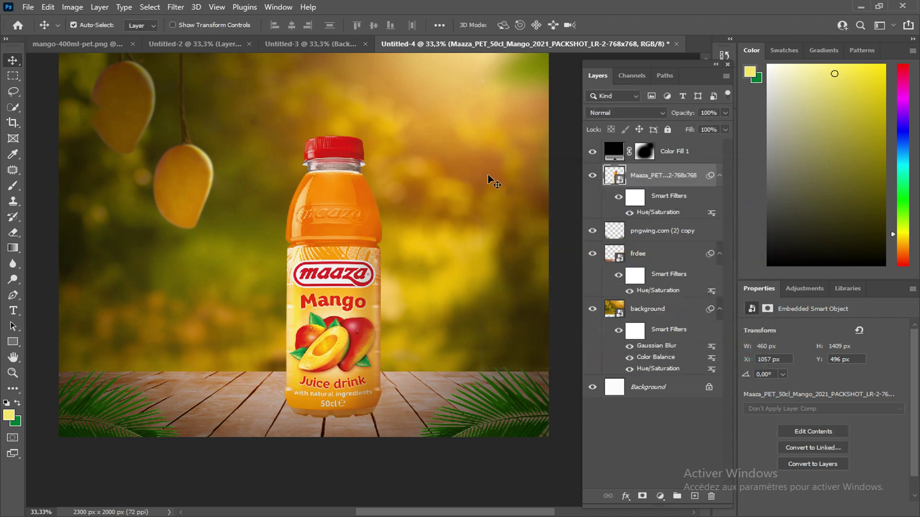
# Step: Apply a Color Balance adjustment to the bottle with the midtones' yellow-blue level at +6
pyautogui.click(76, 9)
pyautogui.moveTo(88, 39)
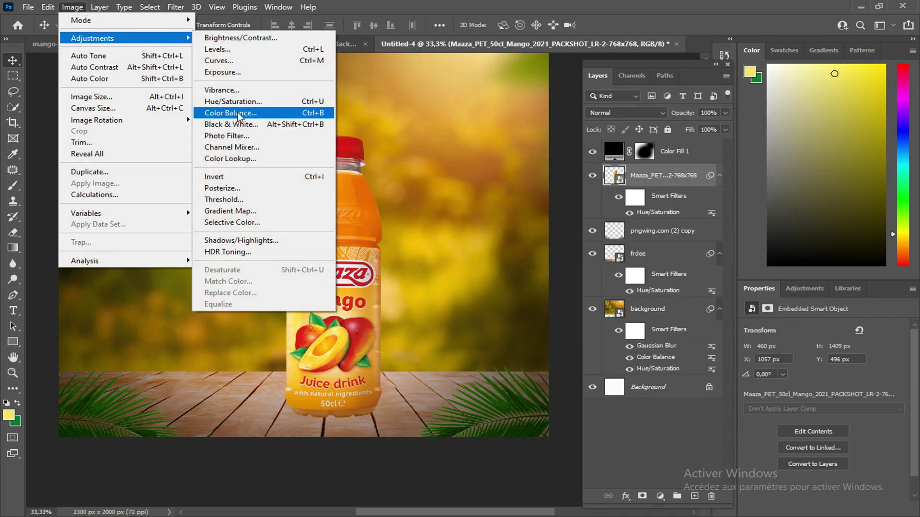
pyautogui.click(237, 112)
pyautogui.moveTo(586, 258)
pyautogui.mouseDown()
pyautogui.moveTo(566, 260)
pyautogui.moveTo(576, 258)
pyautogui.mouseUp()
pyautogui.click(617, 290)
pyautogui.click(485, 291)
pyautogui.click(558, 290)
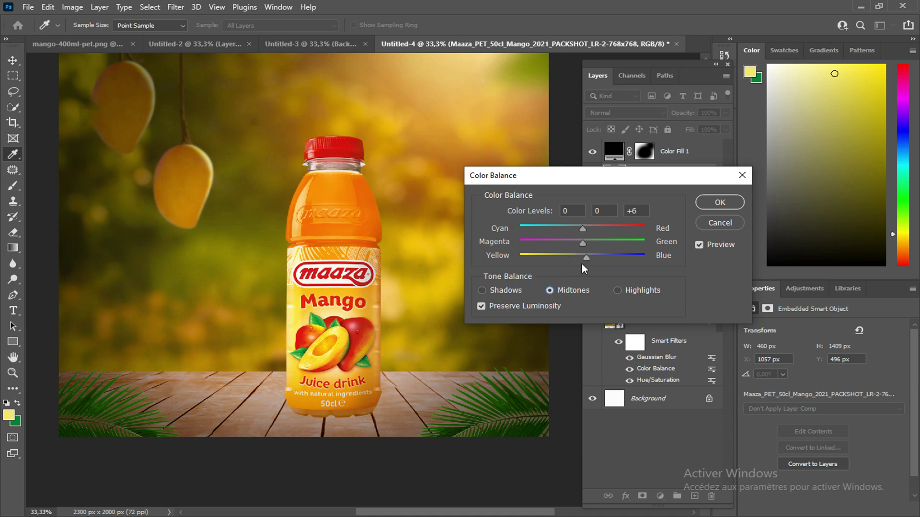
pyautogui.click(725, 202)
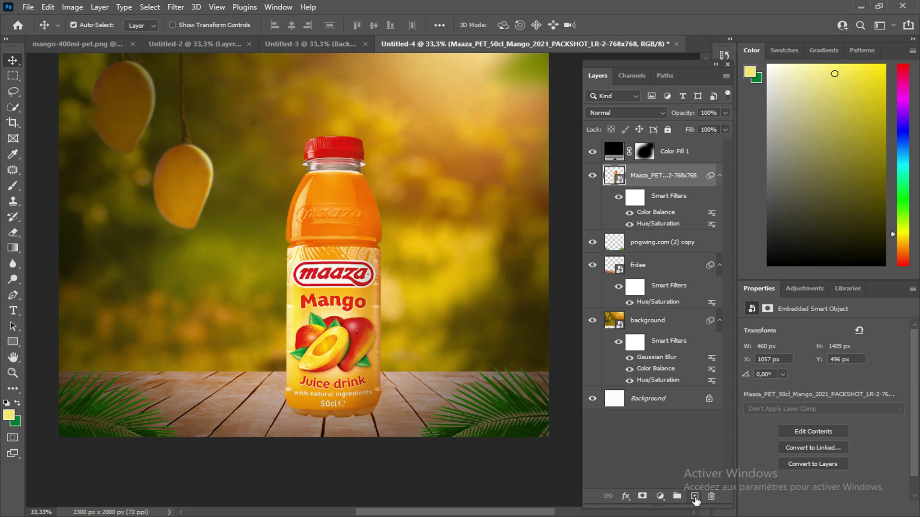
# Step: Add a layer above the bottle and paint one near-black (010101) dab beside it with a 161 px soft brush
pyautogui.click(695, 496)
pyautogui.click(13, 185)
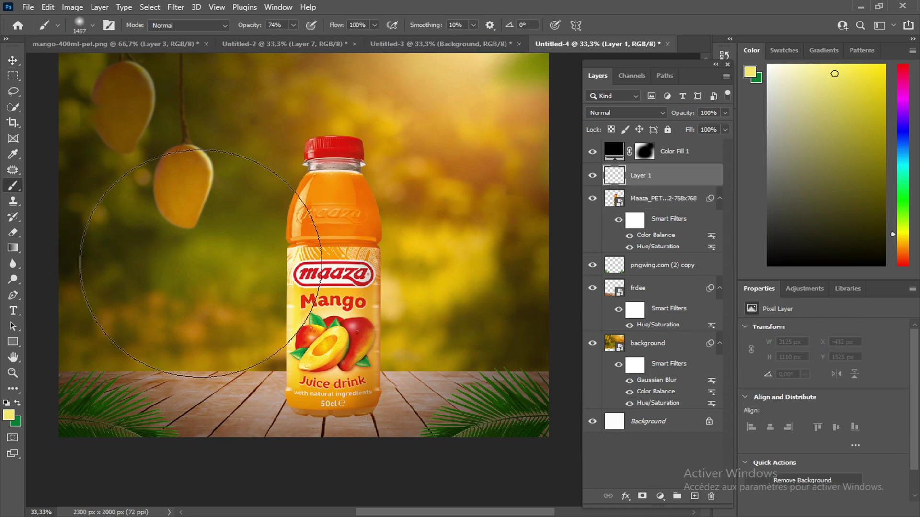
pyautogui.rightClick(200, 264)
pyautogui.moveTo(346, 296); pyautogui.dragTo(304, 295)
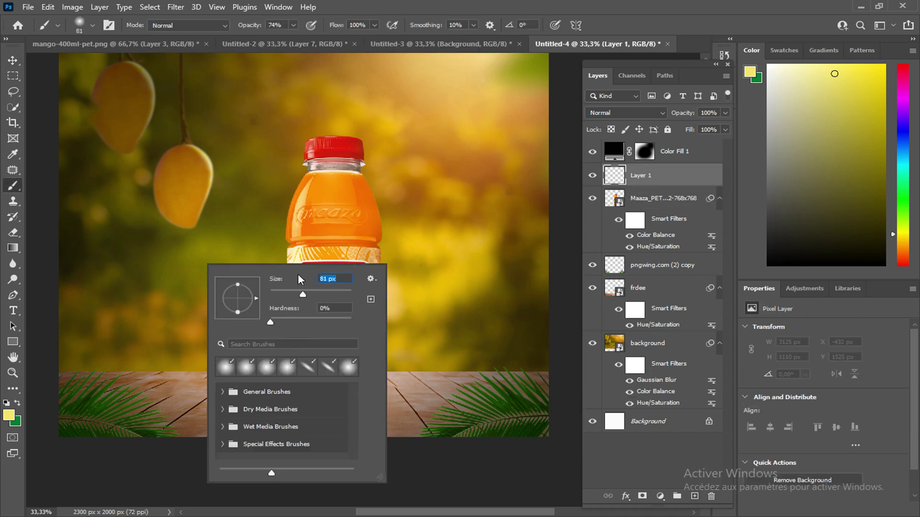
pyautogui.press('Return')
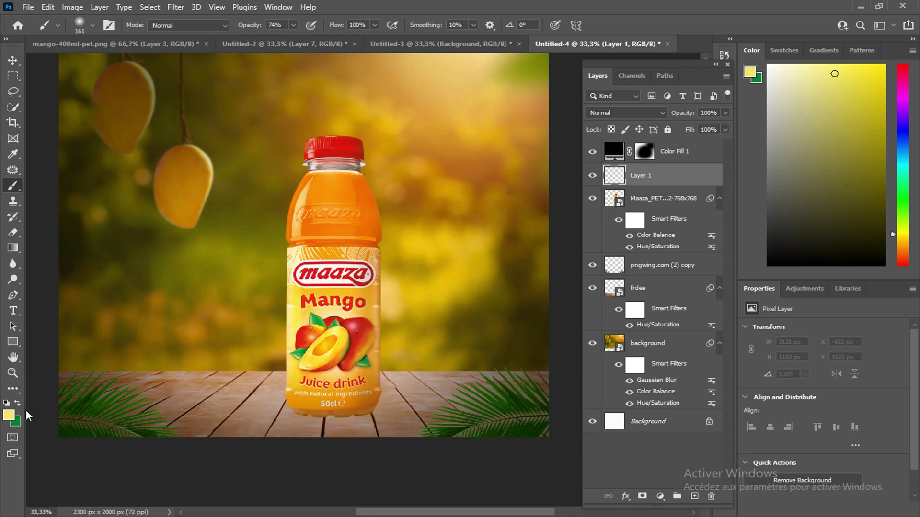
pyautogui.click(9, 415)
pyautogui.click(526, 364)
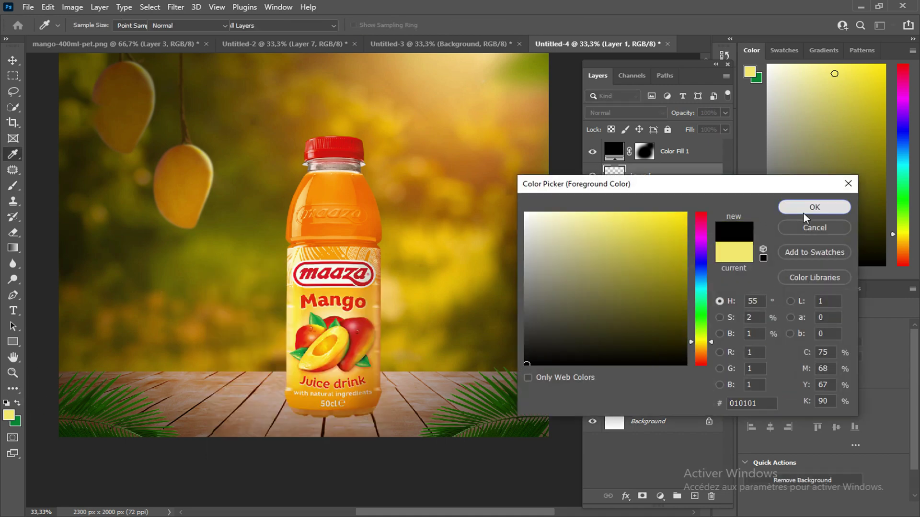
pyautogui.click(803, 212)
pyautogui.click(227, 262)
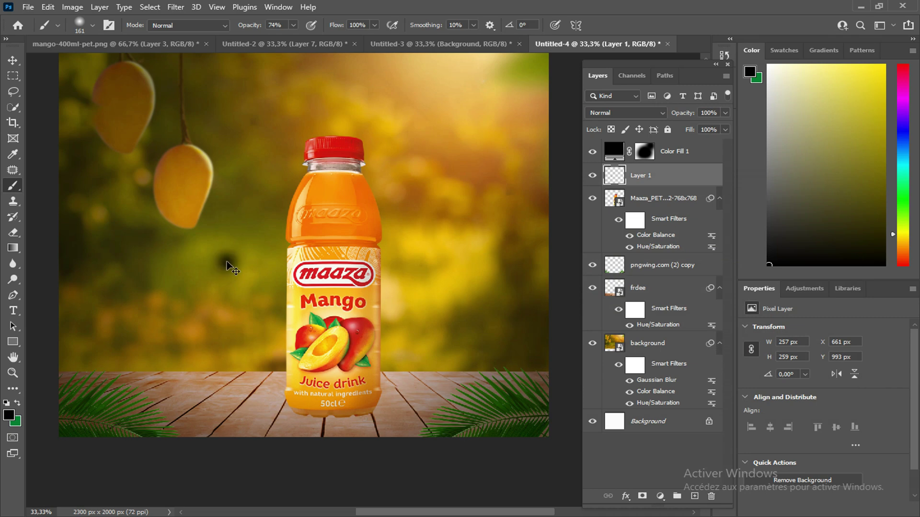
# Step: Transform the black dab, enlarging it to about 190% and stretching its width to about 565%
pyautogui.hotkey('ctrl', 't')
pyautogui.moveTo(227, 287); pyautogui.dragTo(227, 334)
pyautogui.rightClick(267, 301)
pyautogui.click(292, 101)
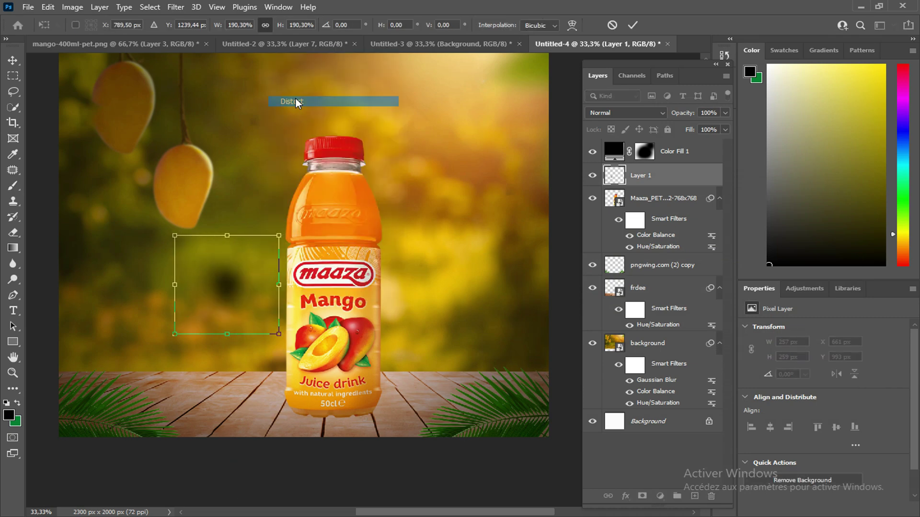
pyautogui.moveTo(176, 288); pyautogui.dragTo(92, 287)
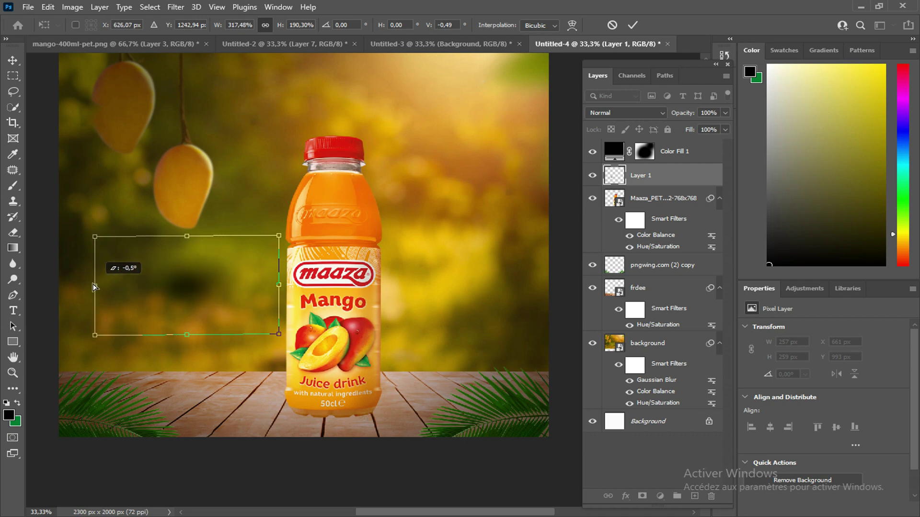
pyautogui.moveTo(279, 286); pyautogui.dragTo(406, 283)
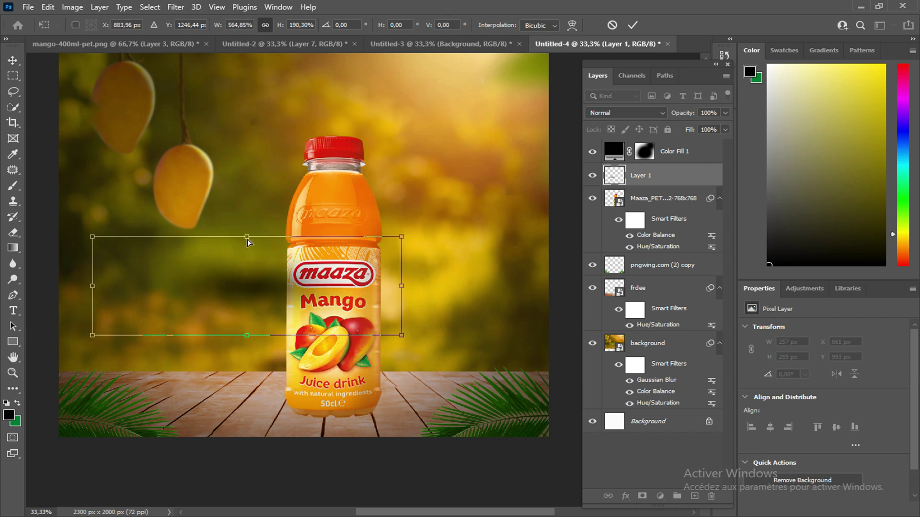
# Step: Flatten the dab to about 56% height and 446% width, and position it under the bottle's base as a shadow
pyautogui.moveTo(246, 240); pyautogui.dragTo(345, 421)
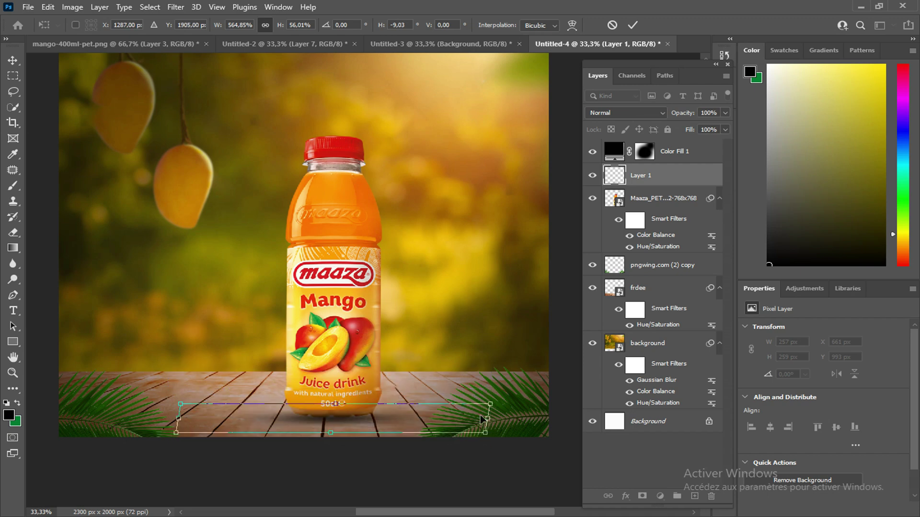
pyautogui.moveTo(487, 418); pyautogui.dragTo(462, 420)
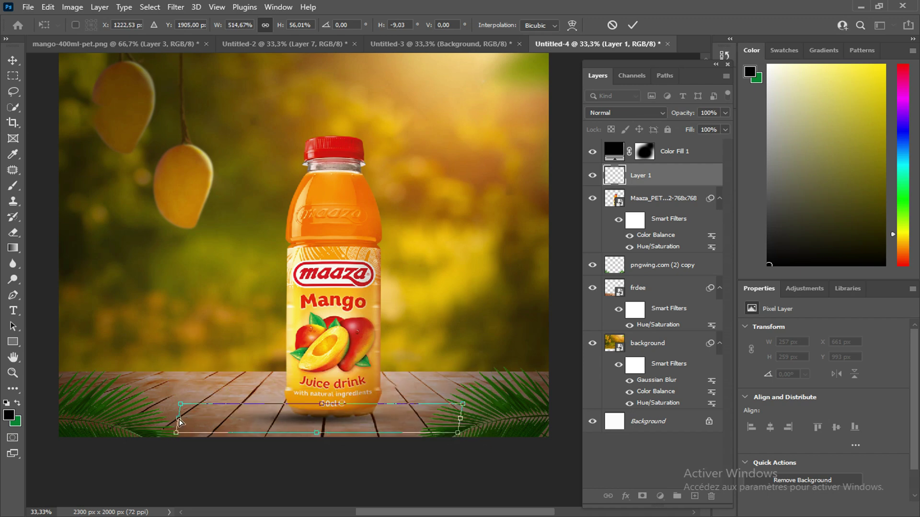
pyautogui.moveTo(179, 421); pyautogui.dragTo(211, 420)
pyautogui.moveTo(458, 420); pyautogui.dragTo(451, 418)
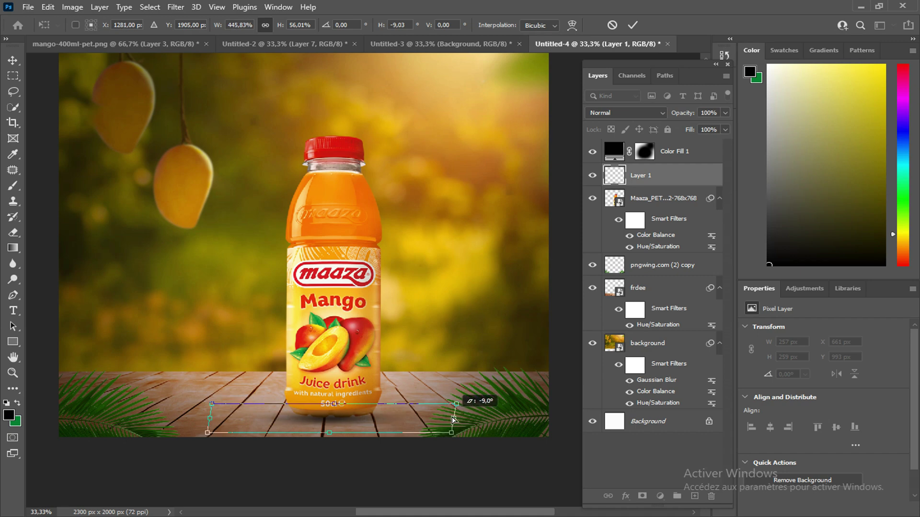
pyautogui.click(633, 25)
# Step: Set the shadow layer's fill to 83% and stack it below the bottle layer, nudged in under the bottle's base
pyautogui.click(724, 131)
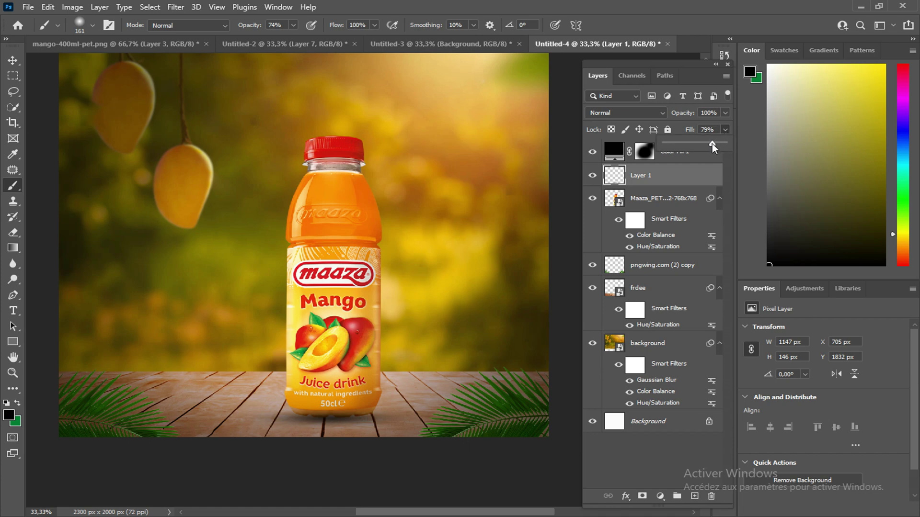
pyautogui.moveTo(712, 145); pyautogui.dragTo(708, 144)
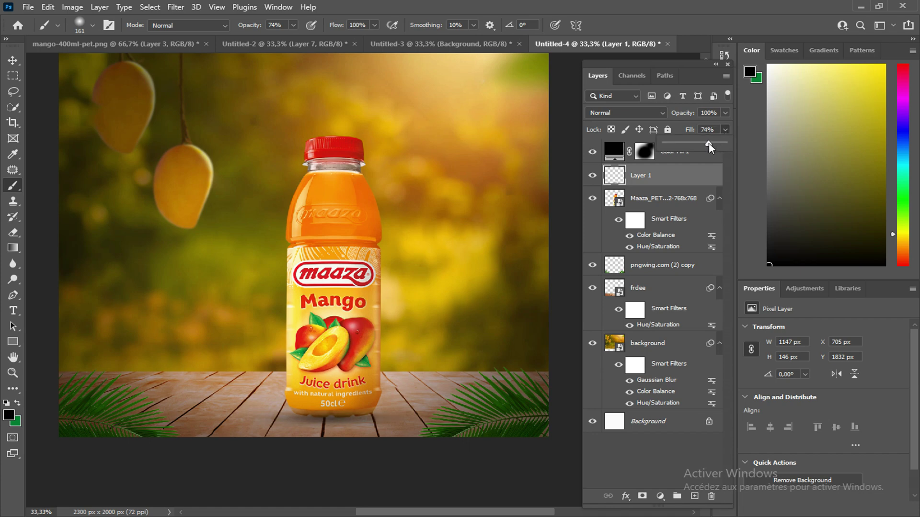
pyautogui.click(690, 173)
pyautogui.moveTo(664, 214); pyautogui.dragTo(666, 255)
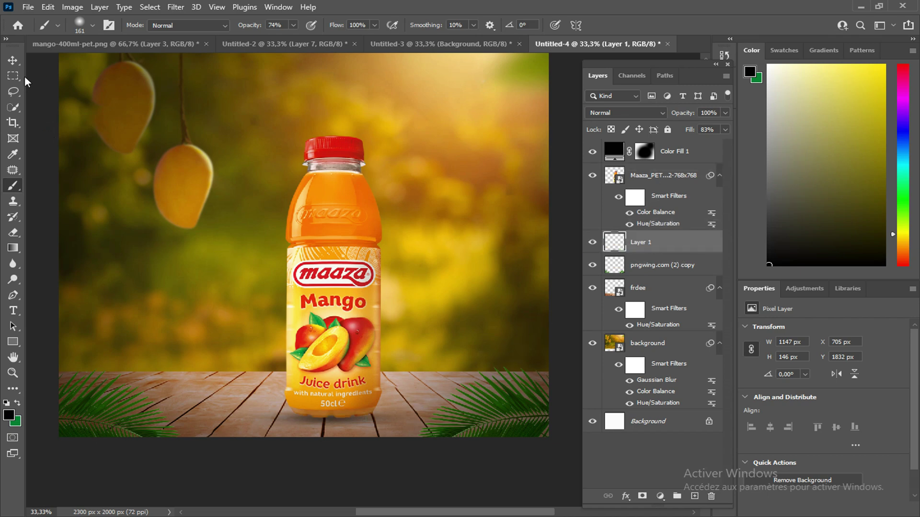
pyautogui.click(13, 60)
pyautogui.moveTo(367, 424); pyautogui.dragTo(354, 420)
# Step: Duplicate the bottle layer, flip the copy vertically and position it directly beneath the bottle's base as a reflection
pyautogui.click(356, 206)
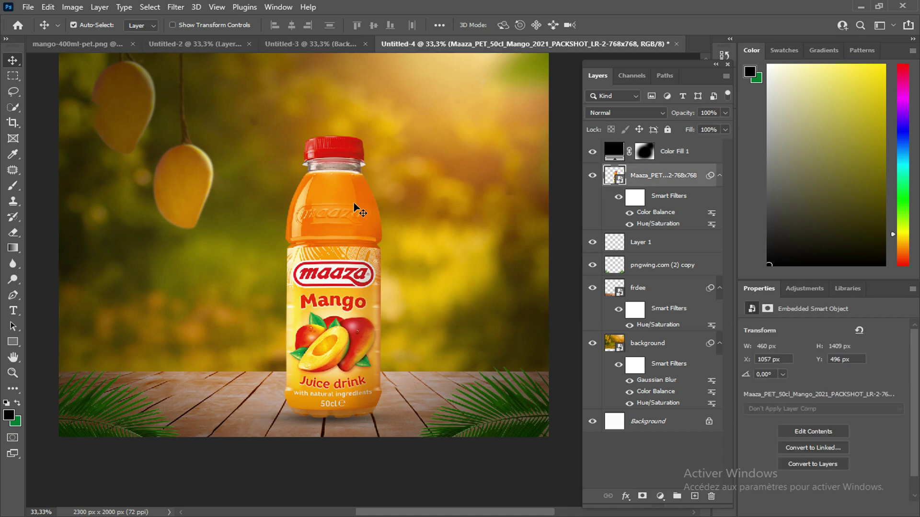
pyautogui.moveTo(700, 185); pyautogui.dragTo(694, 496)
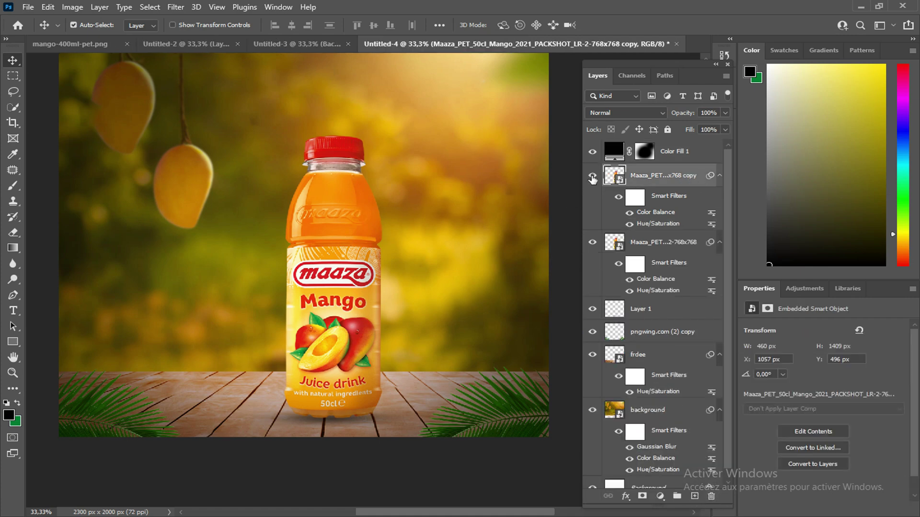
pyautogui.hotkey('ctrl', 't')
pyautogui.click(478, 205)
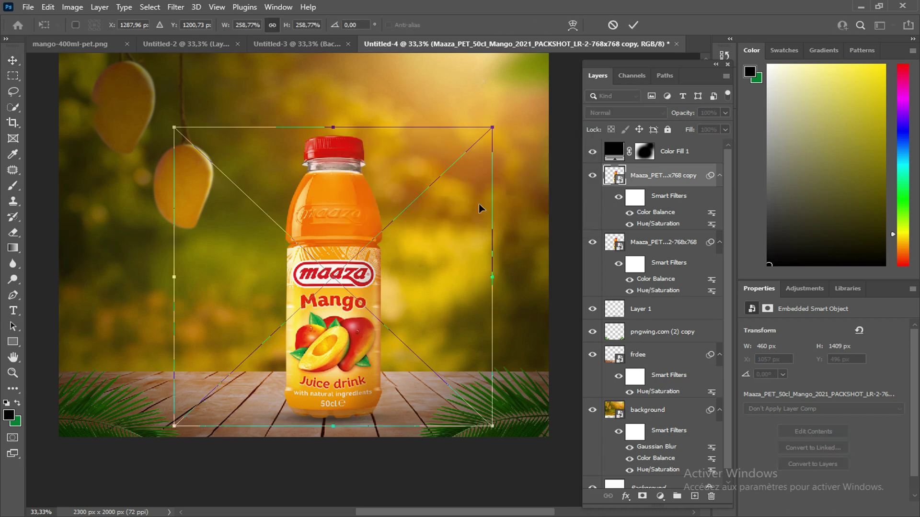
pyautogui.rightClick(367, 234)
pyautogui.click(400, 465)
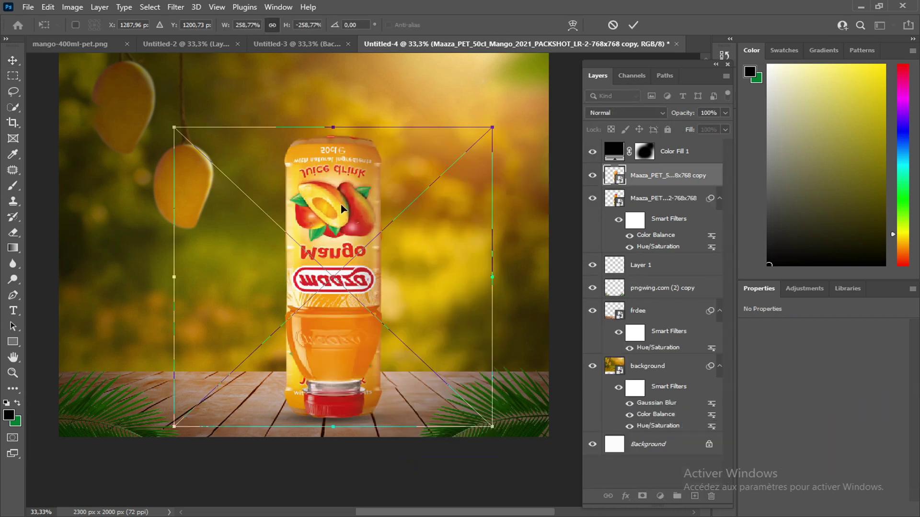
pyautogui.moveTo(344, 209); pyautogui.dragTo(346, 491)
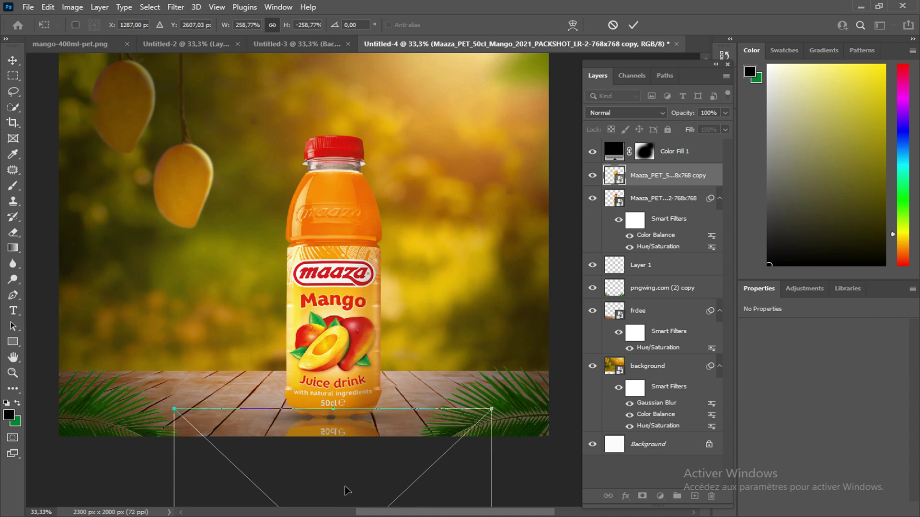
pyautogui.click(634, 26)
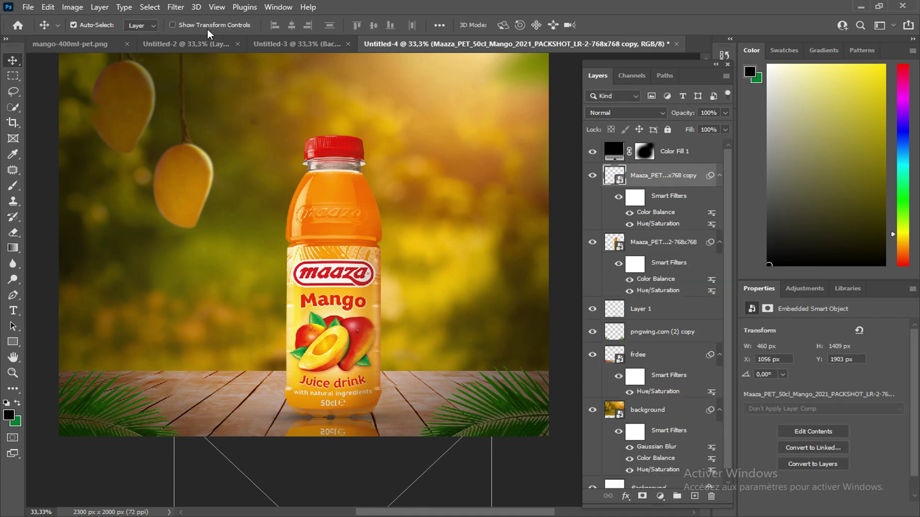
# Step: Apply a Motion Blur filter to the flipped bottle reflection
pyautogui.click(176, 7)
pyautogui.moveTo(297, 161)
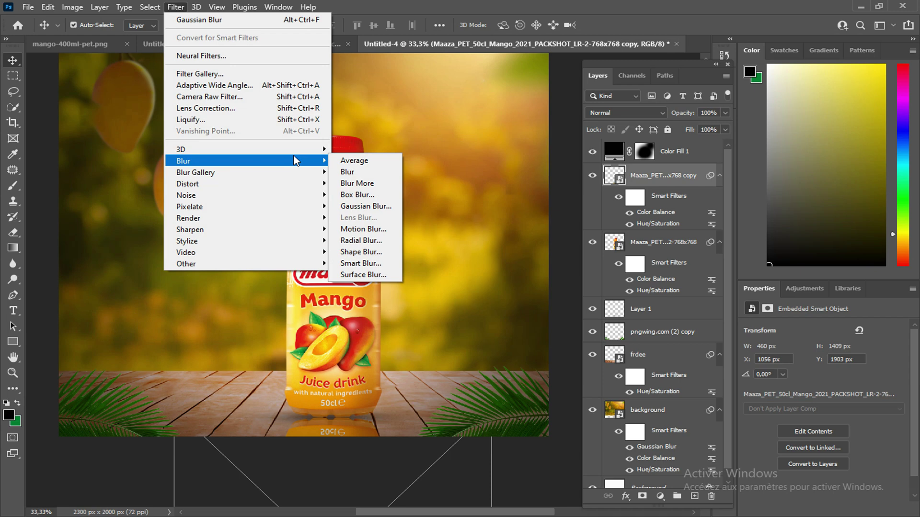
pyautogui.click(363, 229)
pyautogui.moveTo(576, 391); pyautogui.dragTo(573, 389)
pyautogui.click(705, 196)
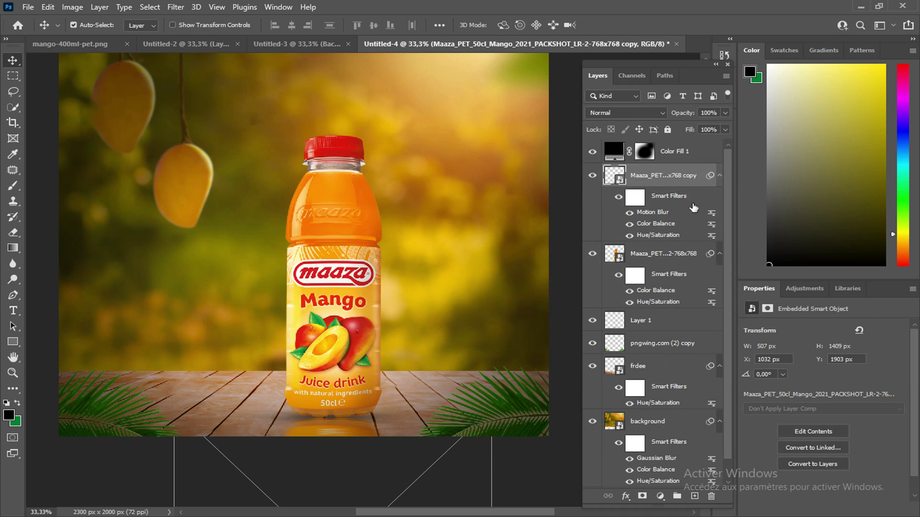
# Step: Add a layer mask to the reflection and fade its lower edge with a soft black 161 px brush at 24% flow
pyautogui.click(642, 497)
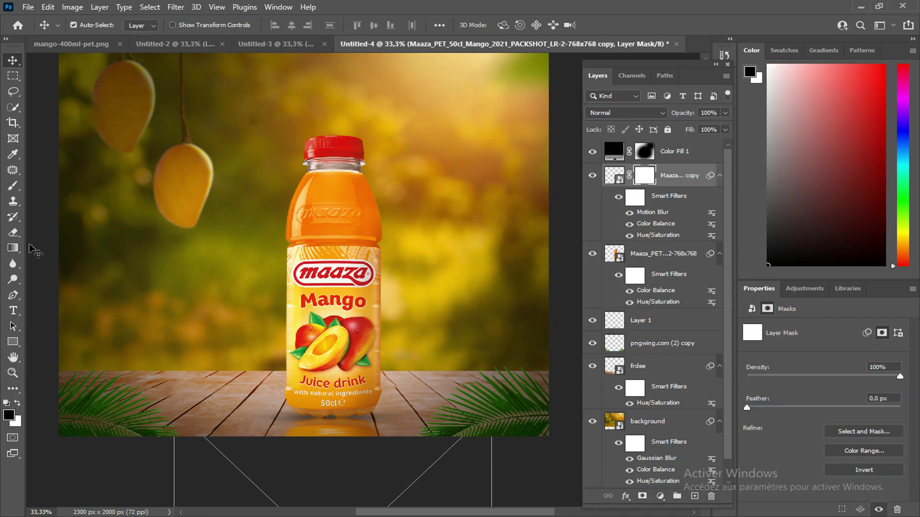
pyautogui.click(12, 185)
pyautogui.click(375, 26)
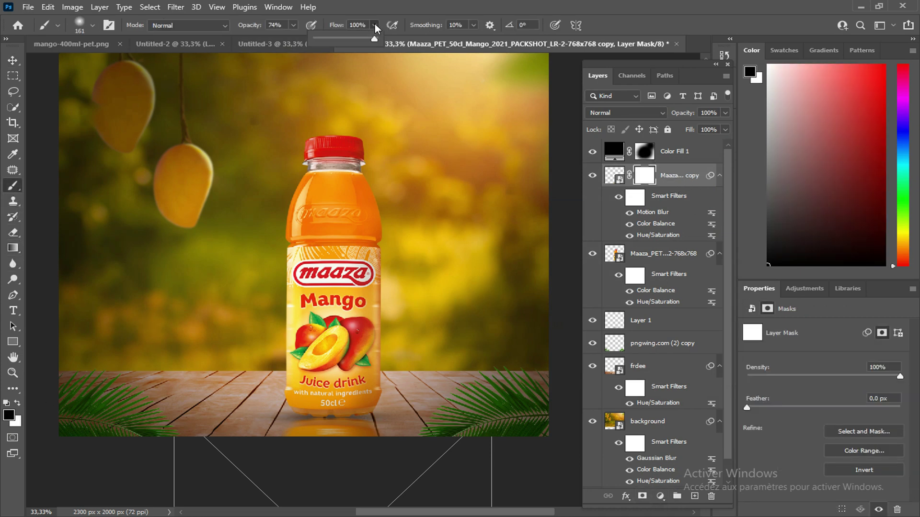
pyautogui.moveTo(374, 38); pyautogui.dragTo(327, 38)
pyautogui.moveTo(380, 435)
pyautogui.mouseDown()
pyautogui.moveTo(243, 443)
pyautogui.moveTo(398, 424)
pyautogui.mouseUp()
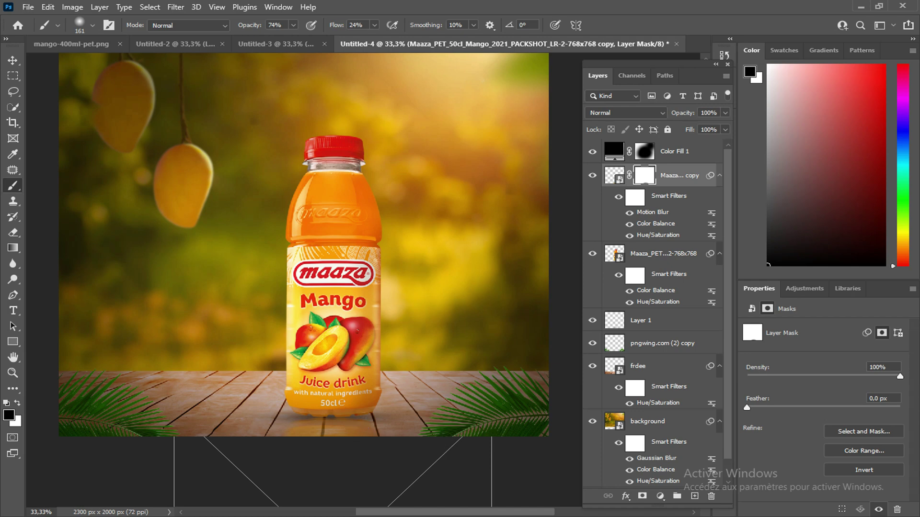
# Step: Lower the reflection layer's fill to 91%
pyautogui.click(725, 129)
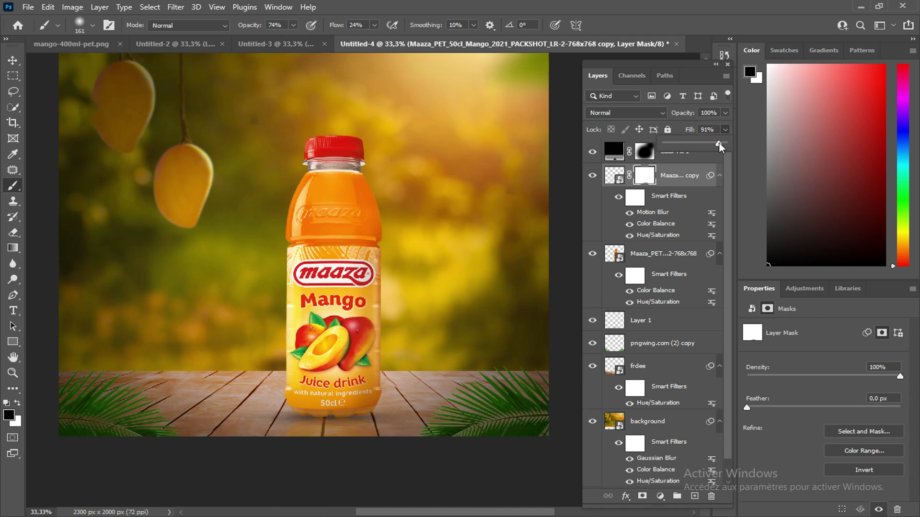
pyautogui.scroll(3, 466, 325)
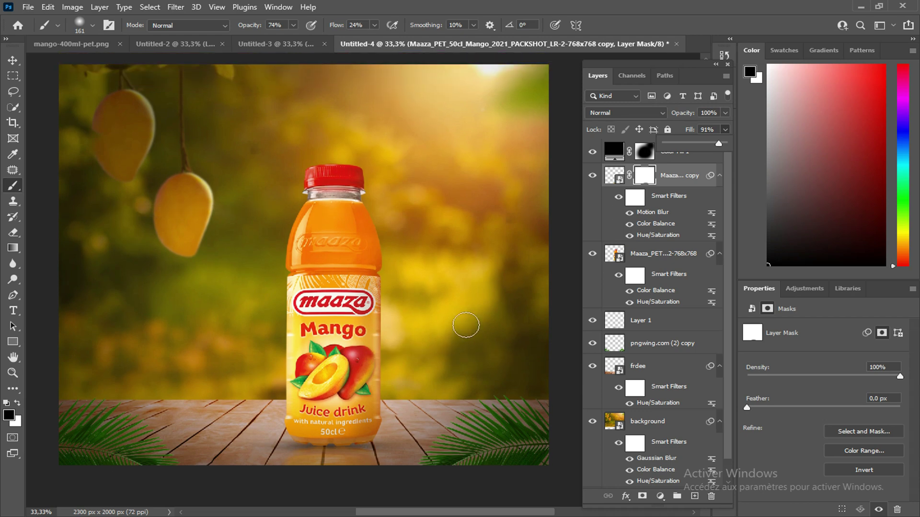
pyautogui.scroll(-1, 465, 325)
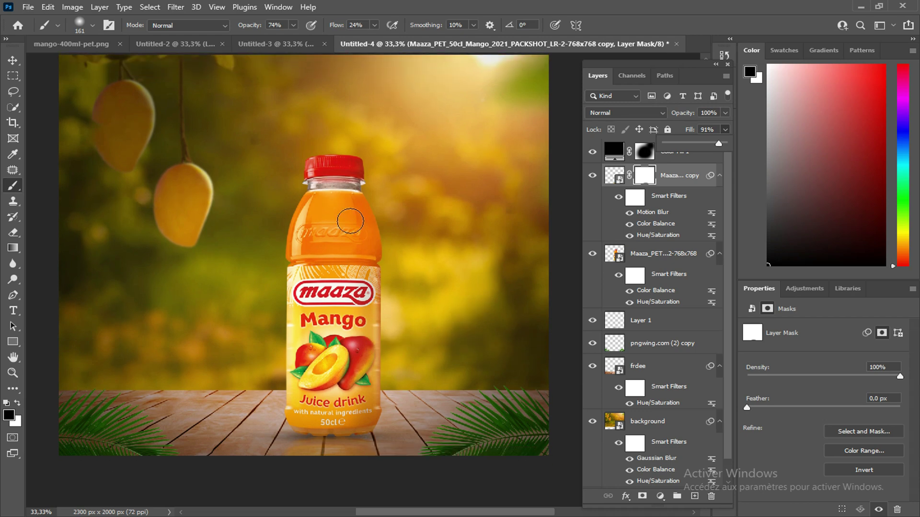
pyautogui.click(660, 497)
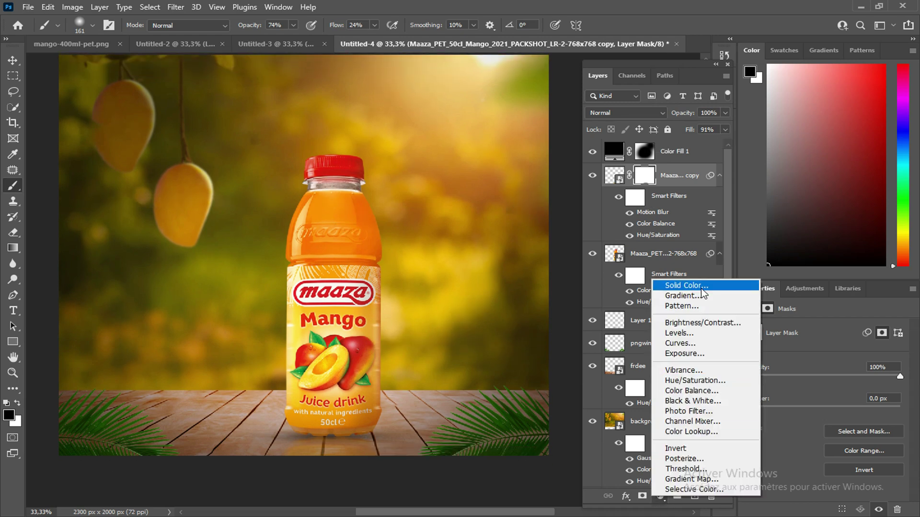
pyautogui.click(585, 297)
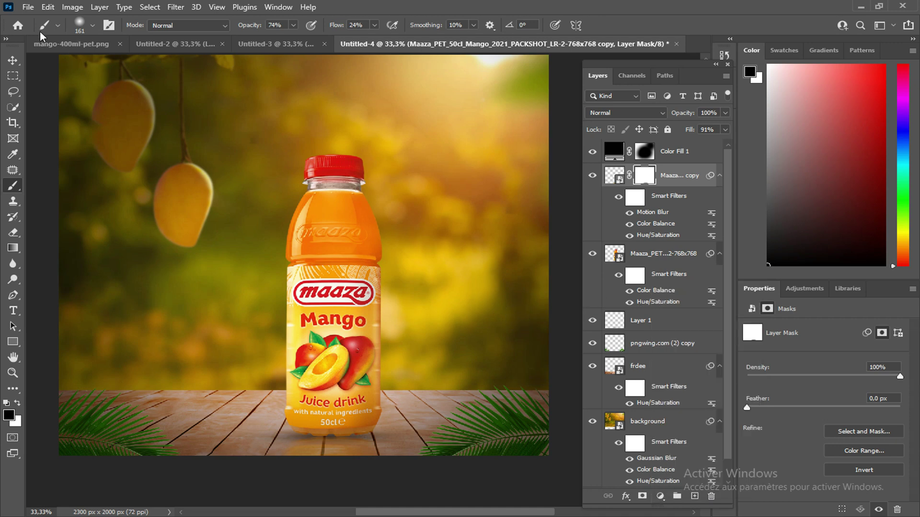
# Step: Place the cut mango picture images.png into the composition as an embedded object
pyautogui.click(27, 6)
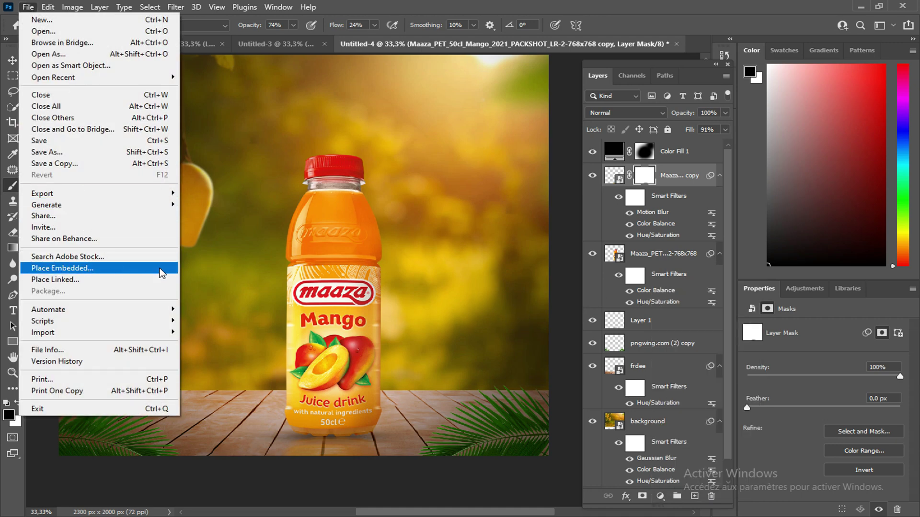
pyautogui.click(139, 268)
pyautogui.scroll(-5, 231, 232)
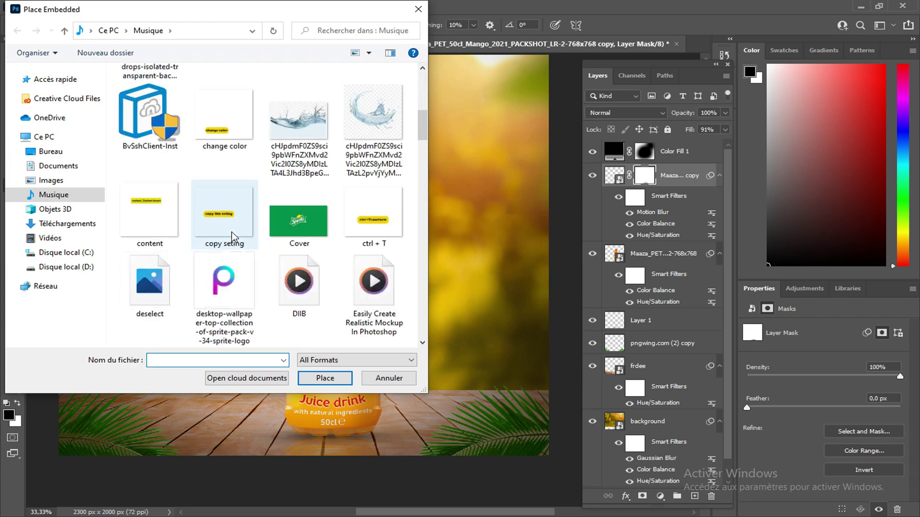
pyautogui.click(54, 195)
pyautogui.scroll(-10, 205, 243)
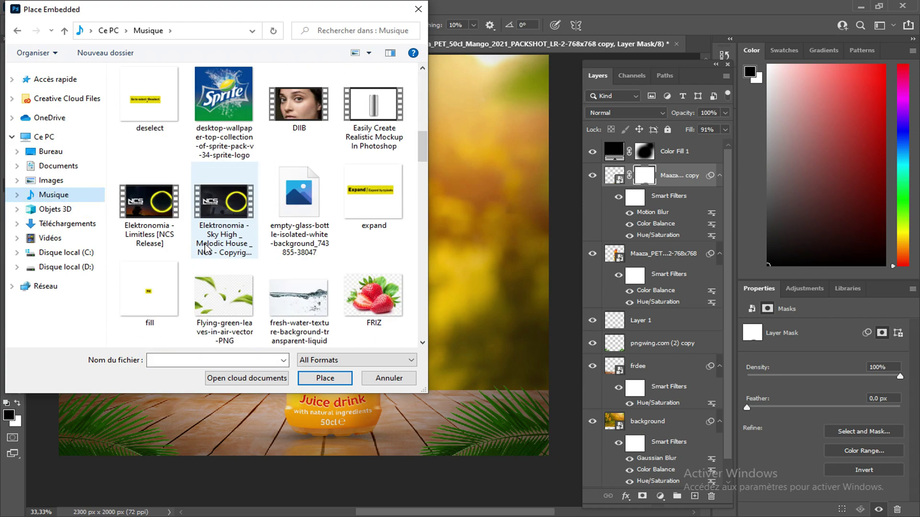
pyautogui.click(224, 190)
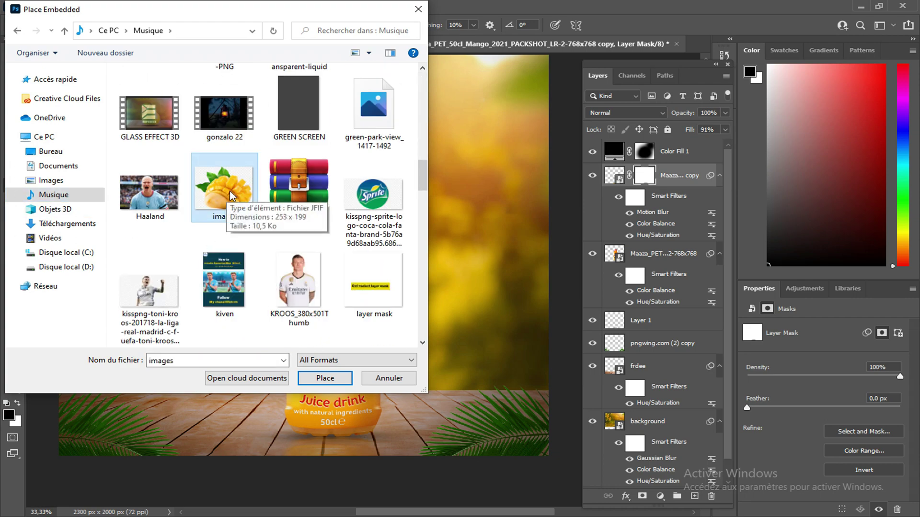
pyautogui.click(84, 167)
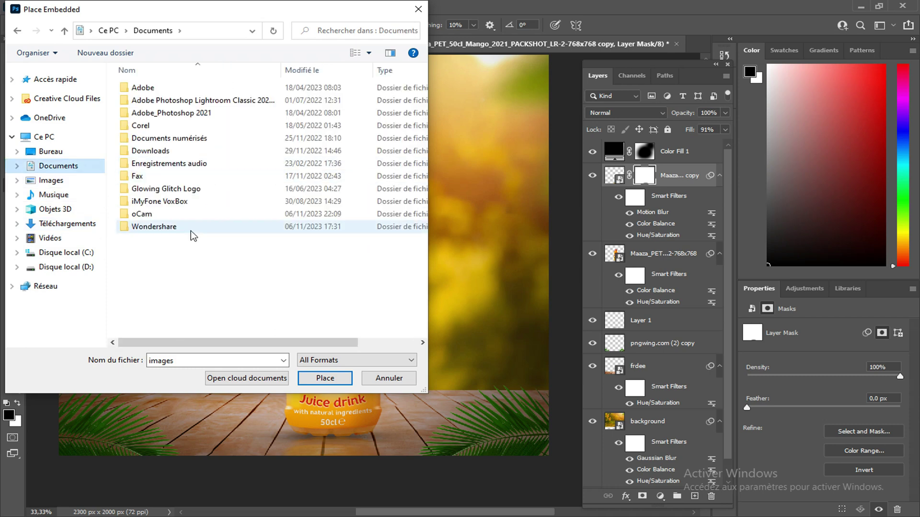
pyautogui.doubleClick(209, 226)
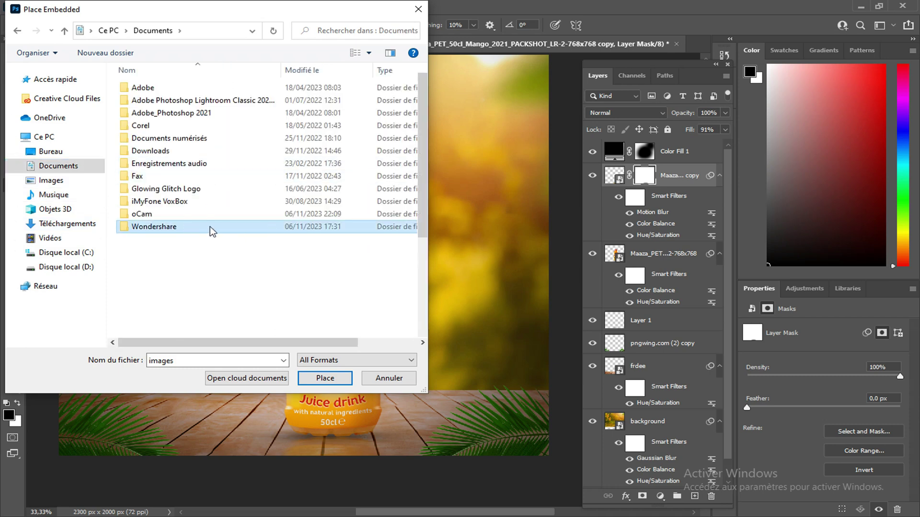
pyautogui.click(162, 266)
pyautogui.click(336, 380)
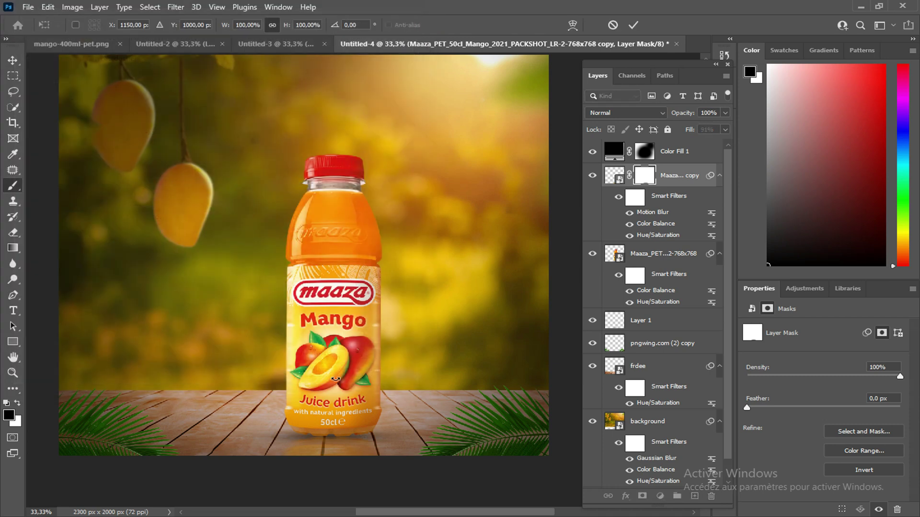
# Step: Enlarge the cut mango to about 558 × 453 px and set it on the wooden floor just left of the bottle
pyautogui.moveTo(331, 235); pyautogui.dragTo(412, 175)
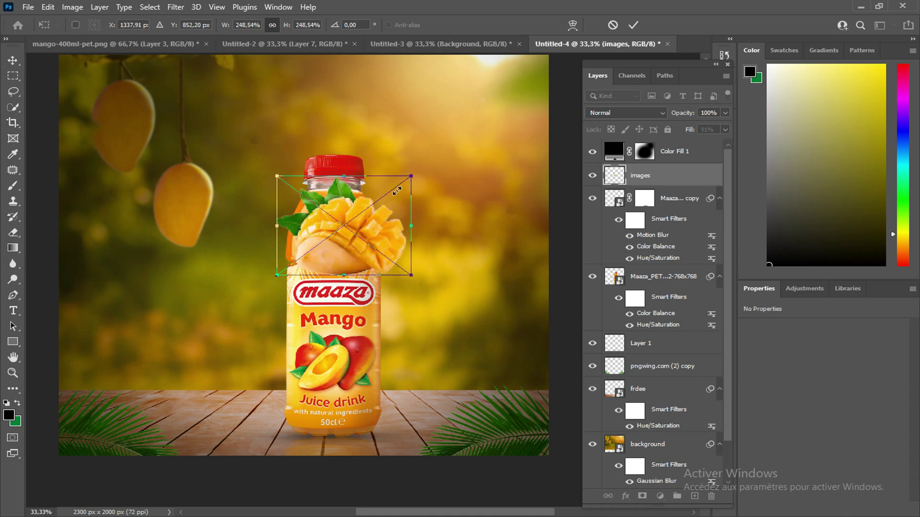
pyautogui.moveTo(357, 240); pyautogui.dragTo(235, 406)
pyautogui.moveTo(289, 339); pyautogui.dragTo(281, 349)
pyautogui.moveTo(237, 389); pyautogui.dragTo(249, 390)
pyautogui.click(633, 25)
pyautogui.press('b')
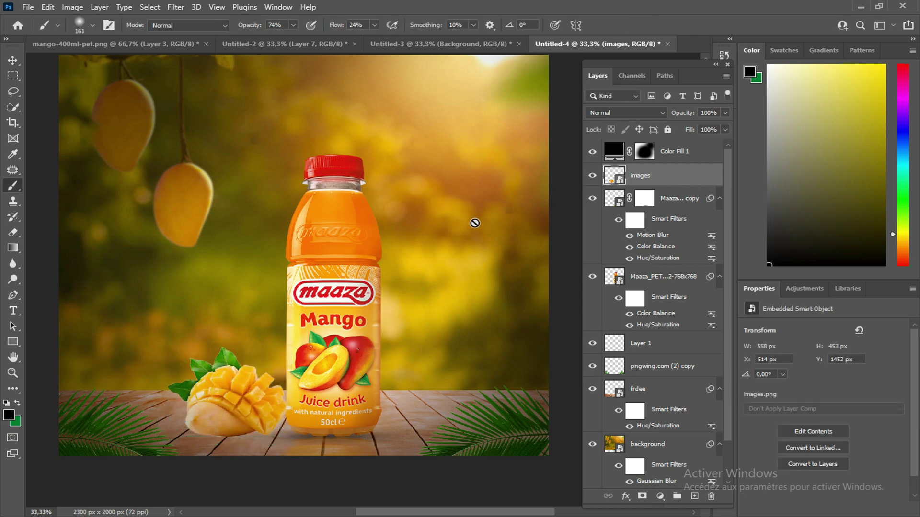
pyautogui.scroll(-1, 390, 364)
# Step: Apply a Hue/Saturation adjustment to the cut mango with hue -5 and saturation +12
pyautogui.click(13, 60)
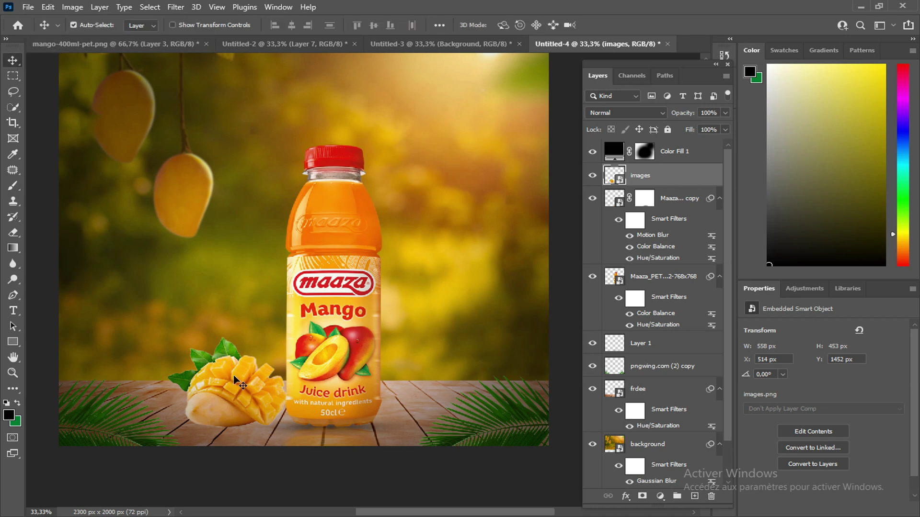
pyautogui.click(87, 7)
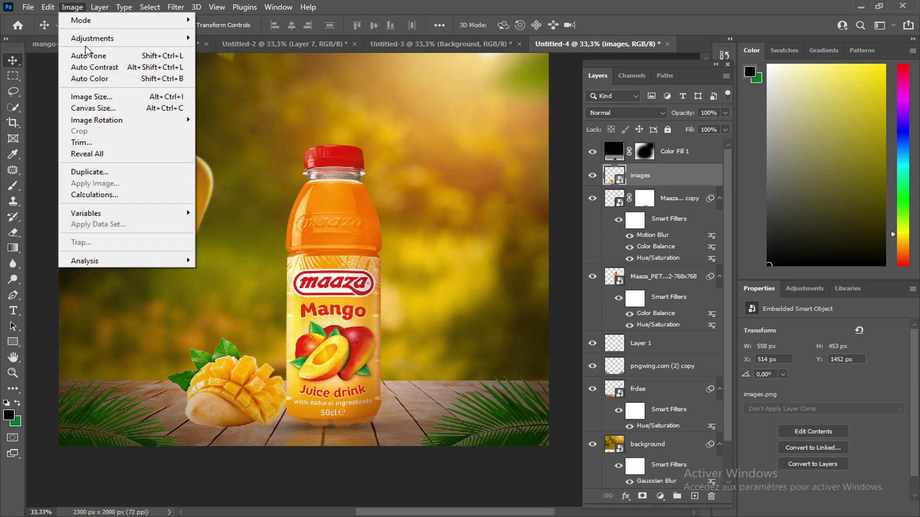
pyautogui.moveTo(145, 38)
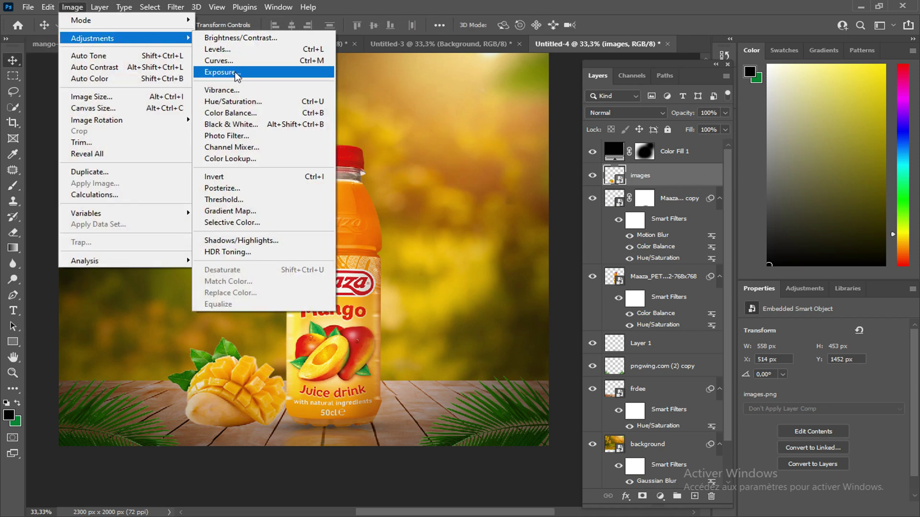
pyautogui.click(237, 102)
pyautogui.moveTo(591, 283); pyautogui.dragTo(599, 283)
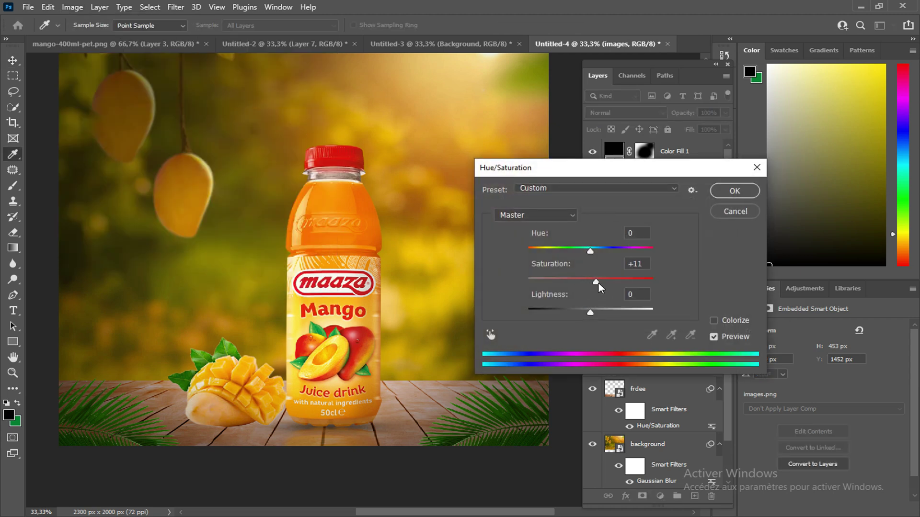
pyautogui.moveTo(590, 250); pyautogui.dragTo(587, 250)
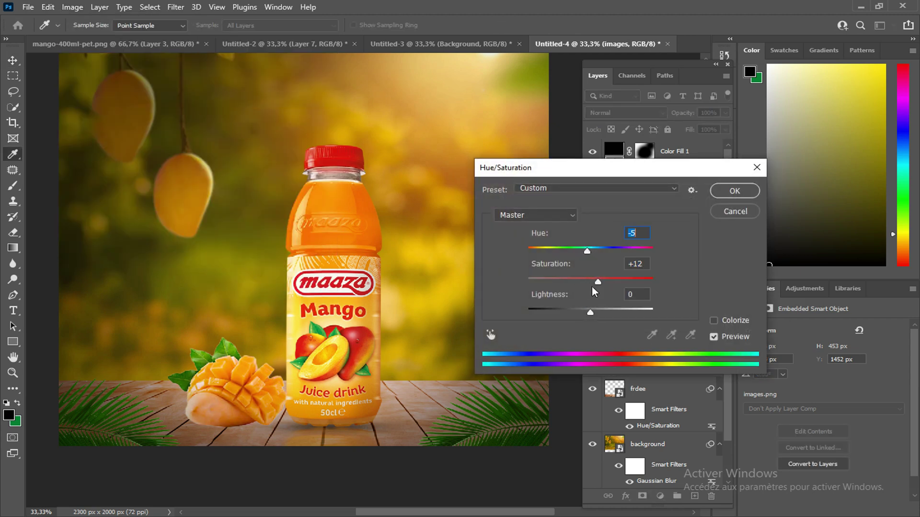
pyautogui.click(588, 312)
pyautogui.click(737, 190)
# Step: Apply a Color Balance adjustment to the cut mango that shifts its midtones slightly toward yellow
pyautogui.click(84, 6)
pyautogui.moveTo(83, 34)
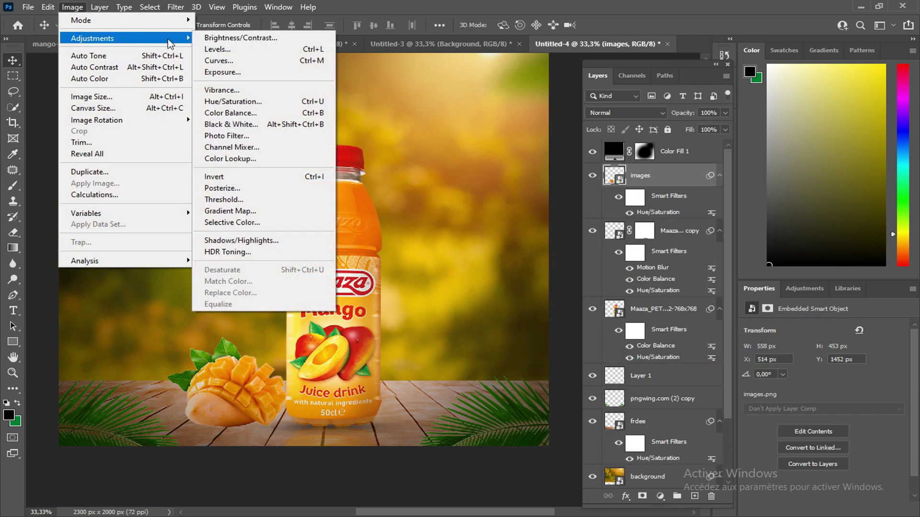
pyautogui.click(246, 113)
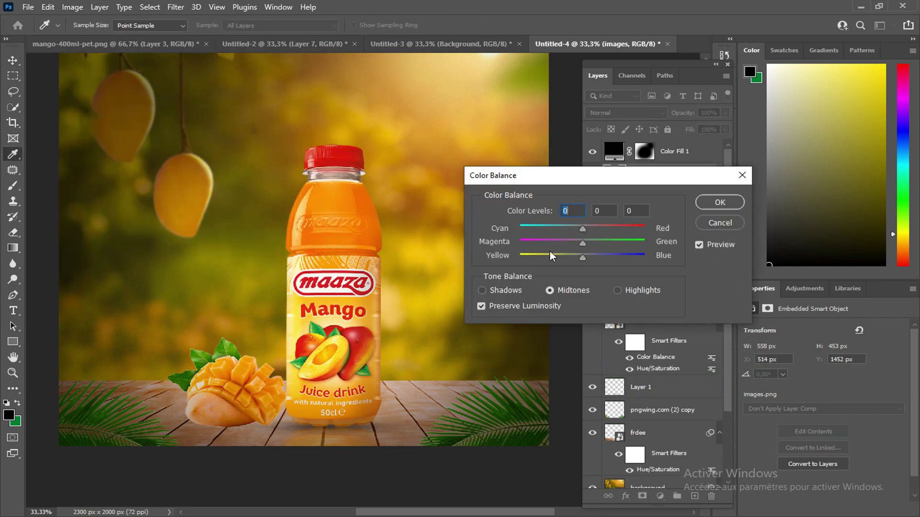
pyautogui.moveTo(582, 259); pyautogui.dragTo(573, 261)
pyautogui.click(617, 290)
pyautogui.click(718, 204)
pyautogui.scroll(-1, 419, 405)
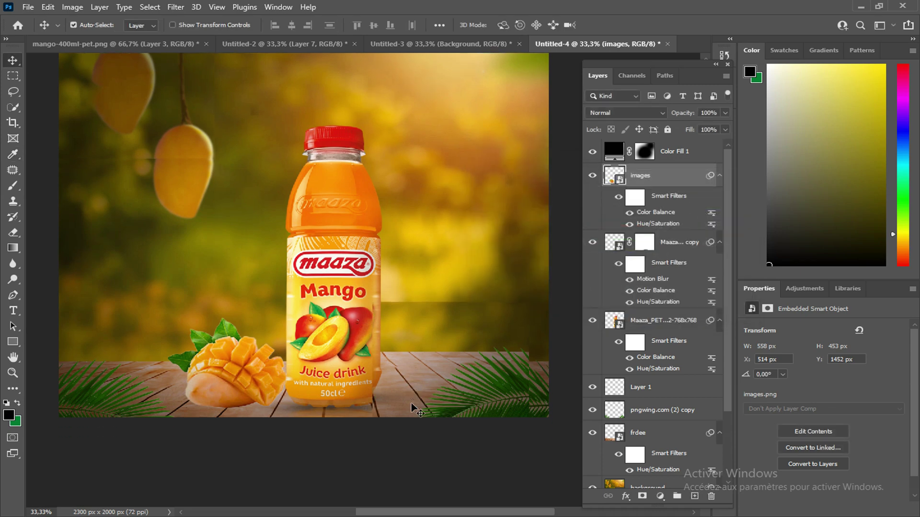
# Step: Hide the Color Fill 1 layer, select the palm leaves layer pngwing.com (2) copy and compare the scene with and without it
pyautogui.click(509, 410)
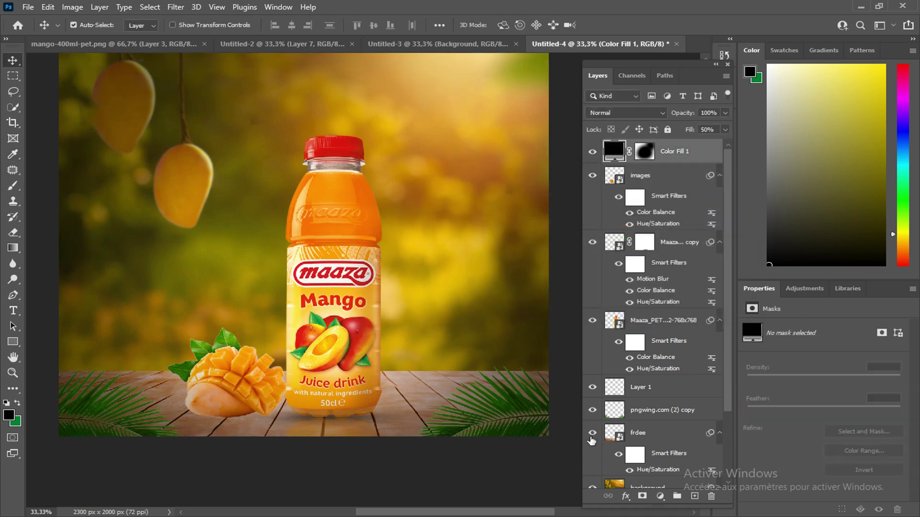
pyautogui.click(592, 151)
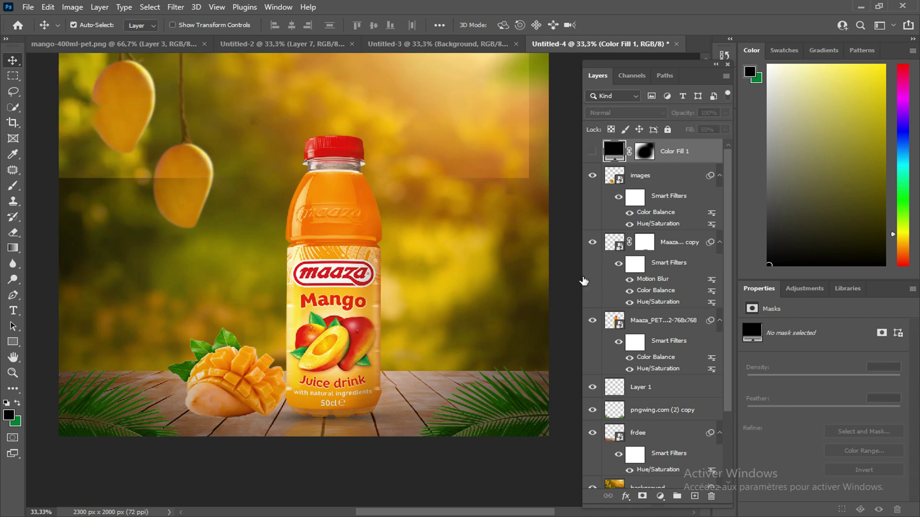
pyautogui.click(622, 411)
pyautogui.click(593, 411)
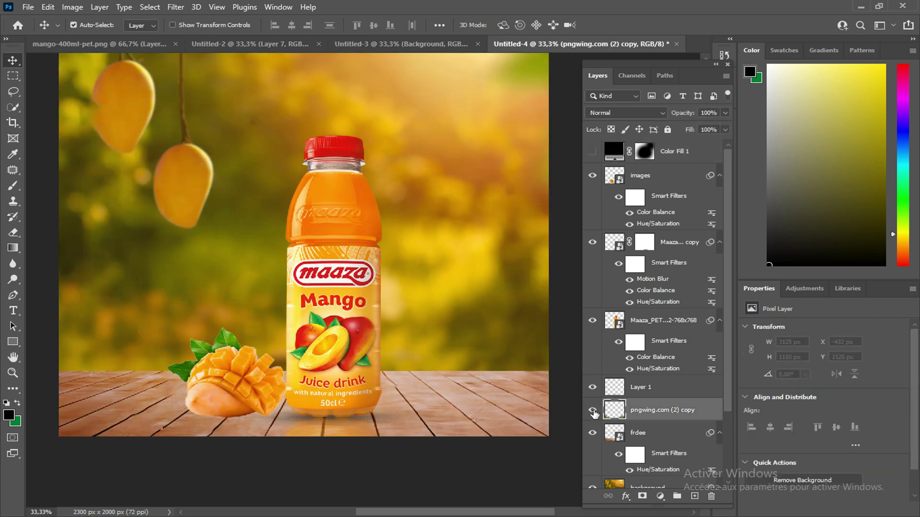
pyautogui.click(593, 411)
pyautogui.click(592, 410)
pyautogui.click(591, 409)
# Step: Apply a Motion Blur with angle 0° and distance 23 pixels to the palm leaves, and show the Color Fill 1 layer again
pyautogui.click(176, 7)
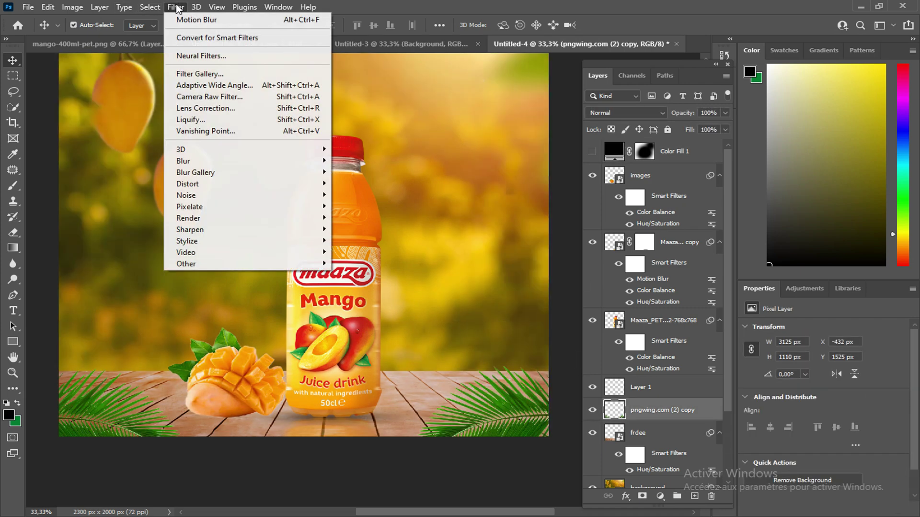
pyautogui.moveTo(206, 153)
pyautogui.click(367, 230)
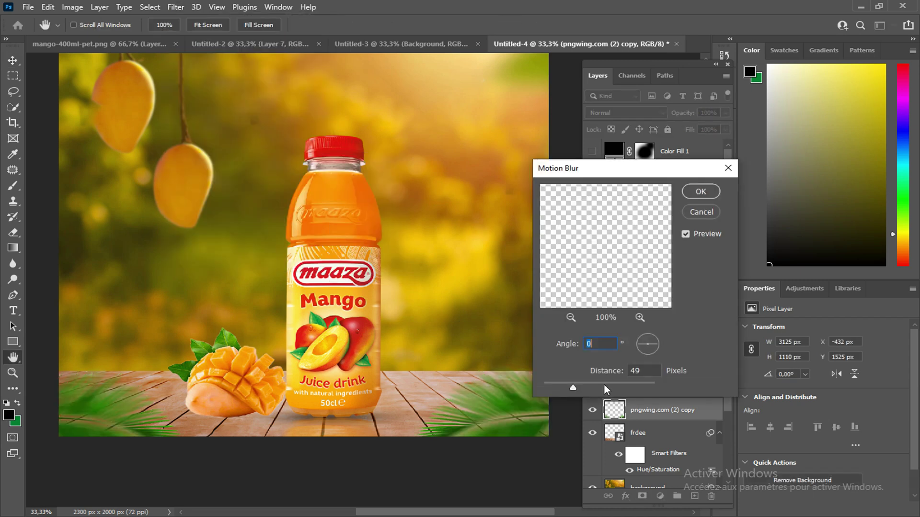
pyautogui.moveTo(573, 390); pyautogui.dragTo(557, 387)
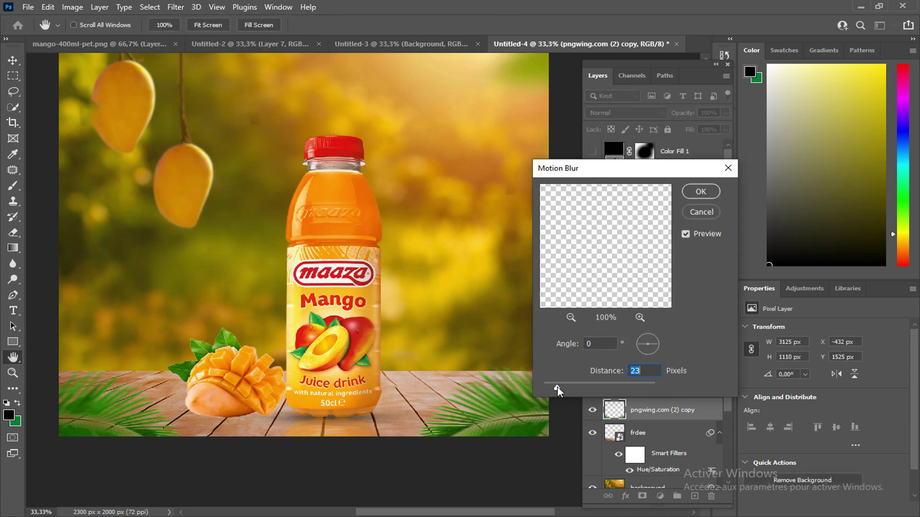
pyautogui.click(698, 192)
pyautogui.click(592, 151)
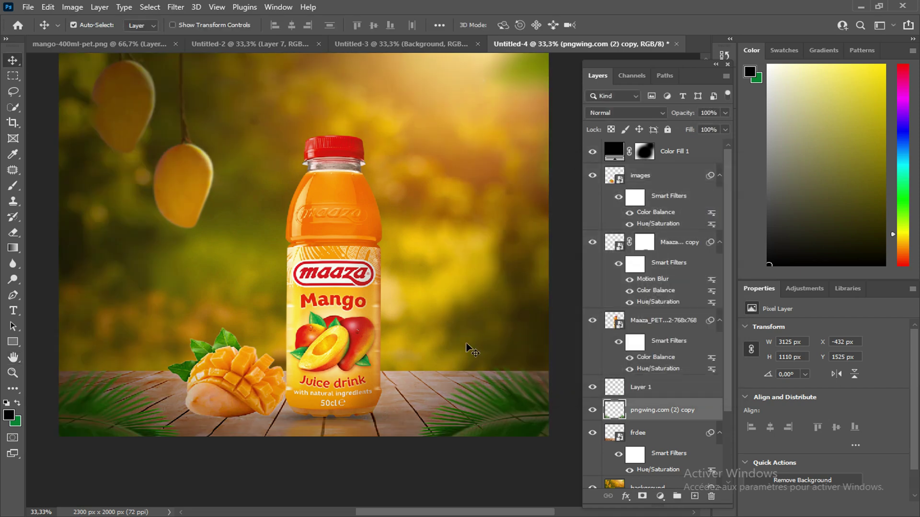
# Step: Add a new layer above the cut mango and paint one soft black spot with the 161 px brush at 74% opacity
pyautogui.scroll(1, 472, 350)
pyautogui.click(244, 395)
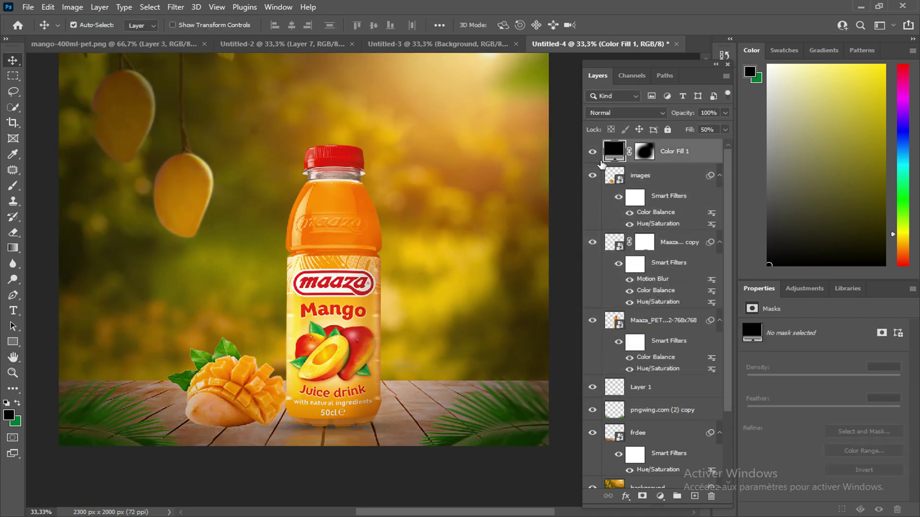
pyautogui.click(245, 365)
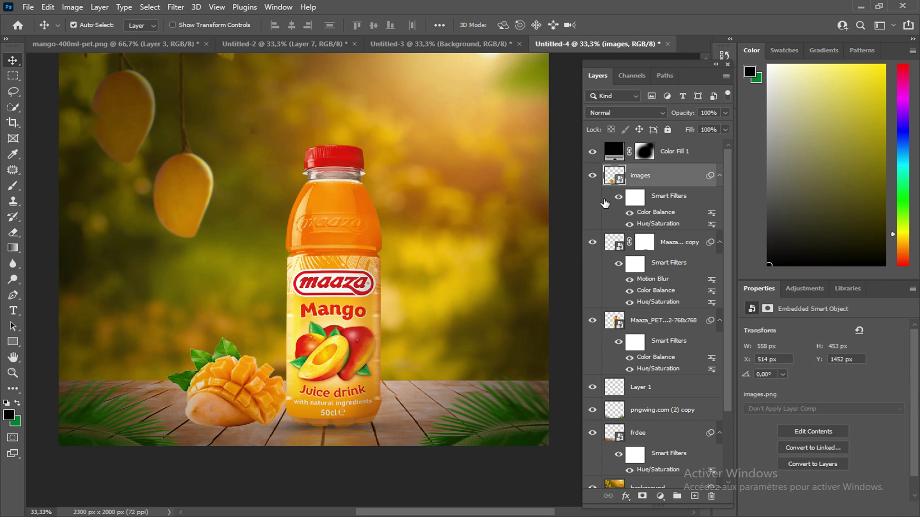
pyautogui.click(693, 491)
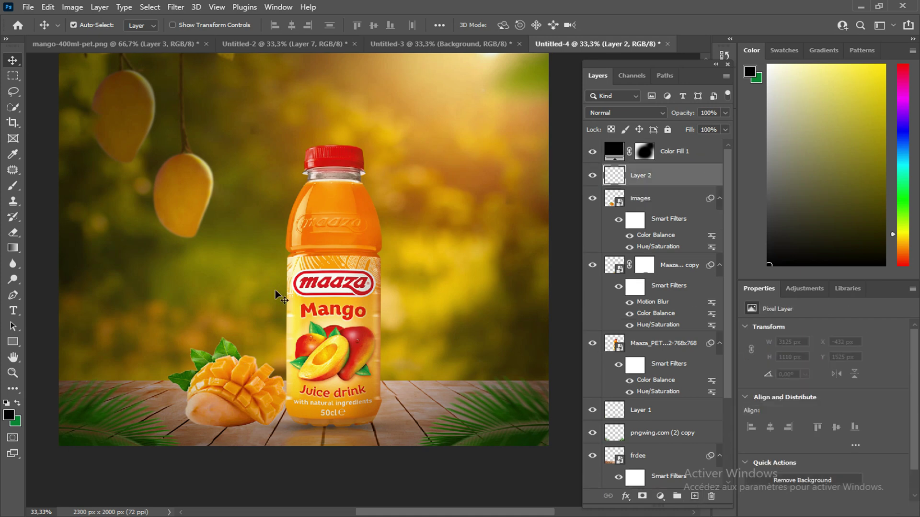
pyautogui.click(12, 188)
pyautogui.click(184, 282)
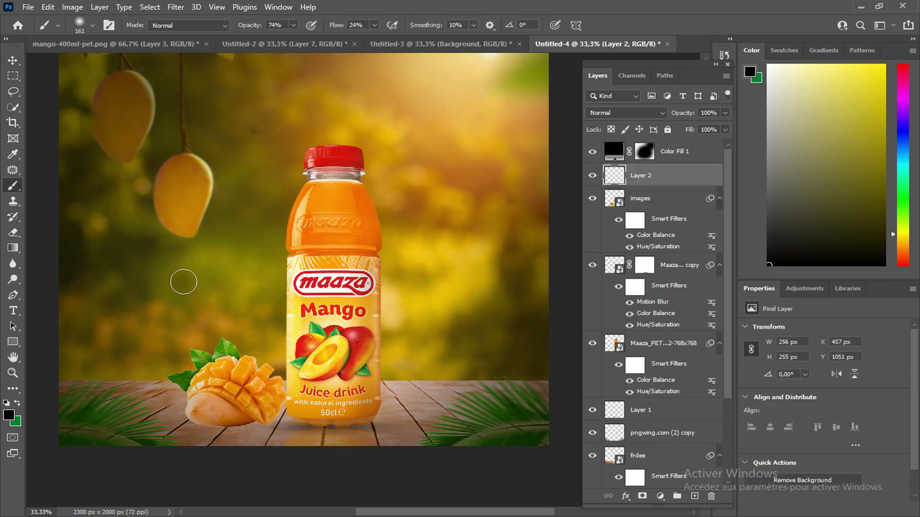
# Step: Enlarge the black spot to about 272% and flatten it to about 70% height with Free Transform
pyautogui.hotkey('ctrl', 't')
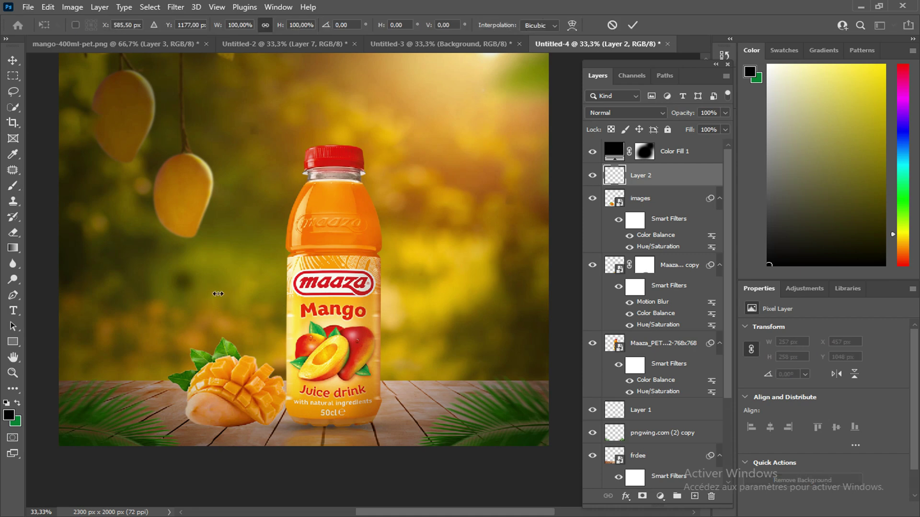
pyautogui.moveTo(183, 307); pyautogui.dragTo(183, 396)
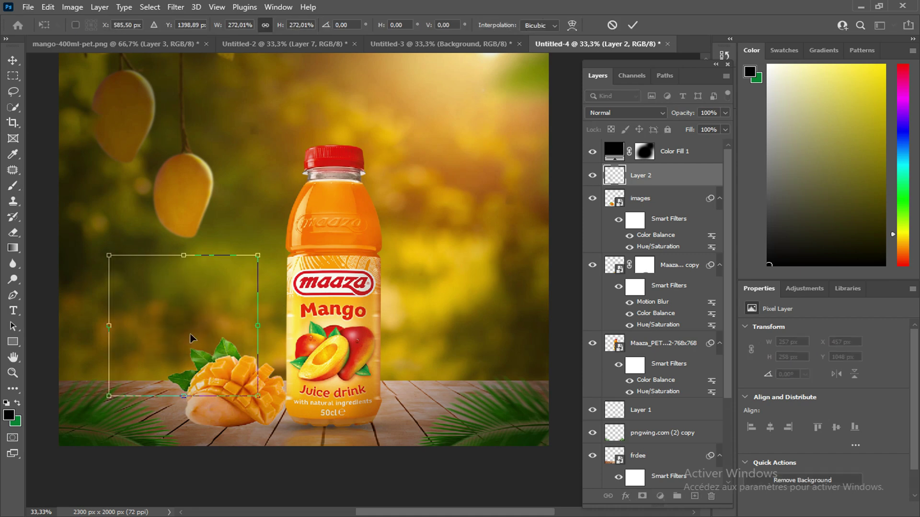
pyautogui.rightClick(190, 341)
pyautogui.click(226, 134)
pyautogui.moveTo(183, 256); pyautogui.dragTo(191, 280)
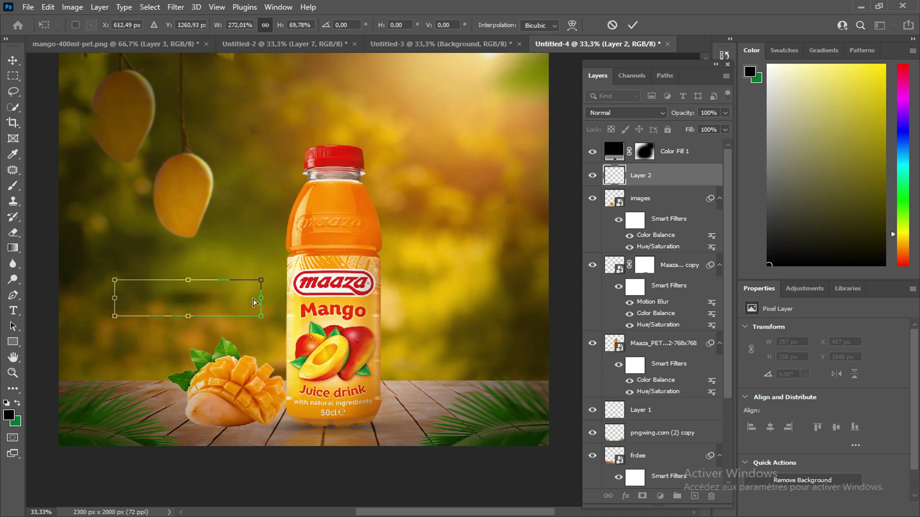
# Step: Set the flattened shadow under the cut mango, widen it to about 735 × 180 px, and move its layer below the images layer
pyautogui.moveTo(254, 301); pyautogui.dragTo(244, 424)
pyautogui.moveTo(304, 426); pyautogui.dragTo(311, 427)
pyautogui.moveTo(174, 427); pyautogui.dragTo(153, 427)
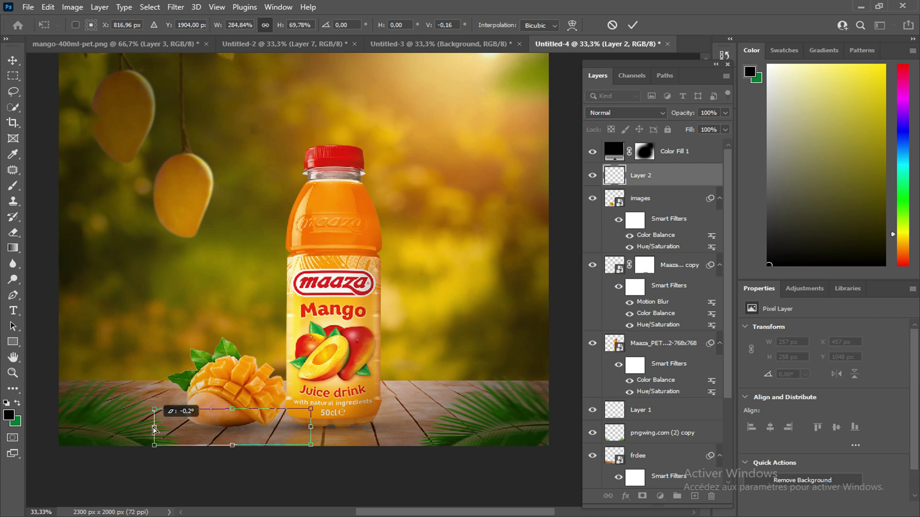
pyautogui.click(630, 29)
pyautogui.moveTo(683, 180); pyautogui.dragTo(680, 264)
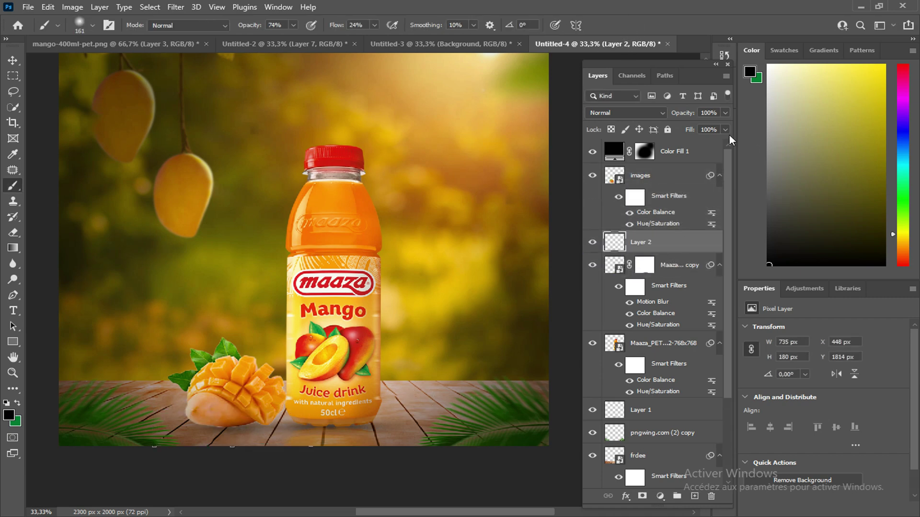
pyautogui.click(593, 243)
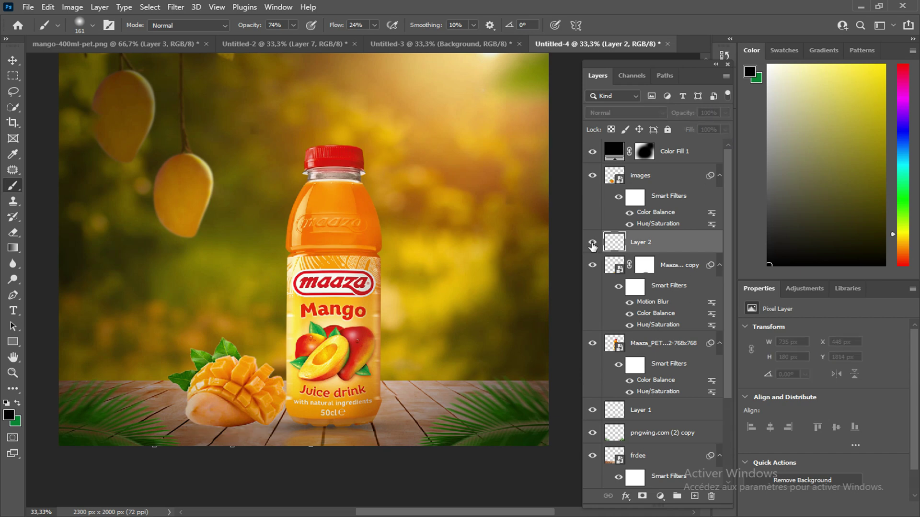
pyautogui.click(593, 243)
# Step: Duplicate the cut mango layer images
pyautogui.click(13, 60)
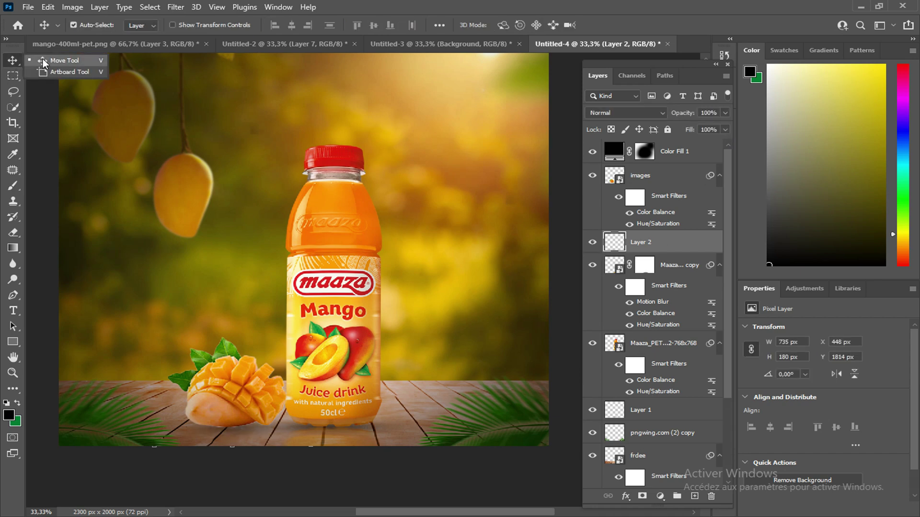
pyautogui.click(247, 392)
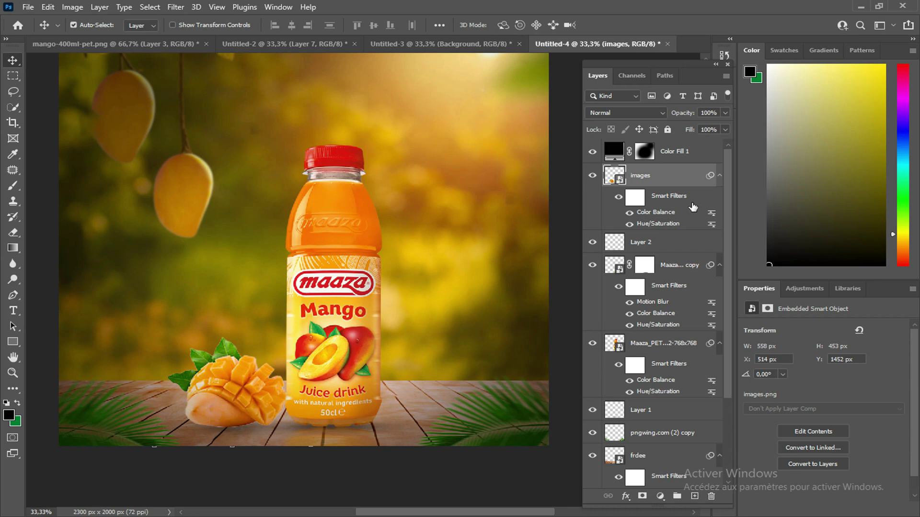
pyautogui.moveTo(675, 179); pyautogui.dragTo(694, 497)
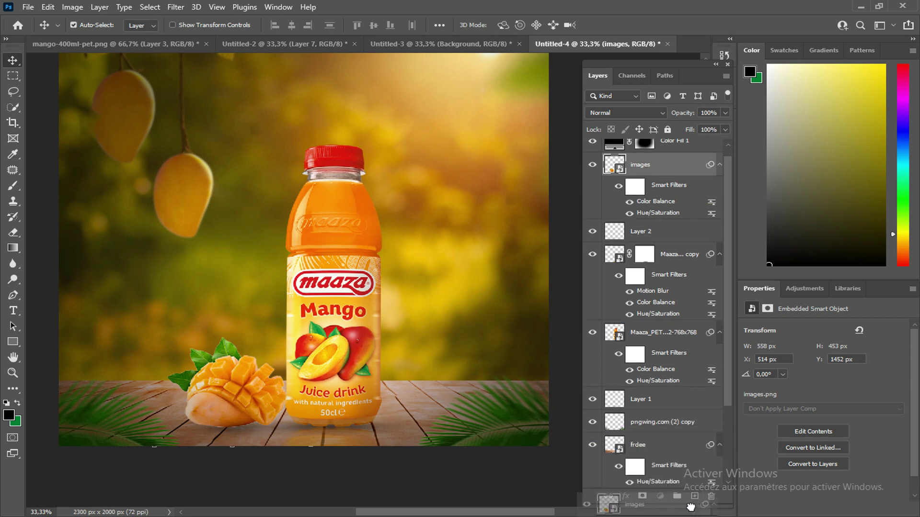
pyautogui.scroll(1, 674, 377)
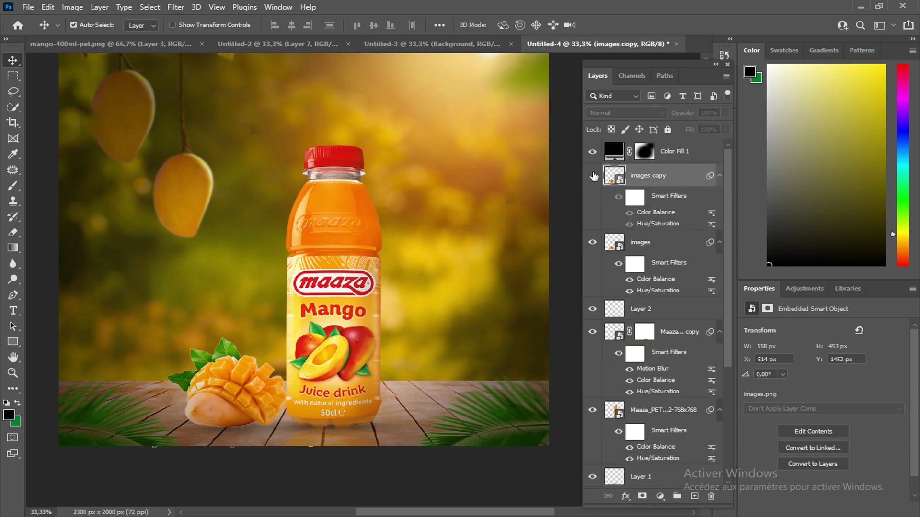
# Step: Flip the cut mango copy vertically and place it directly beneath the original mango as a floor reflection, at about Y 1905 px
pyautogui.hotkey('ctrl', 't')
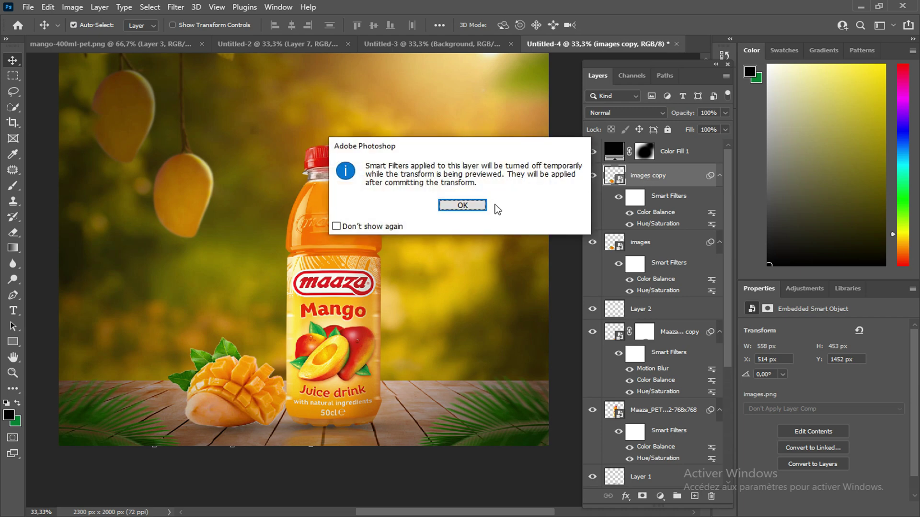
pyautogui.click(479, 207)
pyautogui.rightClick(244, 381)
pyautogui.click(283, 375)
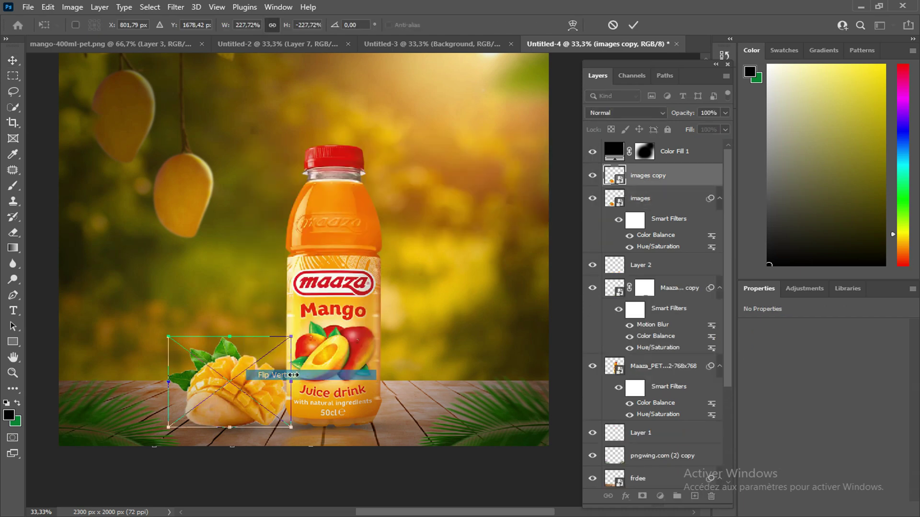
pyautogui.moveTo(246, 400); pyautogui.dragTo(246, 472)
pyautogui.moveTo(229, 442); pyautogui.dragTo(231, 445)
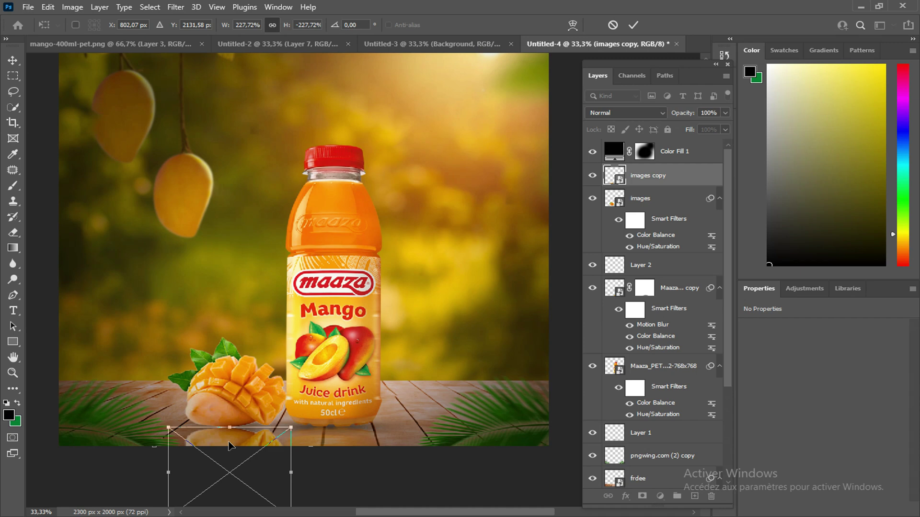
pyautogui.click(632, 25)
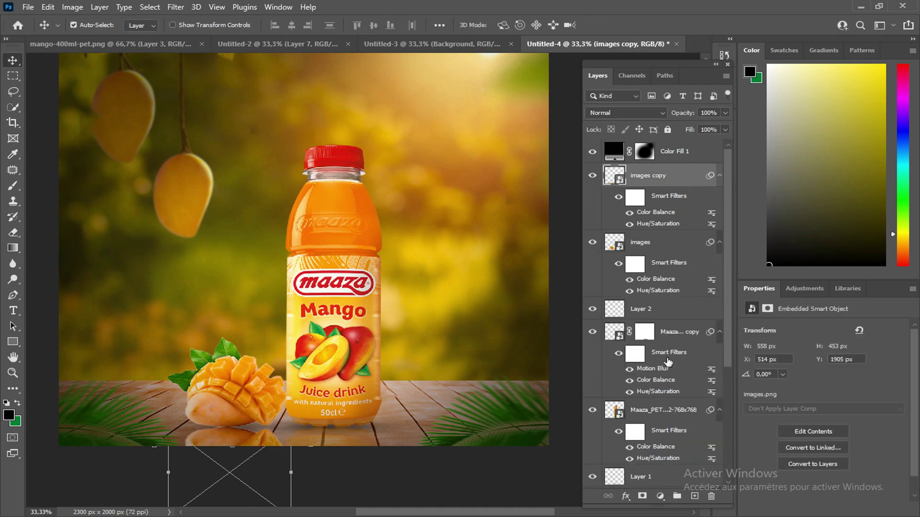
# Step: Add a layer mask to the mango reflection and fade the reflection by painting black with the soft brush at 74% opacity
pyautogui.click(644, 498)
pyautogui.press('b')
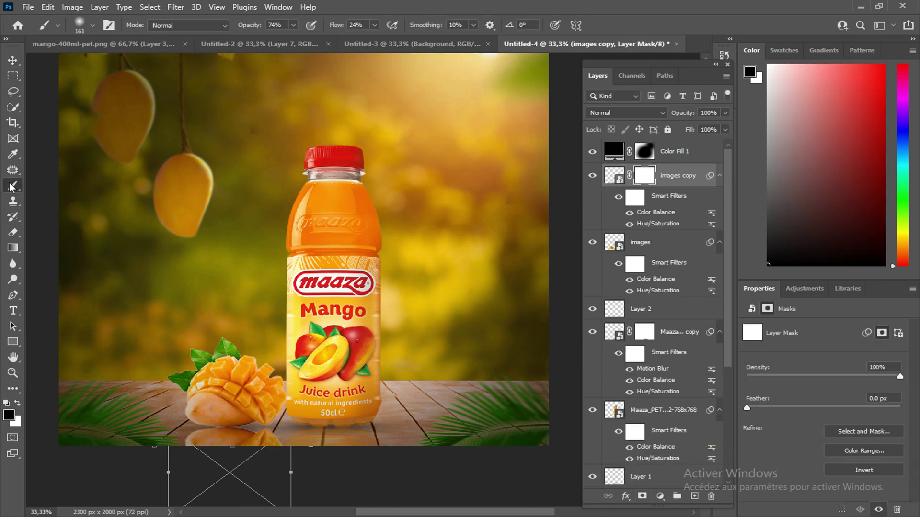
pyautogui.moveTo(249, 439)
pyautogui.mouseDown()
pyautogui.moveTo(173, 436)
pyautogui.moveTo(273, 439)
pyautogui.moveTo(169, 434)
pyautogui.moveTo(269, 442)
pyautogui.mouseUp()
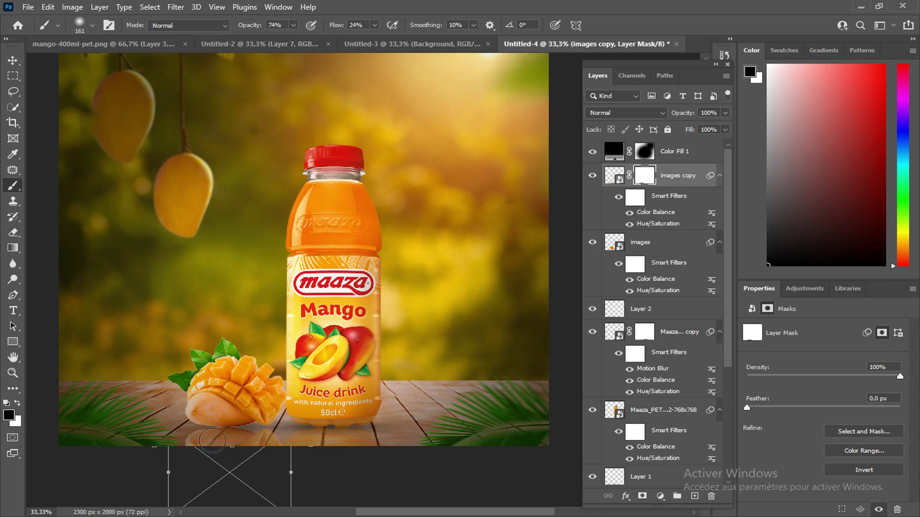
# Step: Lower the mango reflection layer's fill to 93%
pyautogui.click(726, 130)
pyautogui.moveTo(724, 142); pyautogui.dragTo(713, 142)
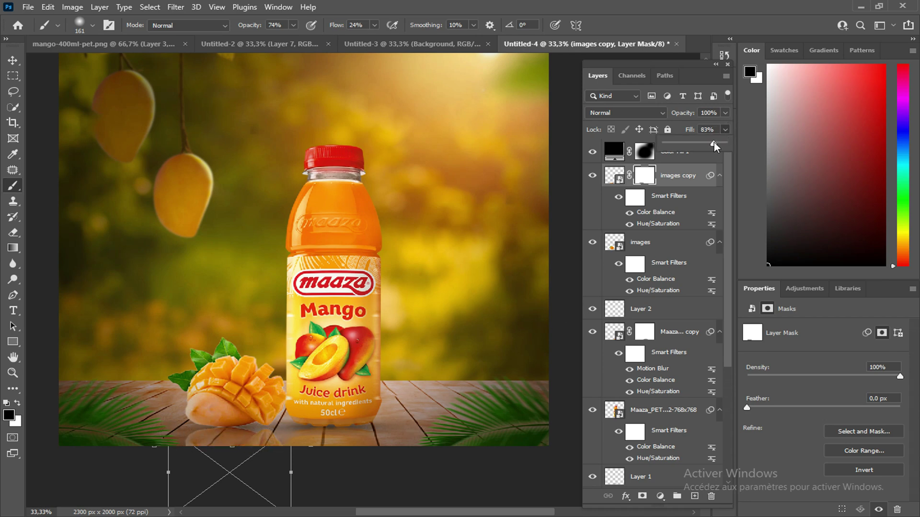
pyautogui.scroll(2, 454, 378)
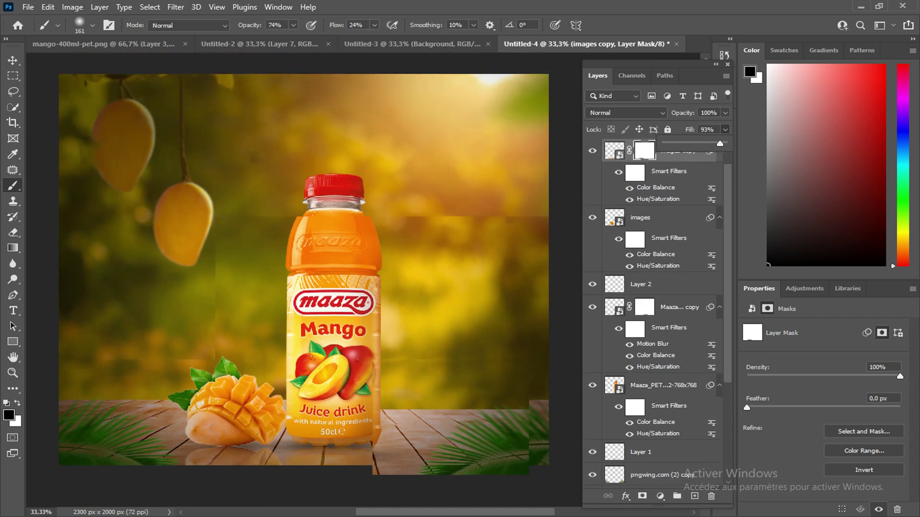
pyautogui.scroll(-1, 454, 379)
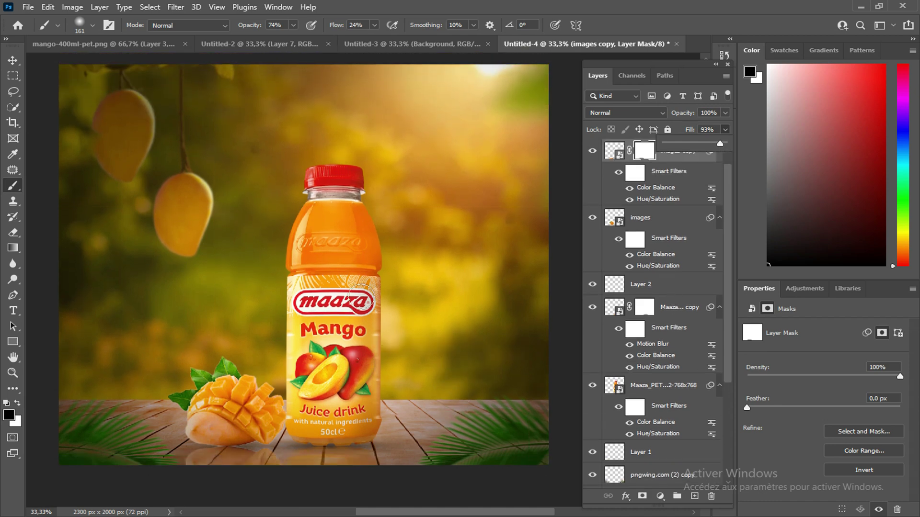
pyautogui.click(13, 60)
pyautogui.scroll(1, 361, 352)
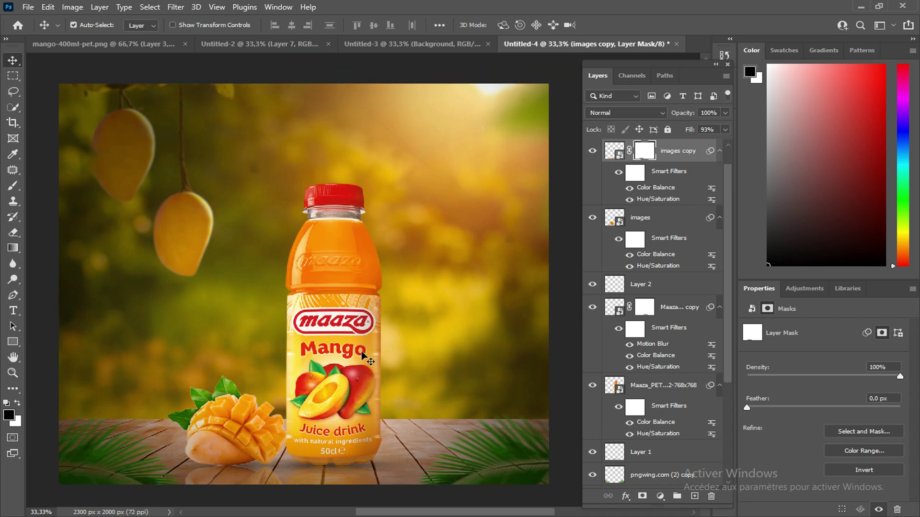
pyautogui.click(28, 7)
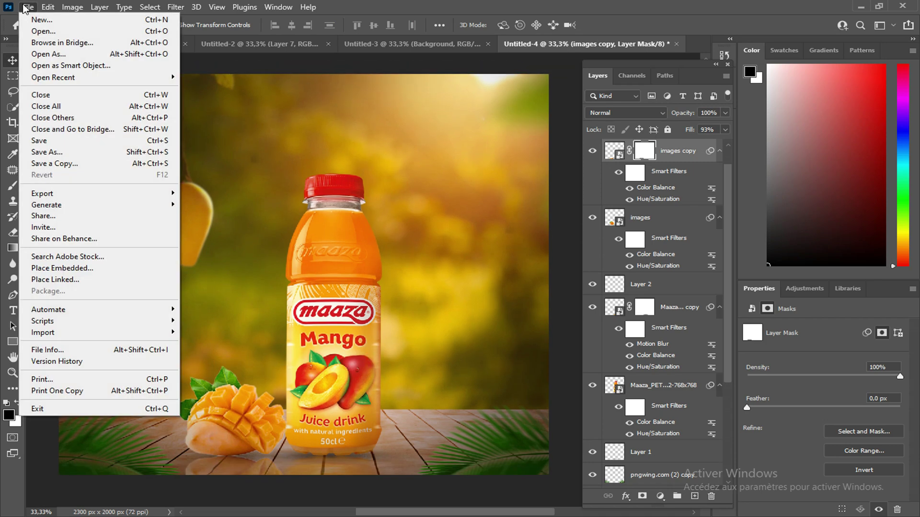
pyautogui.moveTo(73, 7)
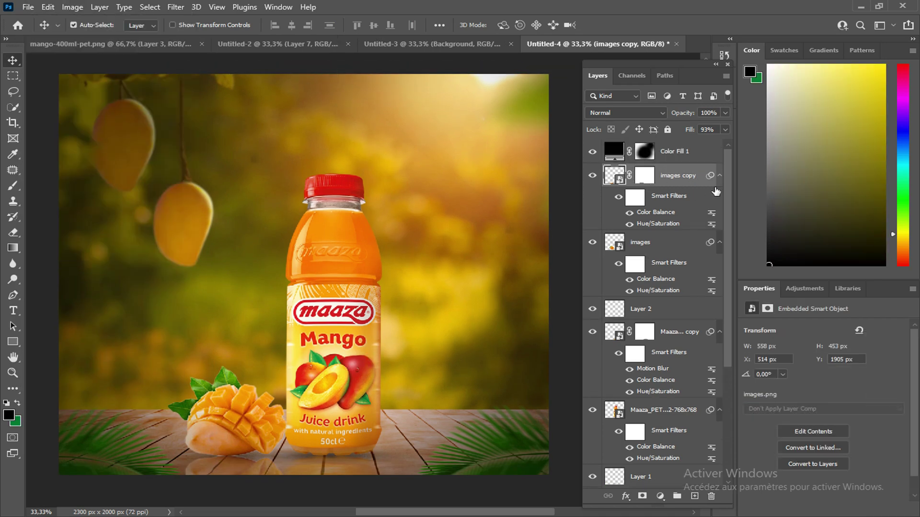
# Step: Place the light image as an embedded layer below the colour fill layer and shift it towards the scene's upper-right, at about X 436, Y -284 px
pyautogui.click(28, 8)
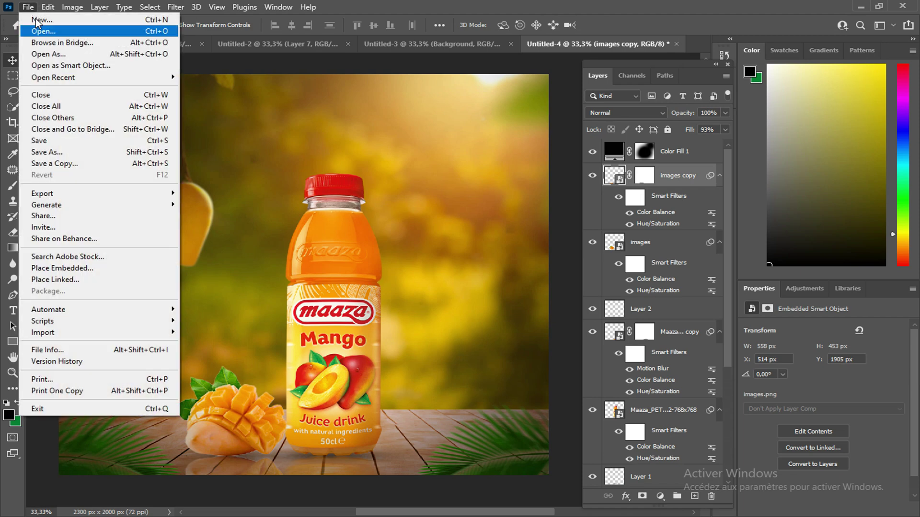
pyautogui.click(76, 267)
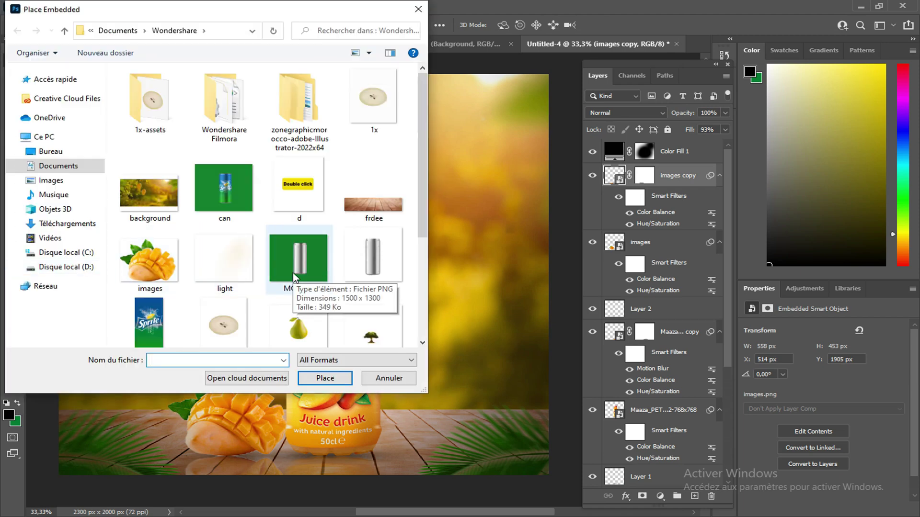
pyautogui.scroll(-3, 292, 272)
pyautogui.click(225, 87)
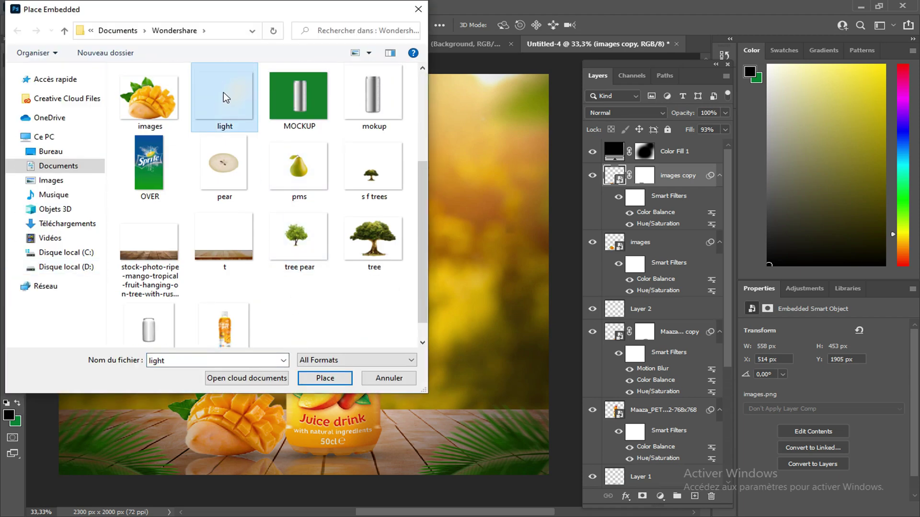
pyautogui.click(316, 381)
pyautogui.moveTo(427, 248); pyautogui.dragTo(475, 207)
pyautogui.moveTo(494, 137); pyautogui.dragTo(511, 123)
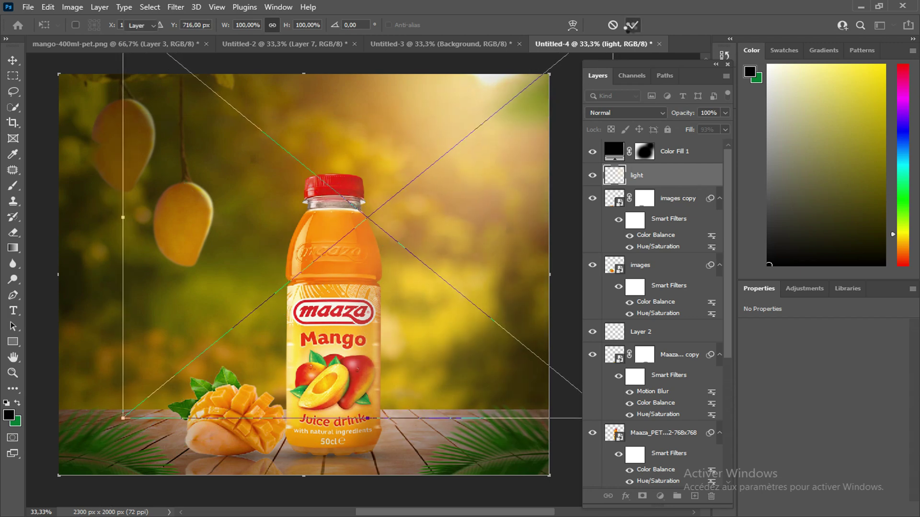
pyautogui.click(633, 25)
# Step: Toggle the light layer's visibility to compare the scene with and without the glow
pyautogui.click(594, 177)
pyautogui.click(594, 177)
pyautogui.click(593, 178)
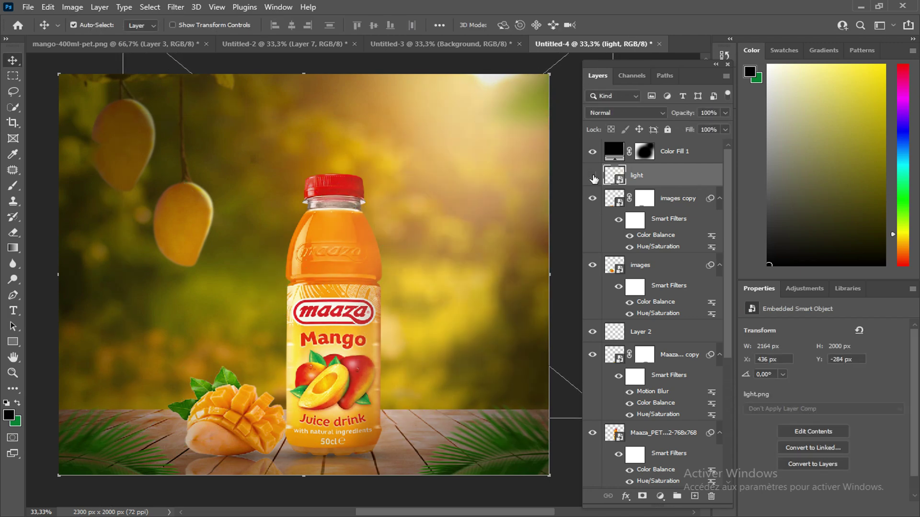
pyautogui.click(593, 178)
pyautogui.scroll(-1, 484, 294)
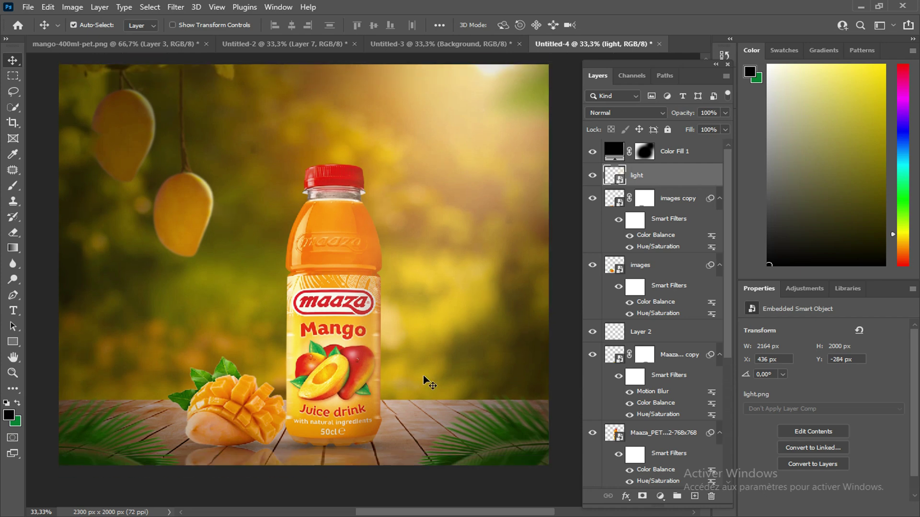
# Step: Add a Curves adjustment above the bottle layer, darken it by lowering input 189 to output 154, and invert its mask
pyautogui.click(329, 234)
pyautogui.scroll(-5, 594, 436)
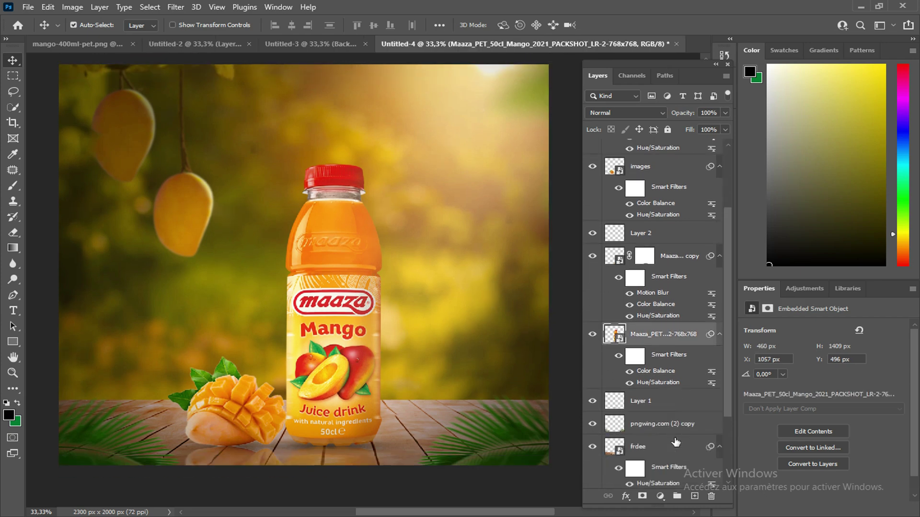
pyautogui.click(593, 260)
pyautogui.click(593, 260)
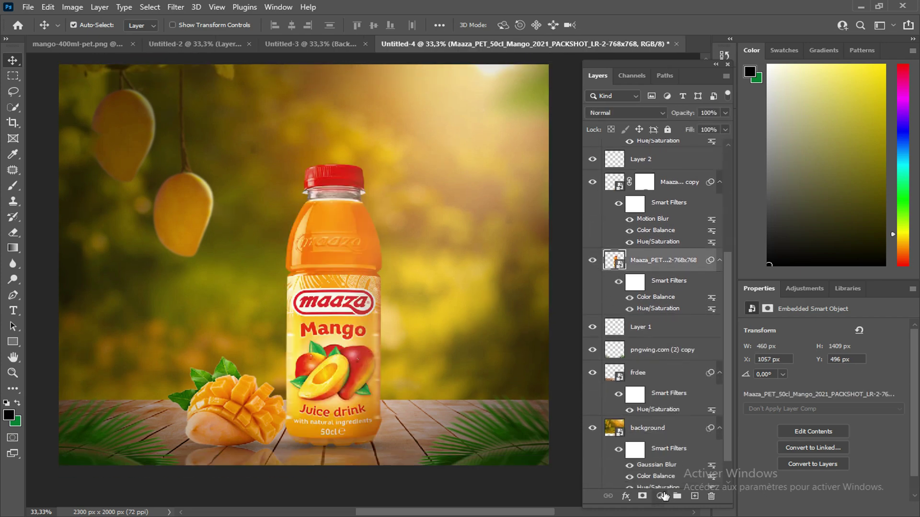
pyautogui.click(664, 496)
pyautogui.click(695, 337)
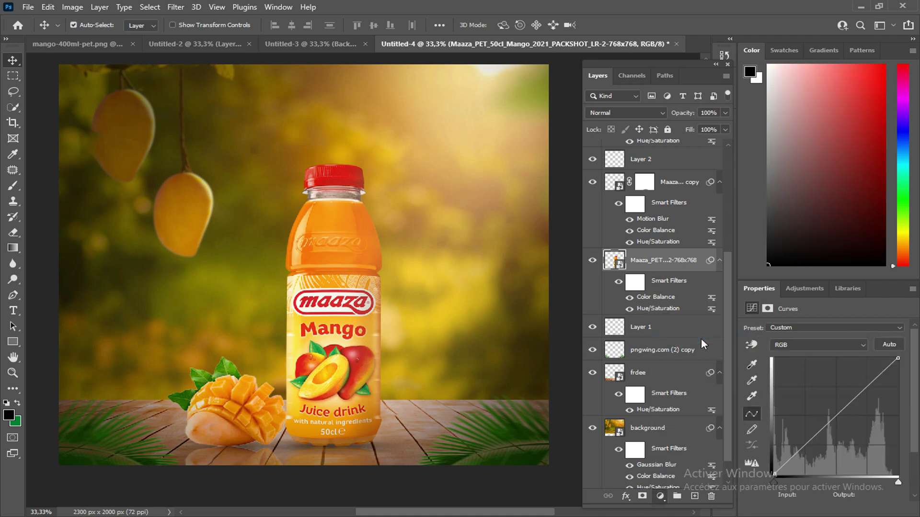
pyautogui.click(752, 345)
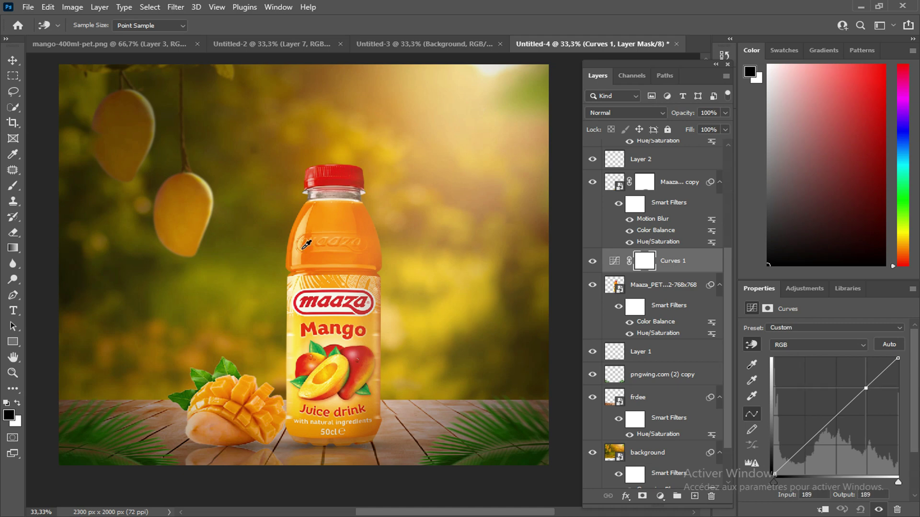
pyautogui.moveTo(305, 245); pyautogui.dragTo(305, 271)
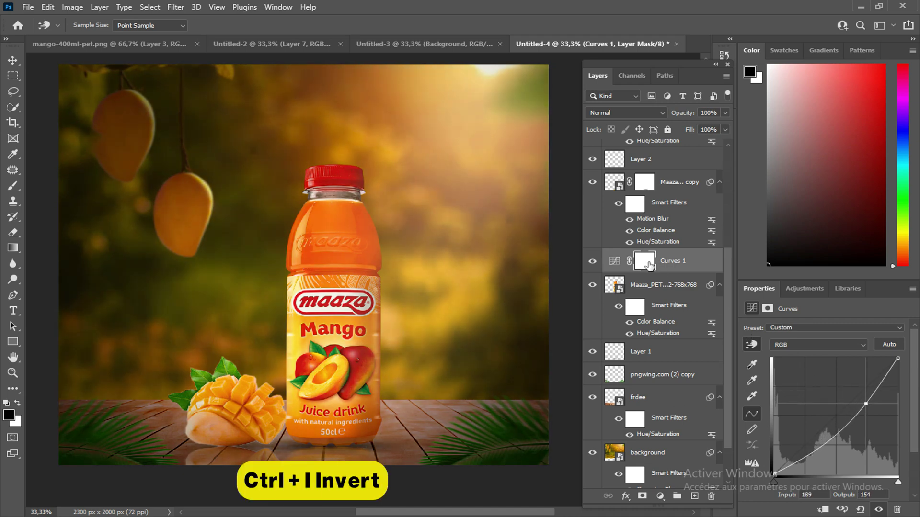
pyautogui.hotkey('ctrl', 'i')
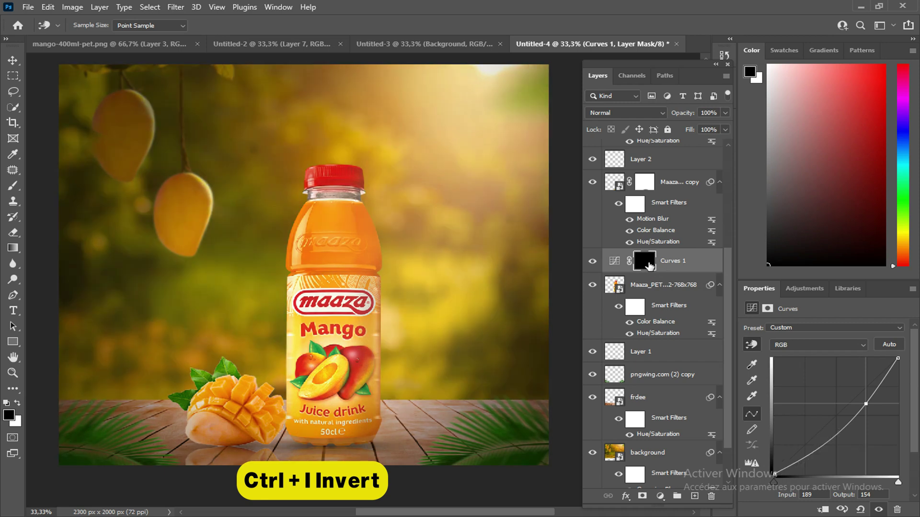
# Step: Paint white on the darkening Curves mask along the bottle's left side with a soft 81 px brush at 84% flow, cleaning spill beside the cap with black
pyautogui.click(14, 188)
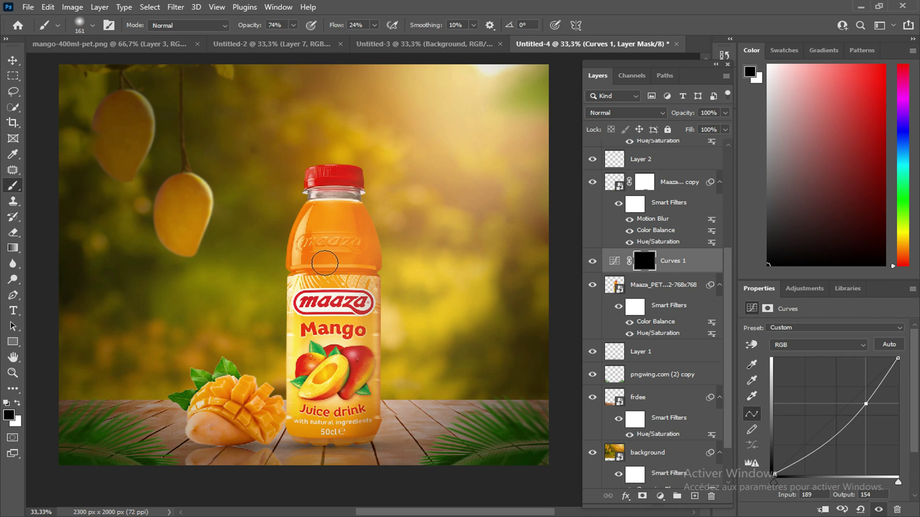
pyautogui.rightClick(320, 202)
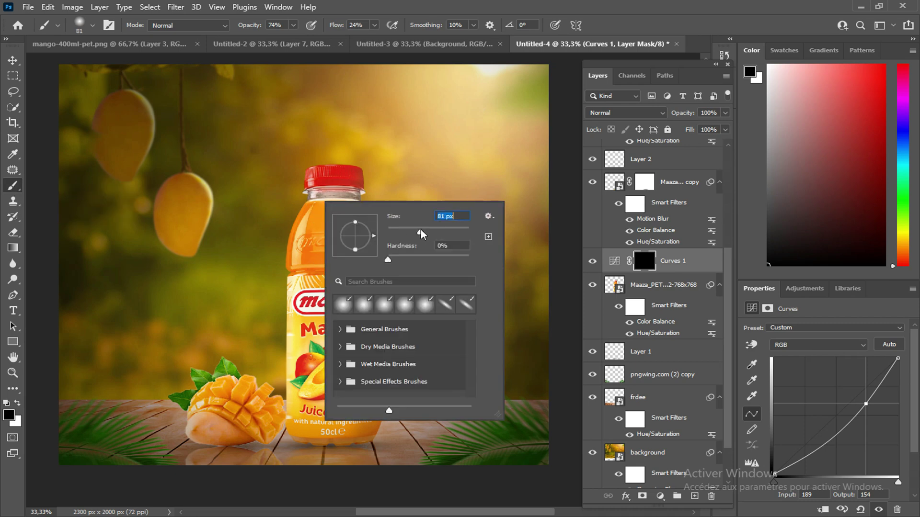
pyautogui.press('Return')
pyautogui.hotkey('ctrl', '+')
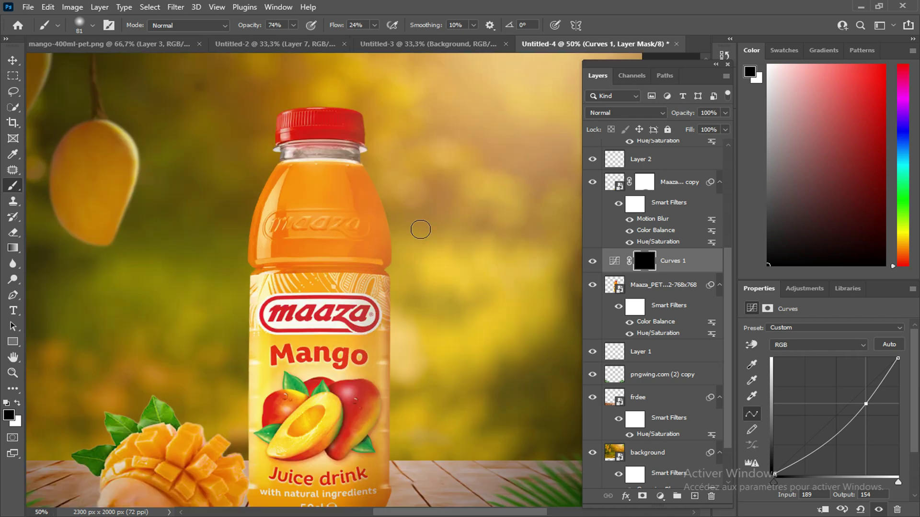
pyautogui.hotkey('ctrl', '+')
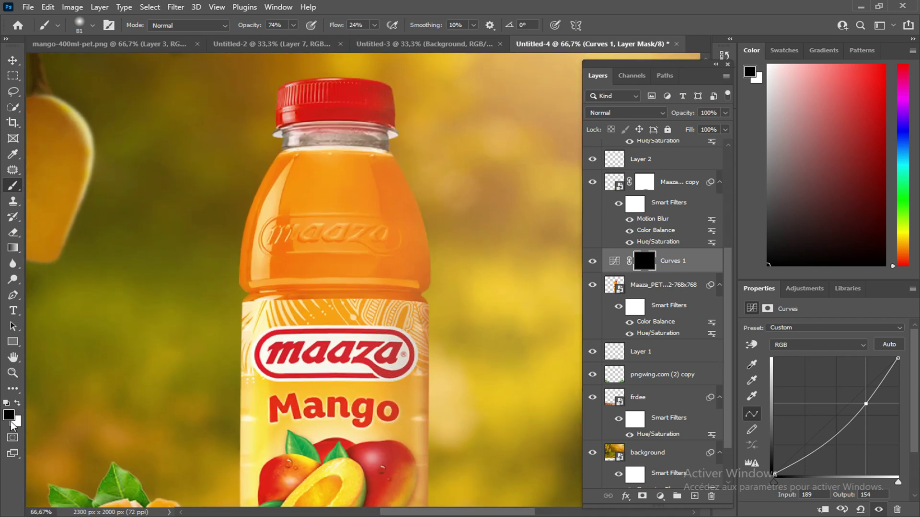
pyautogui.click(18, 405)
pyautogui.moveTo(290, 97)
pyautogui.mouseDown()
pyautogui.moveTo(289, 153)
pyautogui.moveTo(300, 148)
pyautogui.mouseUp()
pyautogui.moveTo(375, 28); pyautogui.dragTo(401, 44)
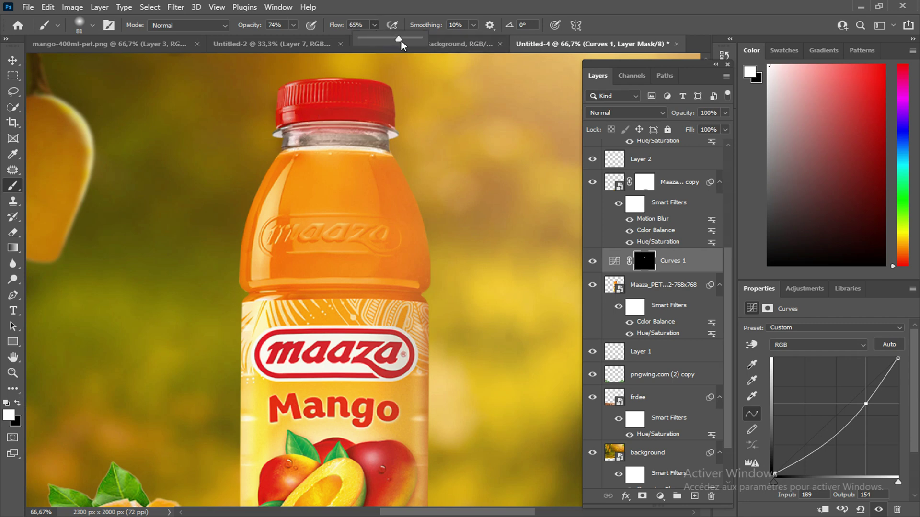
pyautogui.moveTo(287, 92)
pyautogui.mouseDown()
pyautogui.moveTo(299, 137)
pyautogui.moveTo(260, 228)
pyautogui.moveTo(253, 374)
pyautogui.moveTo(258, 315)
pyautogui.moveTo(263, 414)
pyautogui.moveTo(256, 411)
pyautogui.moveTo(252, 495)
pyautogui.moveTo(257, 461)
pyautogui.mouseUp()
pyautogui.scroll(-3, 257, 462)
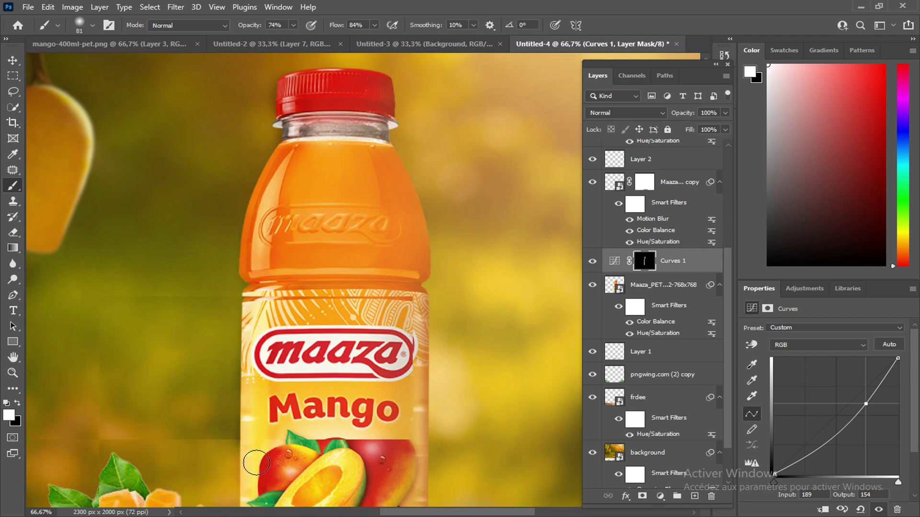
pyautogui.scroll(-1, 256, 463)
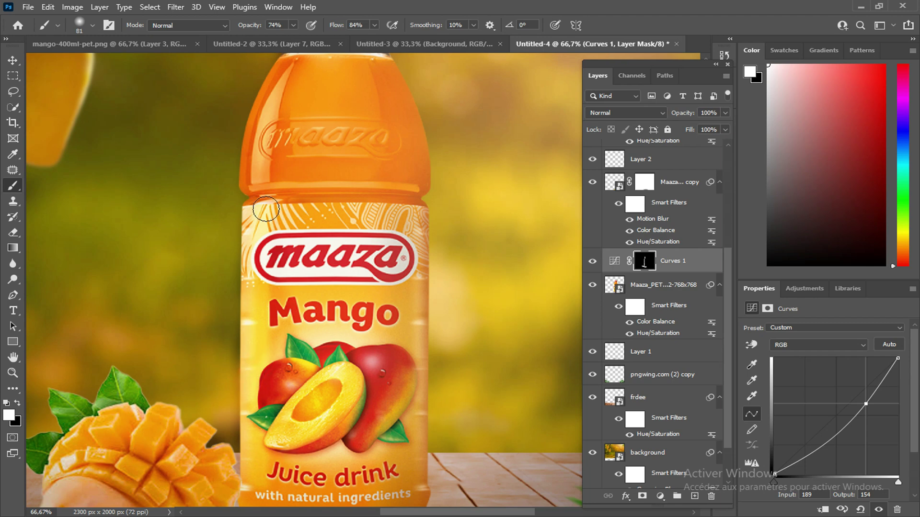
pyautogui.scroll(5, 282, 126)
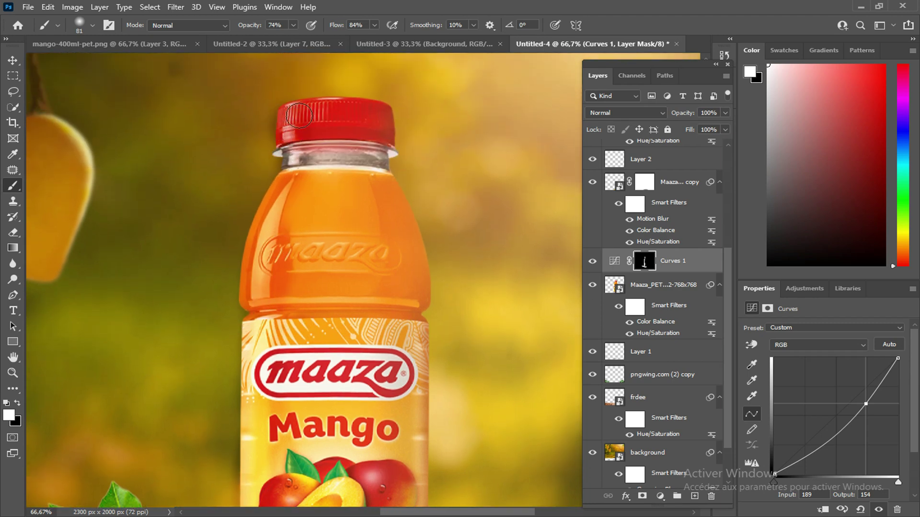
pyautogui.click(18, 403)
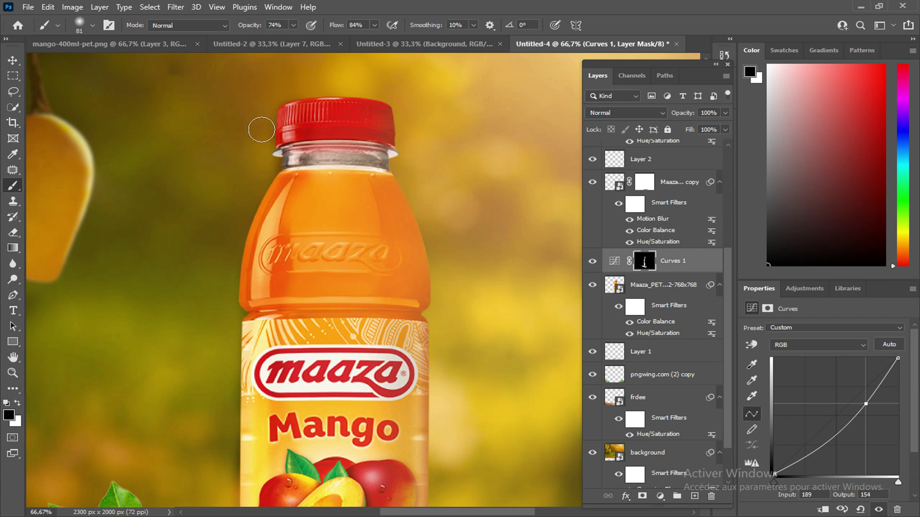
# Step: Compare the bottle with and without the darkening Curves layer and lower that layer's fill to 89%
pyautogui.click(595, 266)
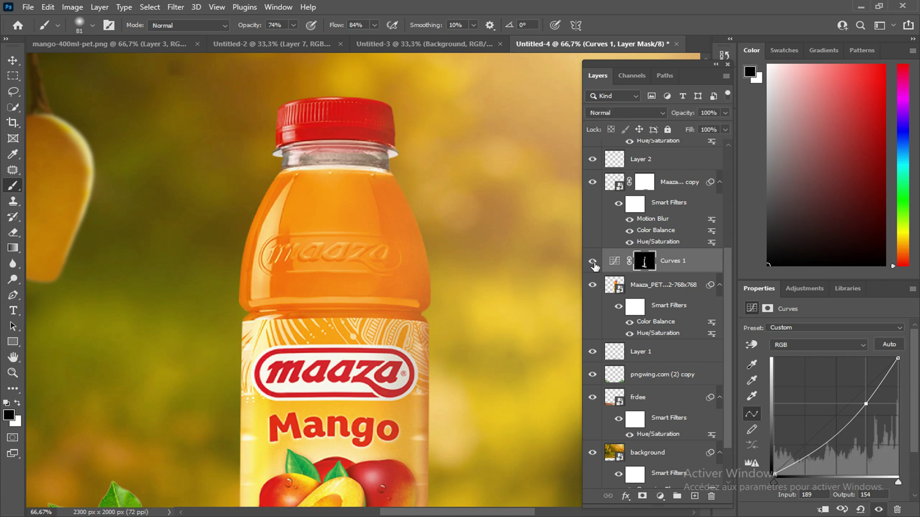
pyautogui.click(594, 267)
pyautogui.click(594, 267)
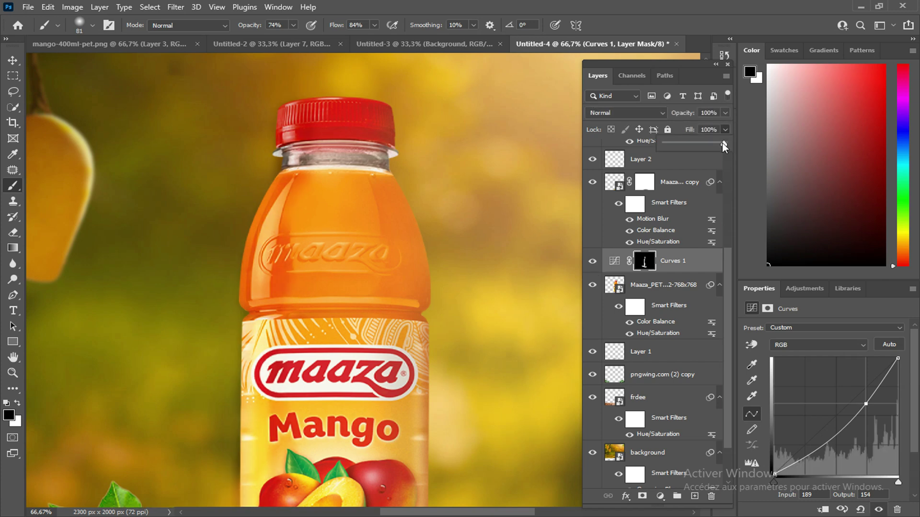
pyautogui.moveTo(716, 142); pyautogui.dragTo(717, 142)
# Step: Add a second Curves adjustment above the first, brighten it by raising input 148 to output 174, and invert its mask
pyautogui.click(660, 496)
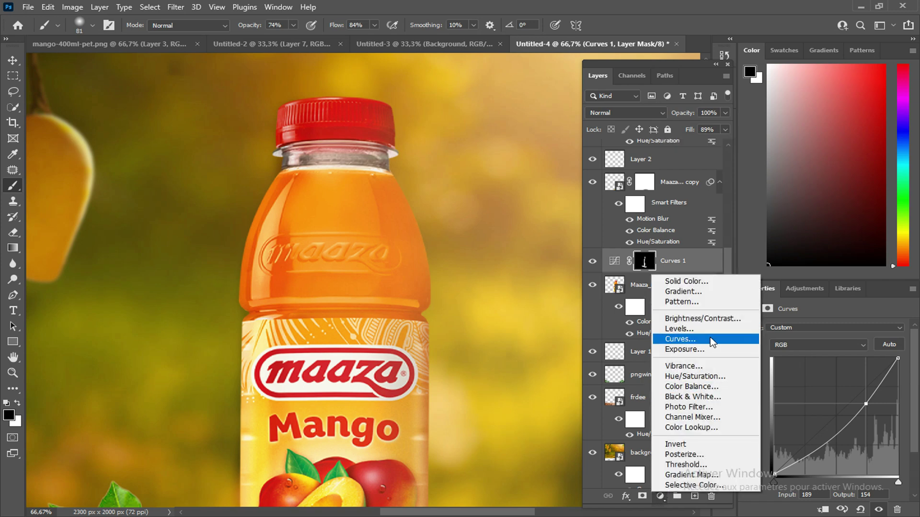
pyautogui.click(711, 342)
pyautogui.click(751, 344)
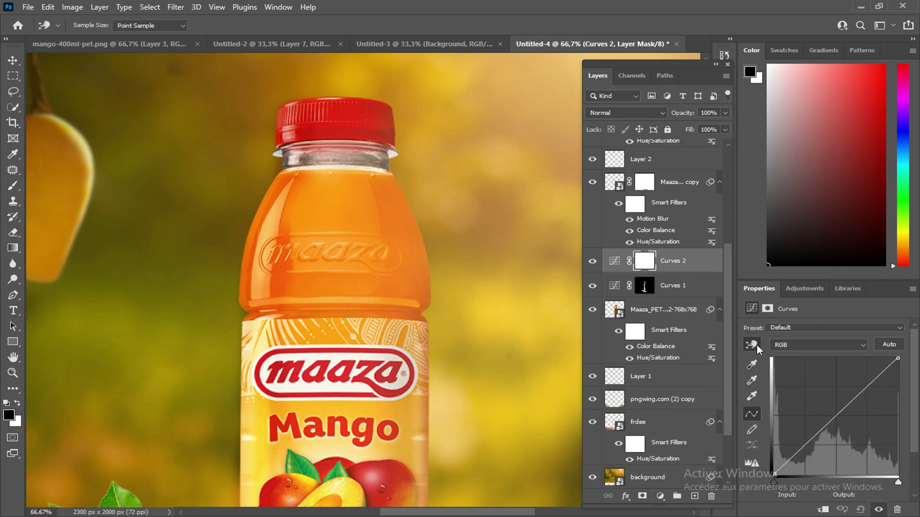
pyautogui.click(370, 208)
pyautogui.moveTo(370, 208); pyautogui.dragTo(370, 188)
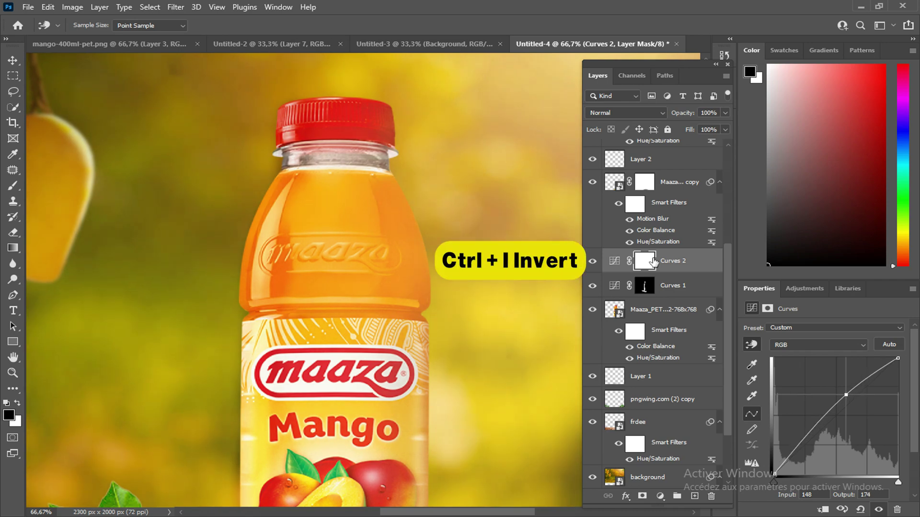
pyautogui.hotkey('ctrl', 'i')
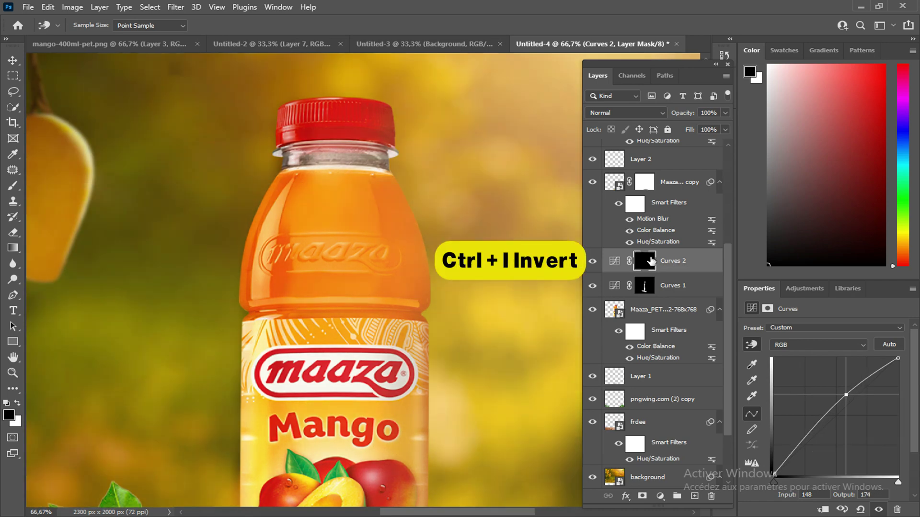
# Step: Paint white on the brightening Curves mask along the bottle's right side with a soft 81 px brush at 100% flow
pyautogui.rightClick(13, 185)
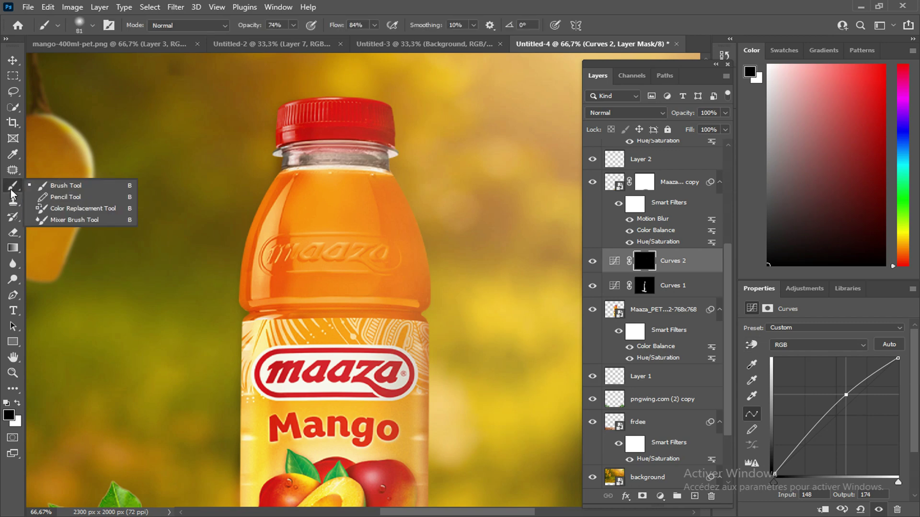
pyautogui.click(63, 187)
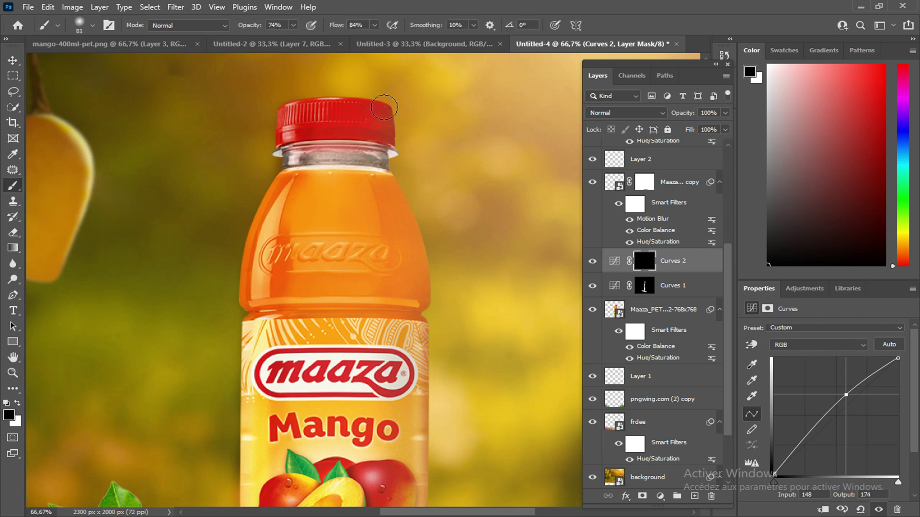
pyautogui.click(18, 403)
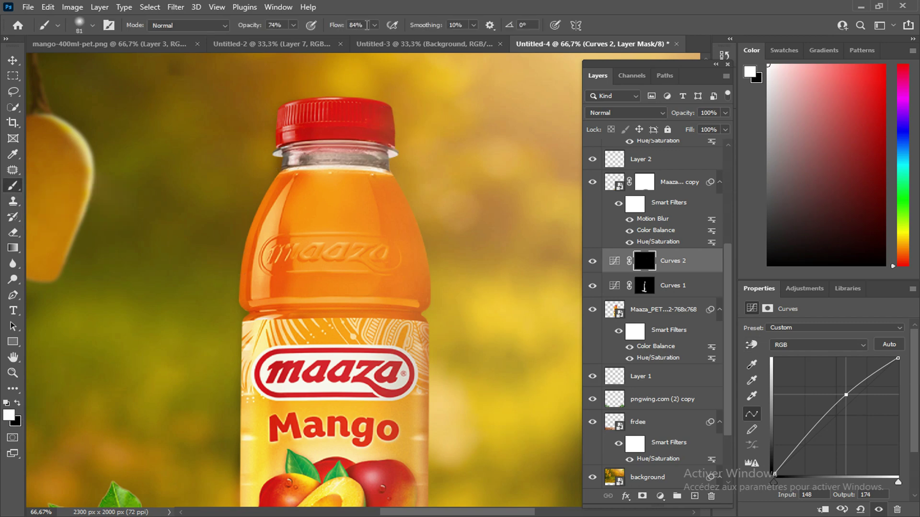
pyautogui.click(375, 24)
pyautogui.moveTo(383, 43); pyautogui.dragTo(397, 44)
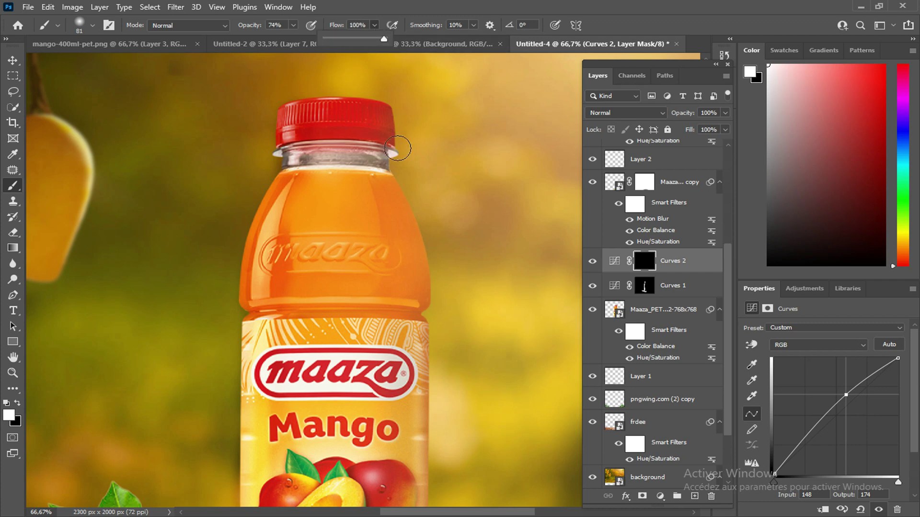
pyautogui.moveTo(389, 201)
pyautogui.mouseDown()
pyautogui.moveTo(417, 340)
pyautogui.moveTo(419, 473)
pyautogui.mouseUp()
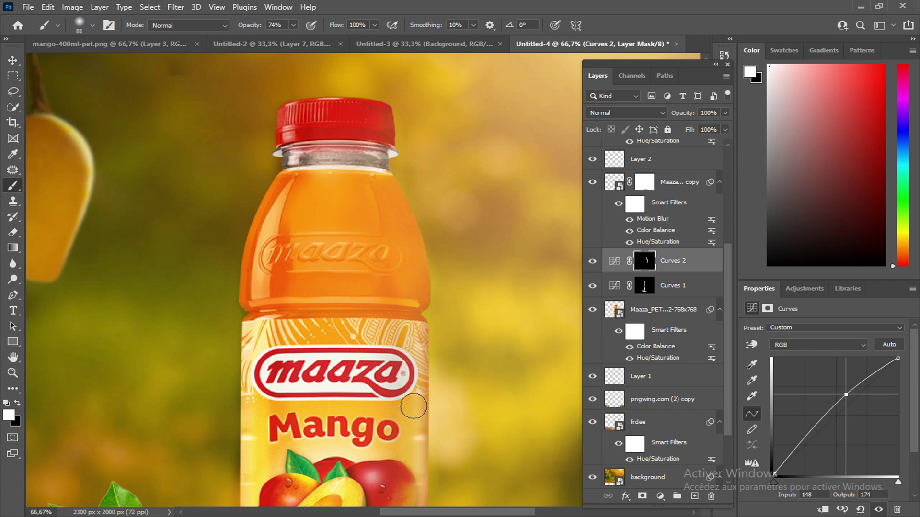
pyautogui.scroll(-5, 416, 343)
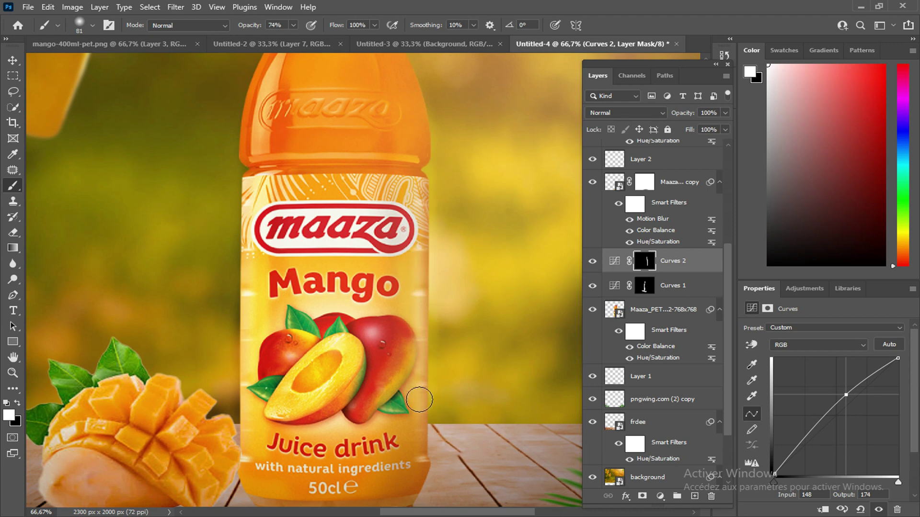
pyautogui.scroll(3, 487, 332)
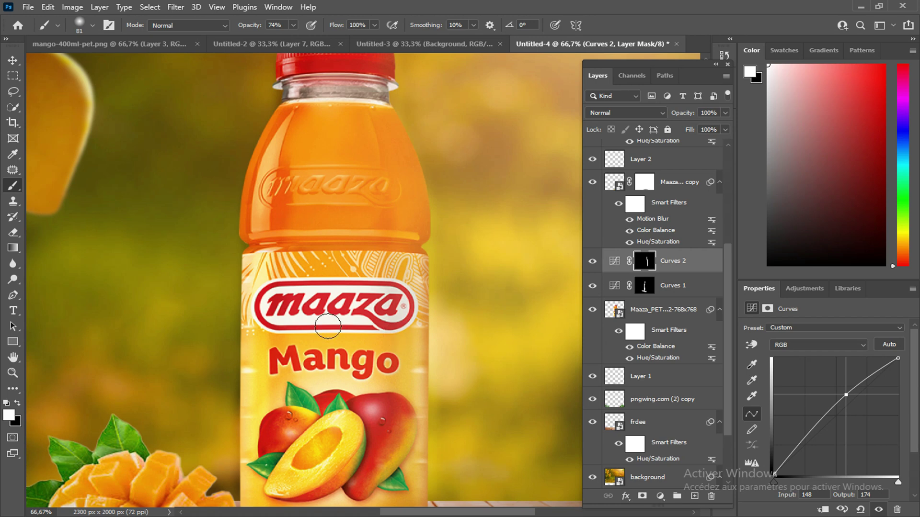
# Step: Compare the whole bottle with and without the brightening Curves 2 layer
pyautogui.hotkey('ctrl', '-')
pyautogui.hotkey('ctrl', '-')
pyautogui.scroll(-1, 328, 326)
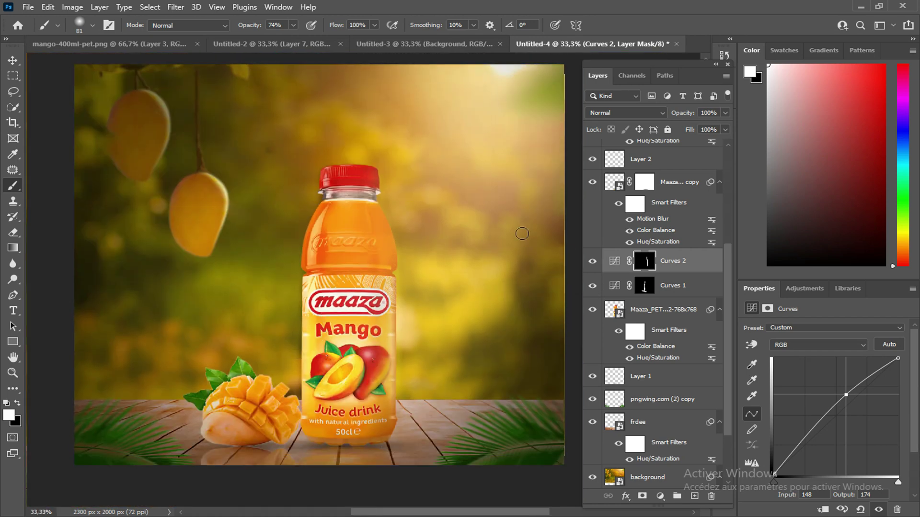
pyautogui.click(593, 262)
pyautogui.click(592, 261)
pyautogui.click(593, 261)
pyautogui.click(593, 262)
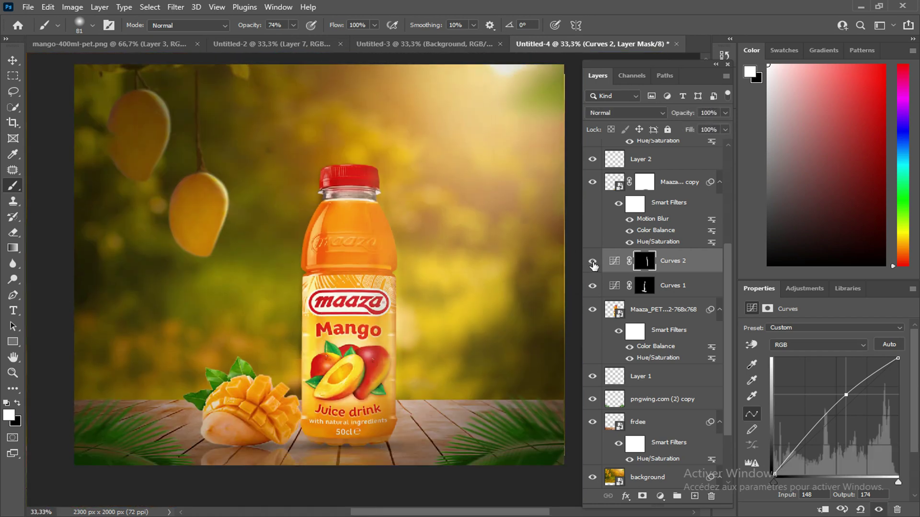
pyautogui.click(592, 262)
pyautogui.click(593, 261)
# Step: Duplicate the brightening Curves 2 layer and lower the copy's fill to 51%
pyautogui.moveTo(708, 268); pyautogui.dragTo(694, 496)
pyautogui.click(725, 113)
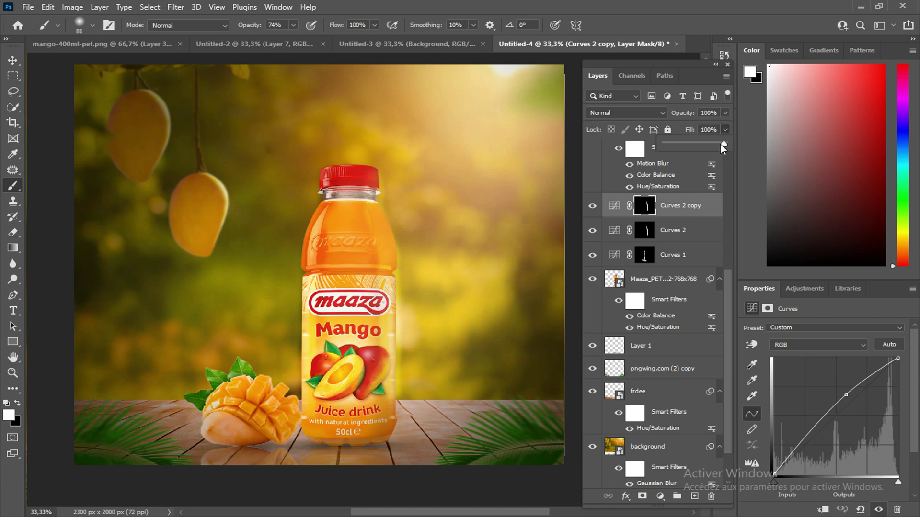
pyautogui.moveTo(721, 144); pyautogui.dragTo(691, 145)
pyautogui.scroll(-1, 529, 339)
pyautogui.scroll(2, 529, 339)
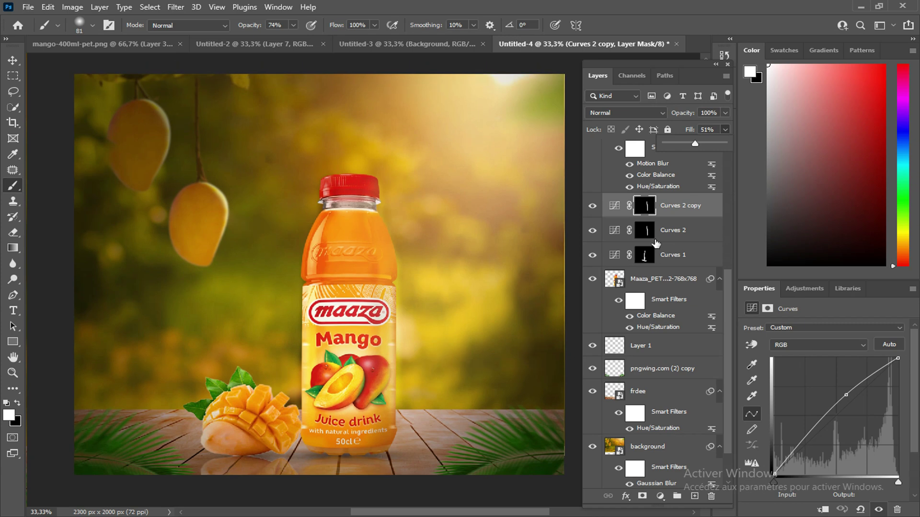
# Step: Add a new empty layer directly above the Maaza bottle layer, below the Curves adjustments
pyautogui.click(13, 59)
pyautogui.click(603, 252)
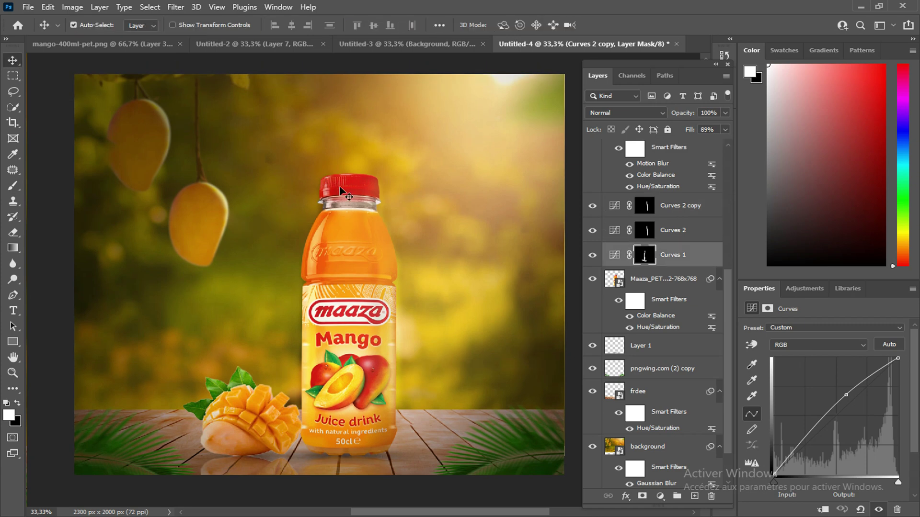
pyautogui.click(676, 287)
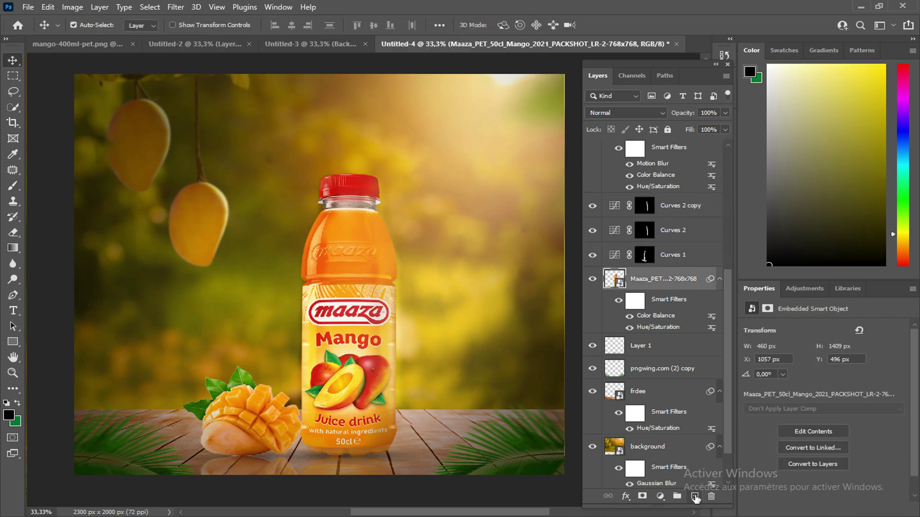
pyautogui.click(695, 496)
# Step: Set the foreground color to yellow f8d42c and paint one soft brush dab on the right side of the bottle cap
pyautogui.click(13, 186)
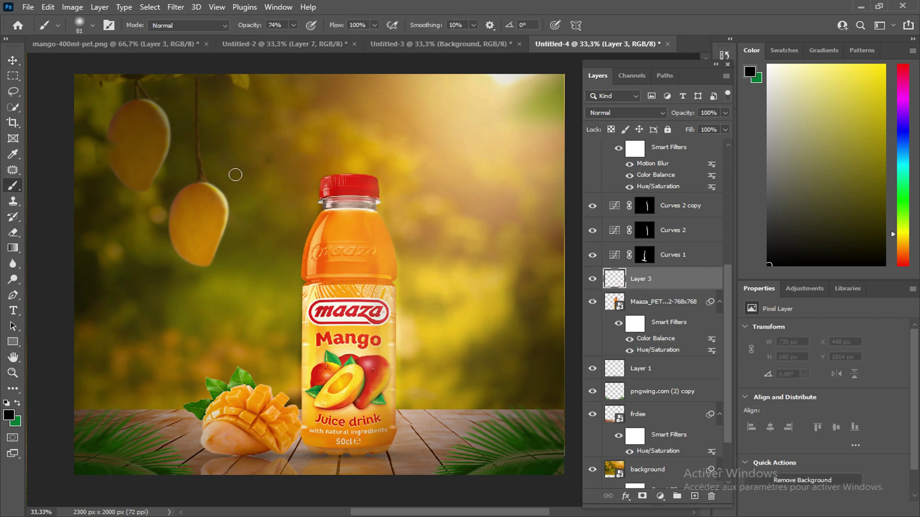
pyautogui.click(9, 418)
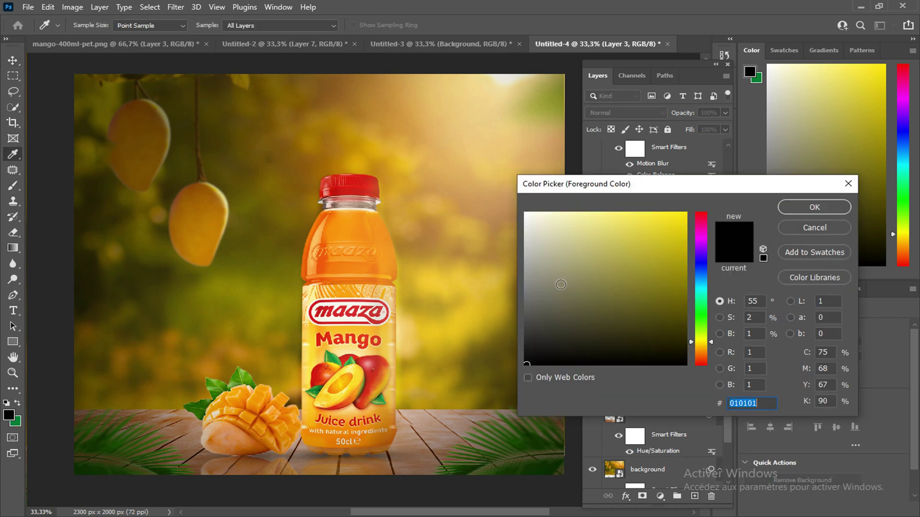
pyautogui.moveTo(691, 342); pyautogui.dragTo(691, 344)
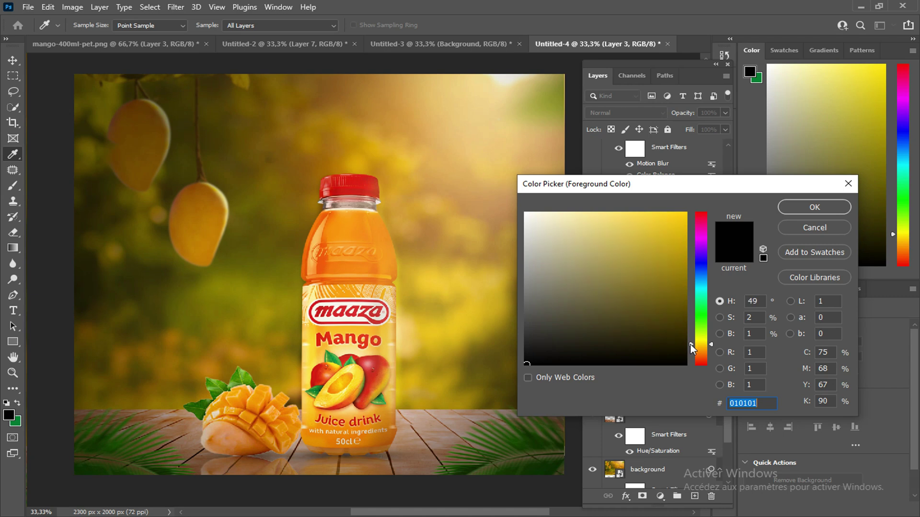
pyautogui.click(644, 217)
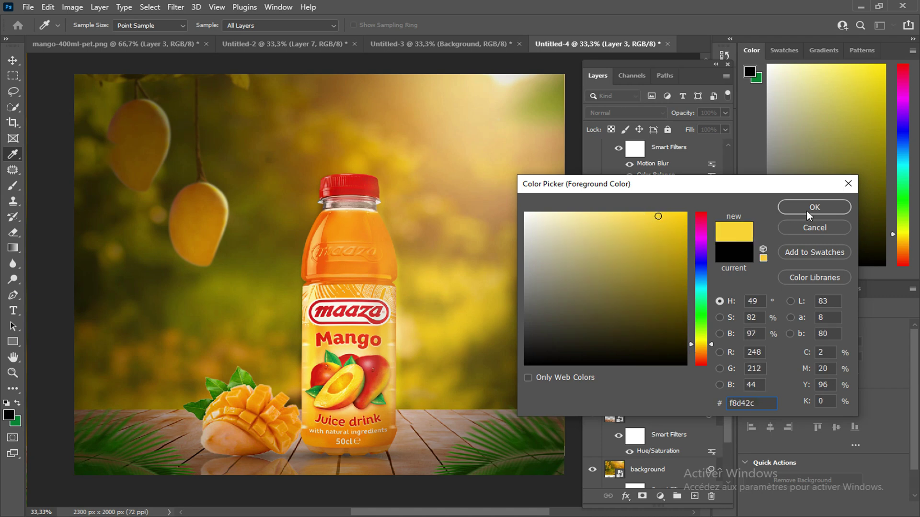
pyautogui.click(806, 210)
pyautogui.click(367, 192)
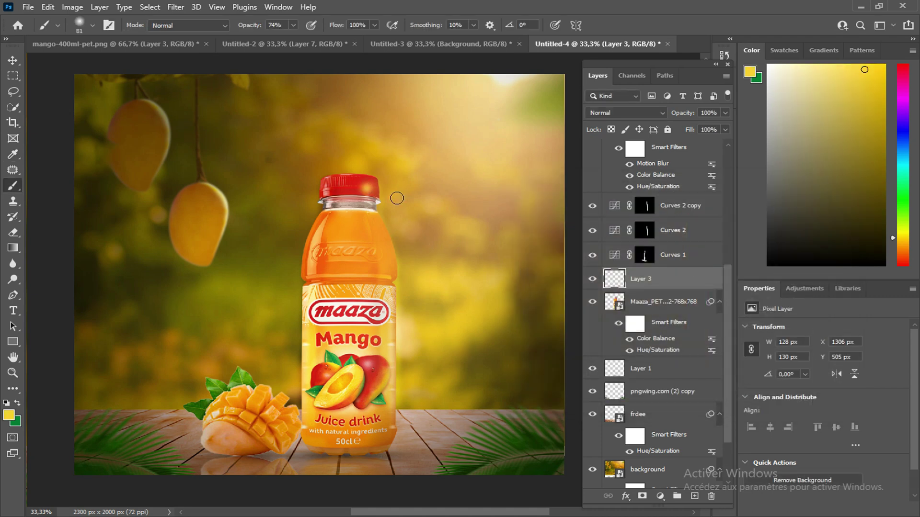
# Step: Enlarge the yellow dab on the cap with Free Transform and apply the change
pyautogui.hotkey('ctrl', 't')
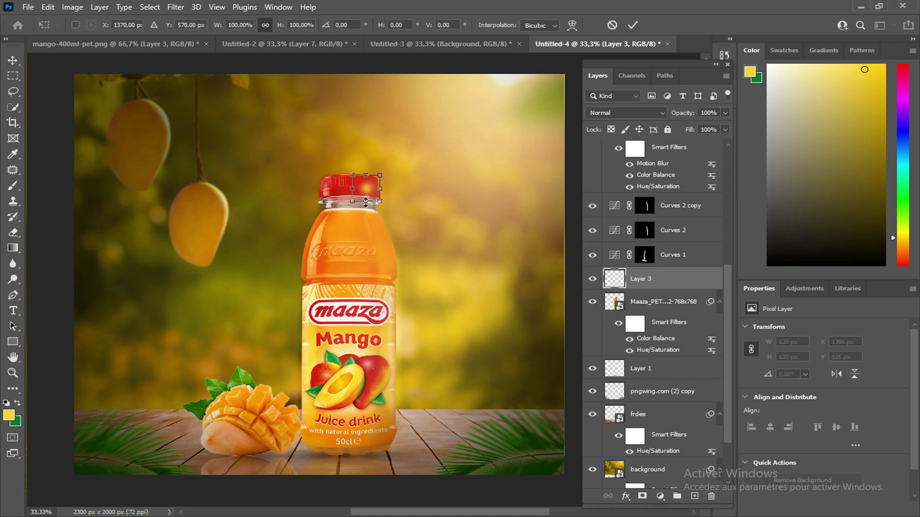
pyautogui.moveTo(366, 201); pyautogui.dragTo(401, 205)
pyautogui.click(634, 26)
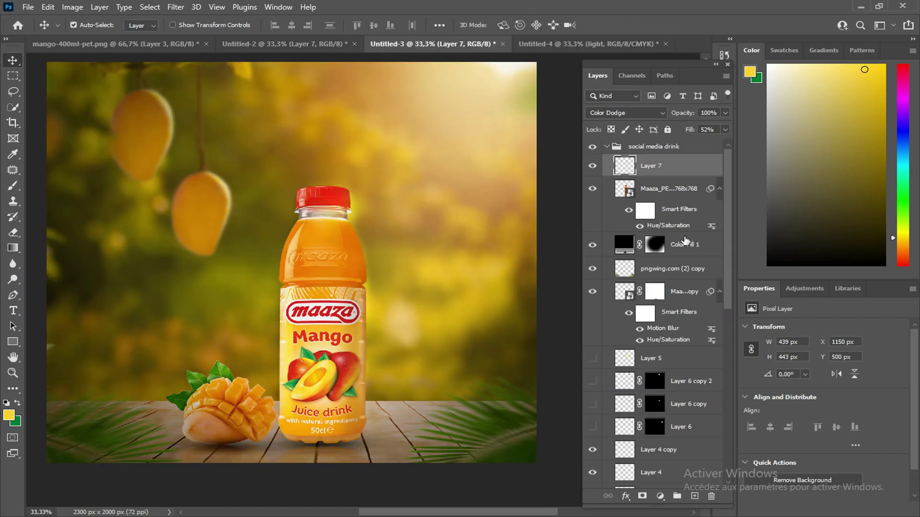
# Step: In Untitled-3, duplicate the Color Dodge glow Layer 7, move the copy down to the bottle's right edge above the label, and set its fill to 47%
pyautogui.scroll(-1, 622, 222)
pyautogui.moveTo(338, 218); pyautogui.dragTo(338, 218)
pyautogui.moveTo(720, 171); pyautogui.dragTo(694, 496)
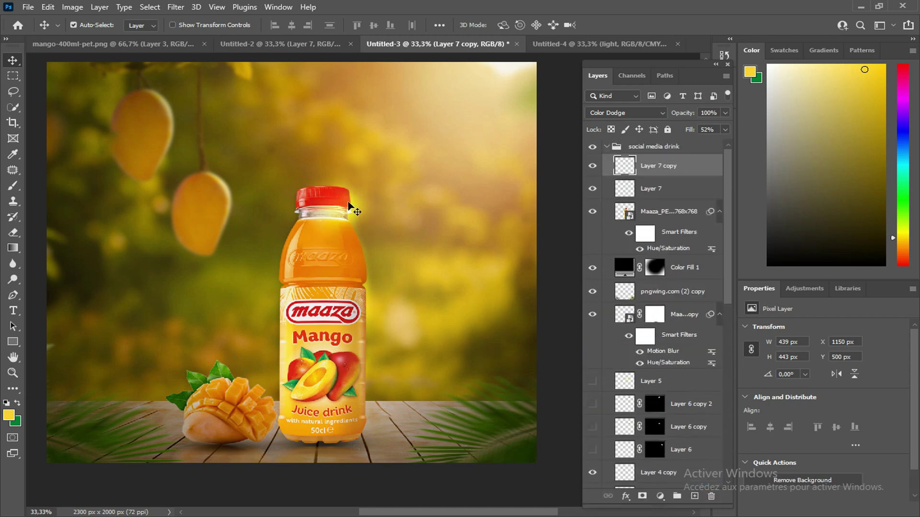
pyautogui.moveTo(345, 202); pyautogui.dragTo(359, 291)
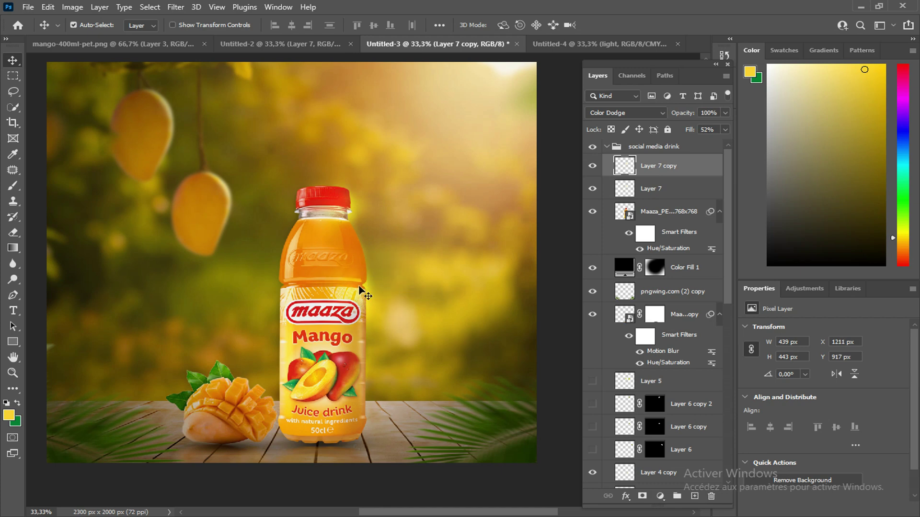
pyautogui.click(725, 129)
pyautogui.moveTo(697, 143); pyautogui.dragTo(693, 143)
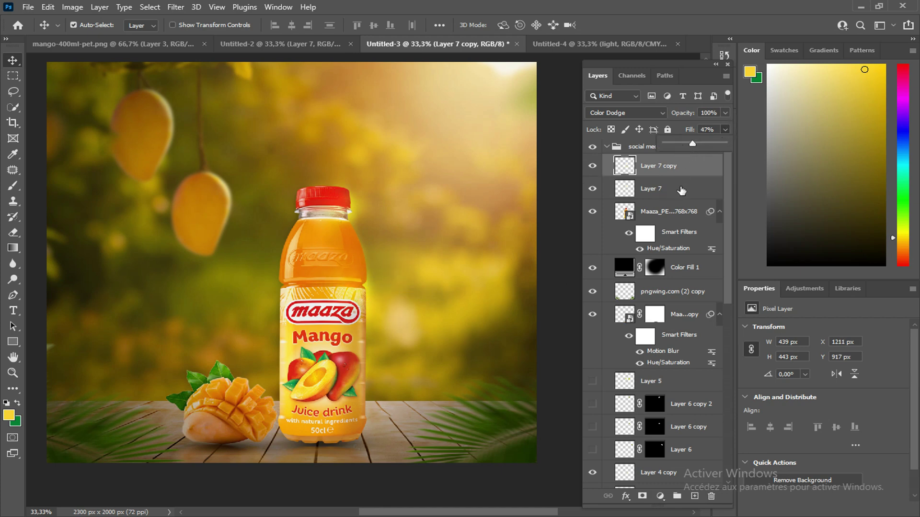
# Step: Try merging Layer 7 and its copy into one layer, compare the bottle with and without it, and undo the merge
pyautogui.keyDown('shift'); pyautogui.click(681, 189); pyautogui.keyUp('shift')
pyautogui.hotkey('ctrl', 'e')
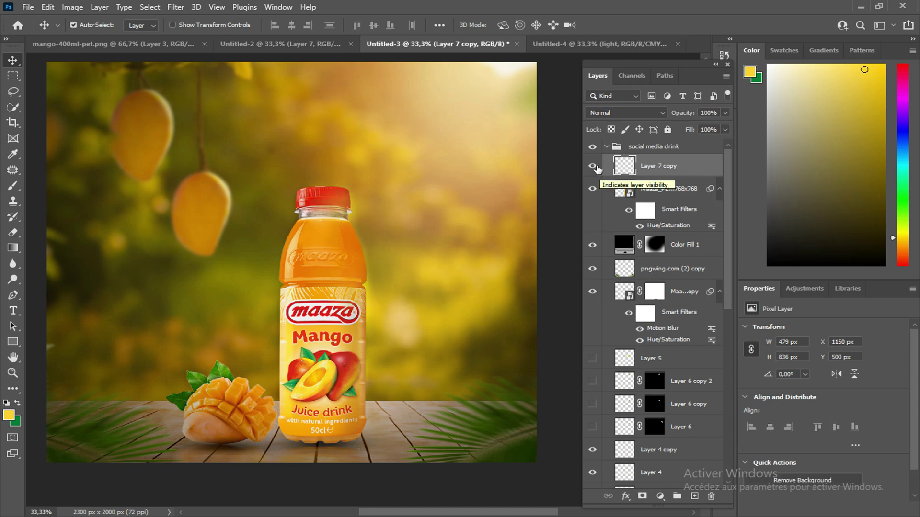
pyautogui.click(595, 167)
pyautogui.click(595, 166)
pyautogui.click(595, 167)
pyautogui.click(595, 167)
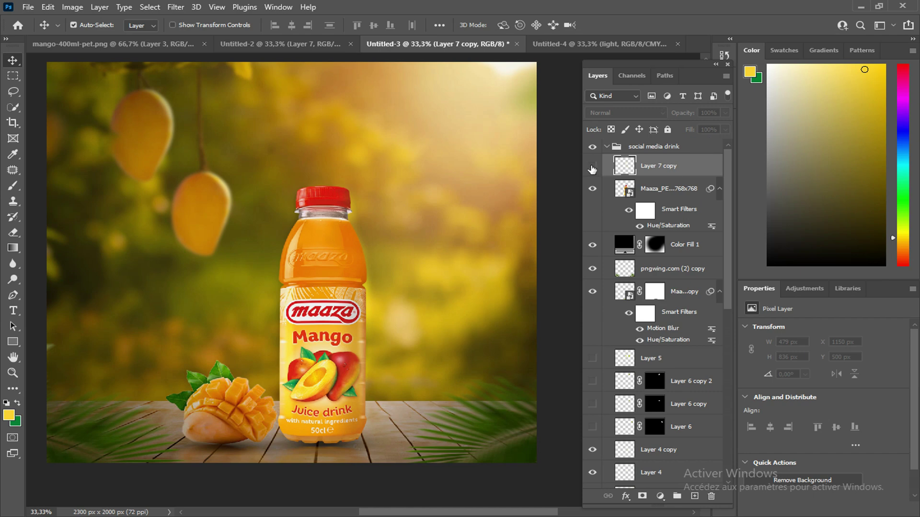
pyautogui.hotkey('ctrl', 'z')
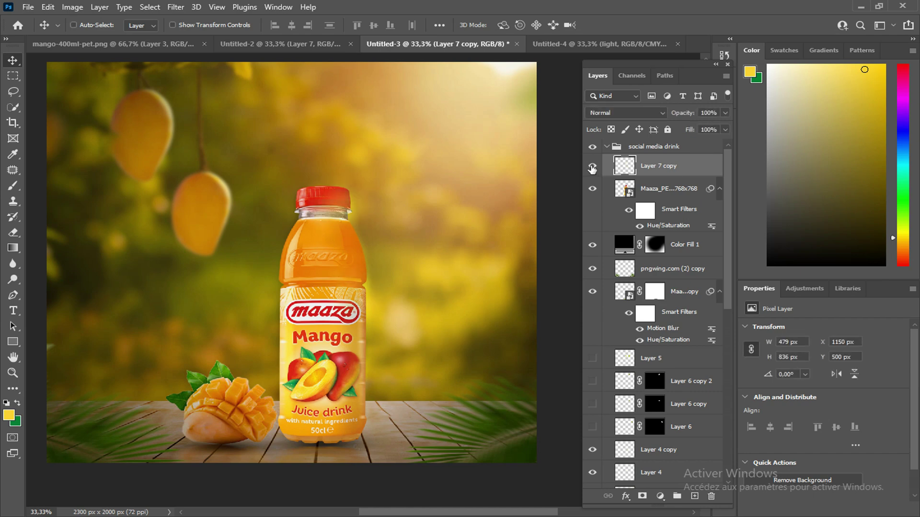
# Step: Set Layer 7 copy's fill to 49% and reposition the Layer 7 glow against the right edge of the cap
pyautogui.click(725, 130)
pyautogui.moveTo(683, 146); pyautogui.dragTo(694, 147)
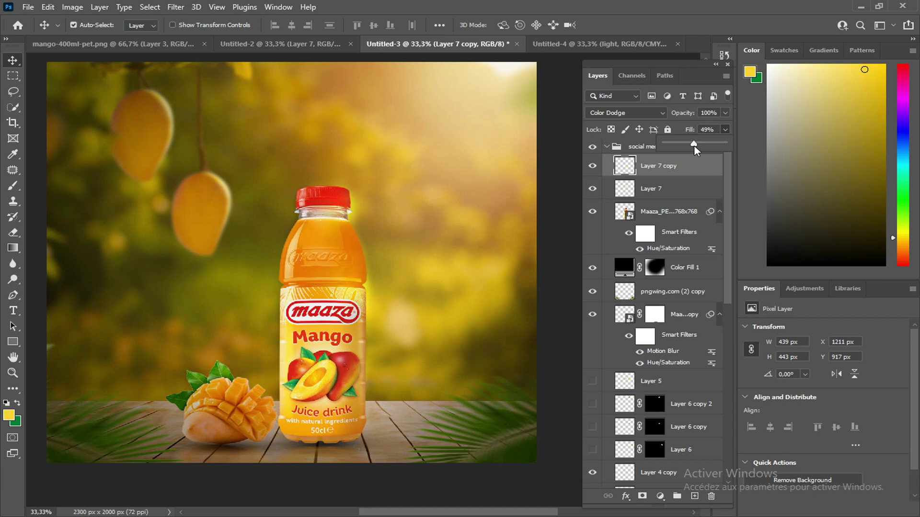
pyautogui.click(364, 228)
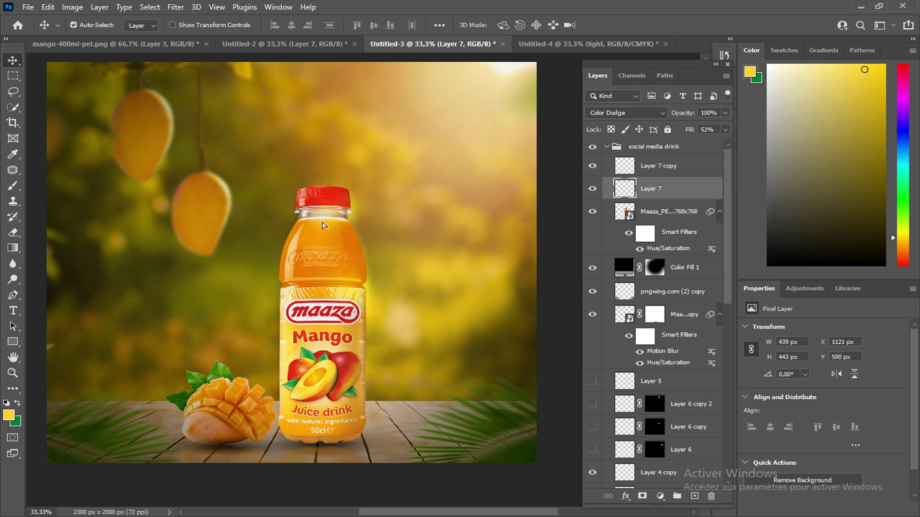
pyautogui.moveTo(328, 215); pyautogui.dragTo(333, 211)
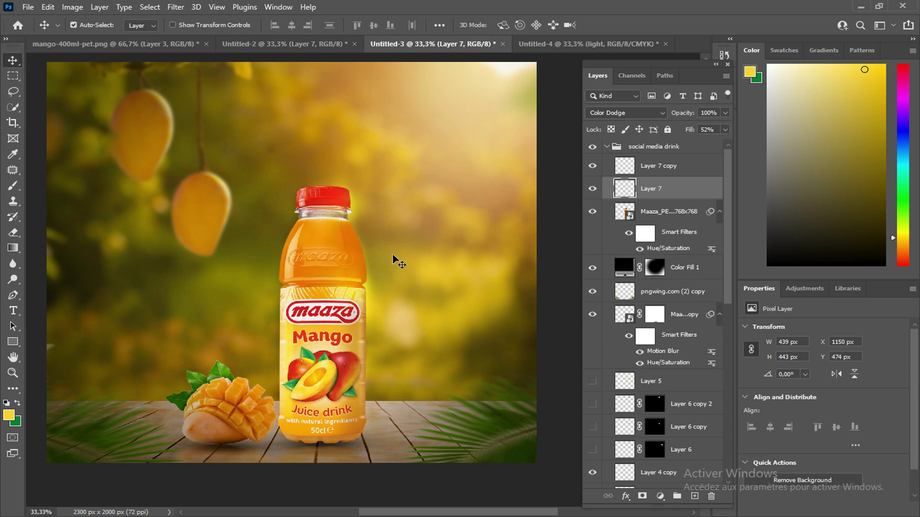
# Step: Add a layer mask to Layer 7 and paint black at 72% flow over the glow just right of the cap
pyautogui.click(642, 496)
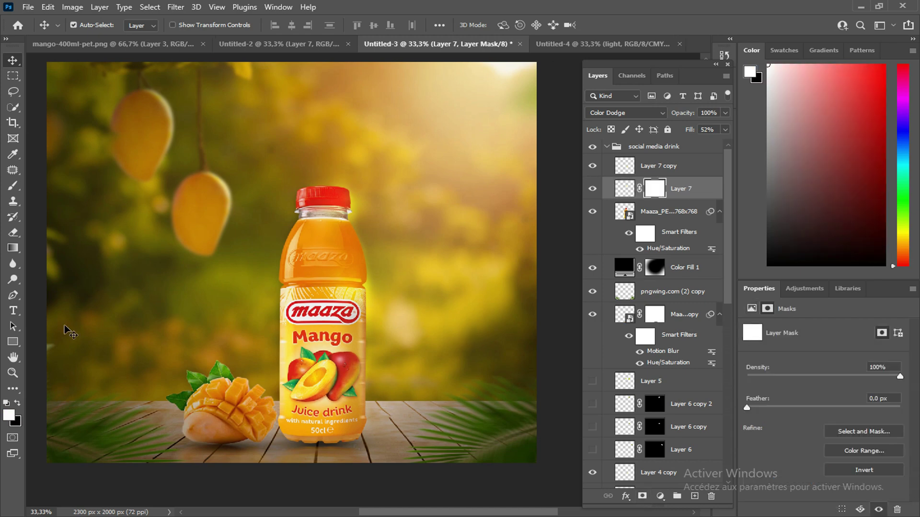
pyautogui.click(18, 403)
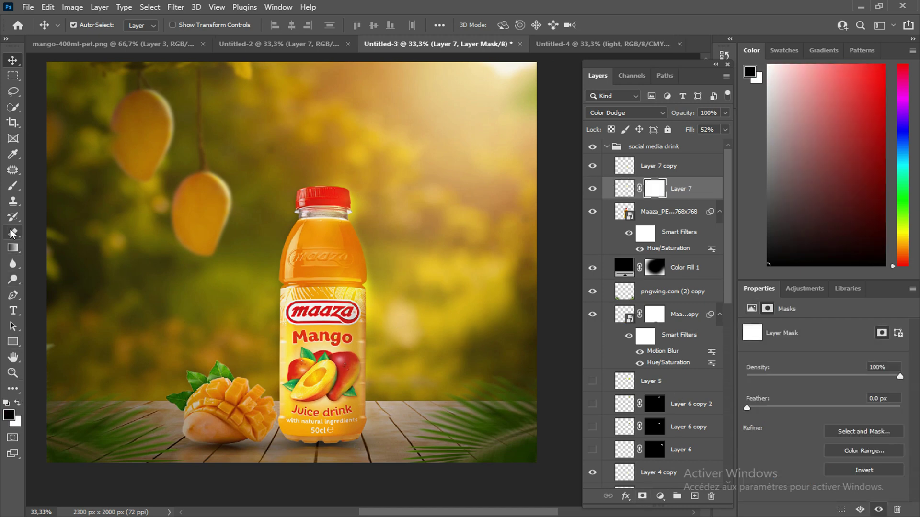
pyautogui.moveTo(13, 185); pyautogui.dragTo(54, 186)
pyautogui.click(54, 186)
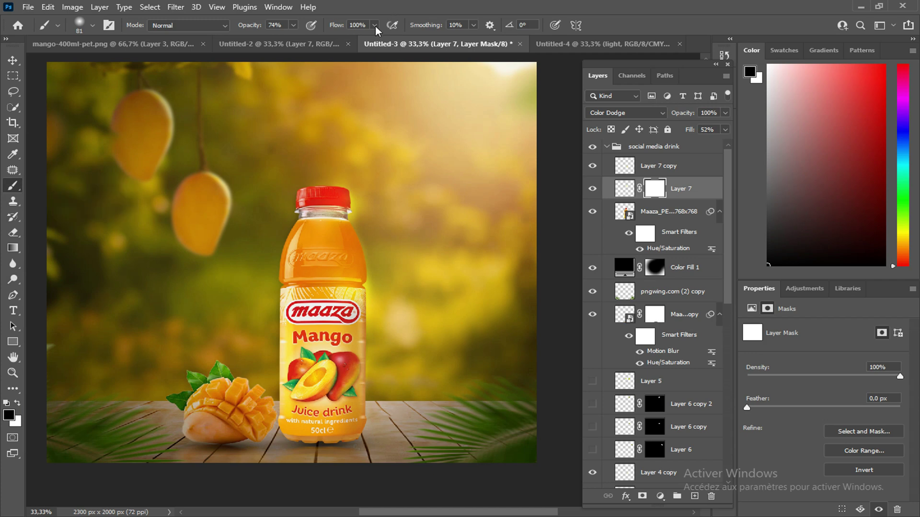
pyautogui.moveTo(375, 26); pyautogui.dragTo(359, 61)
pyautogui.moveTo(358, 205); pyautogui.dragTo(355, 192)
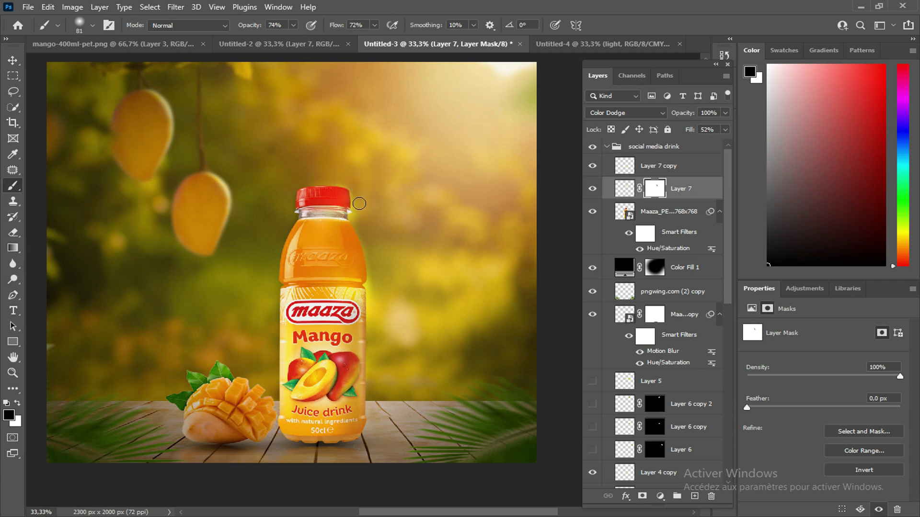
# Step: Compare the cap with and without the Layer 7 glow and raise that layer's fill to 71%
pyautogui.click(593, 188)
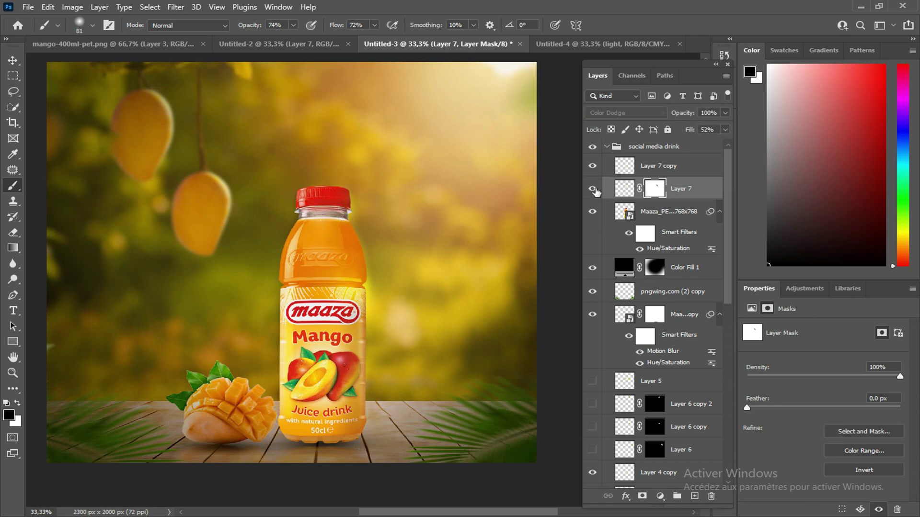
pyautogui.click(593, 189)
pyautogui.click(593, 189)
pyautogui.click(593, 188)
pyautogui.click(725, 129)
pyautogui.moveTo(695, 143)
pyautogui.mouseDown()
pyautogui.moveTo(727, 144)
pyautogui.moveTo(712, 145)
pyautogui.mouseUp()
pyautogui.press('v')
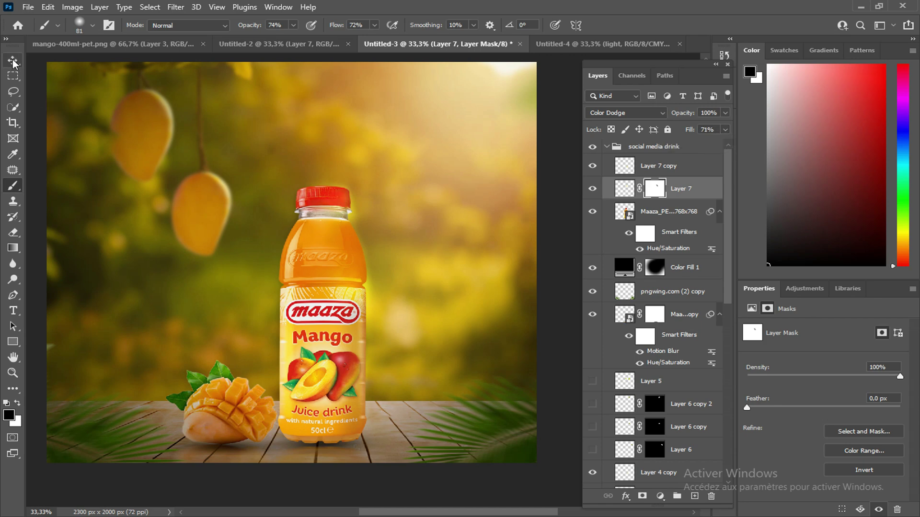
# Step: Nudge the Layer 7 glow slightly up and to the right beside the cap, and select the Color Fill 1 layer
pyautogui.moveTo(335, 210)
pyautogui.mouseDown()
pyautogui.moveTo(384, 211)
pyautogui.moveTo(339, 205)
pyautogui.mouseUp()
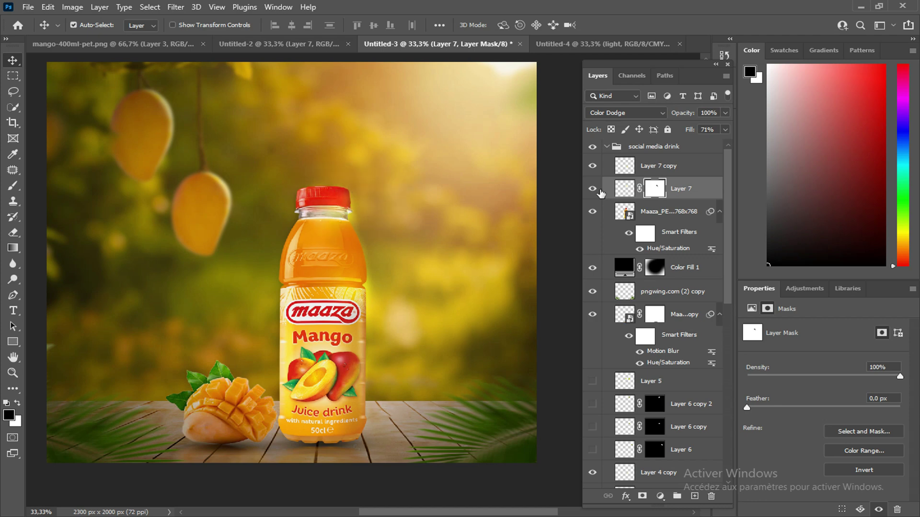
pyautogui.scroll(-2, 476, 353)
pyautogui.scroll(3, 475, 353)
pyautogui.scroll(-1, 476, 353)
pyautogui.scroll(1, 475, 353)
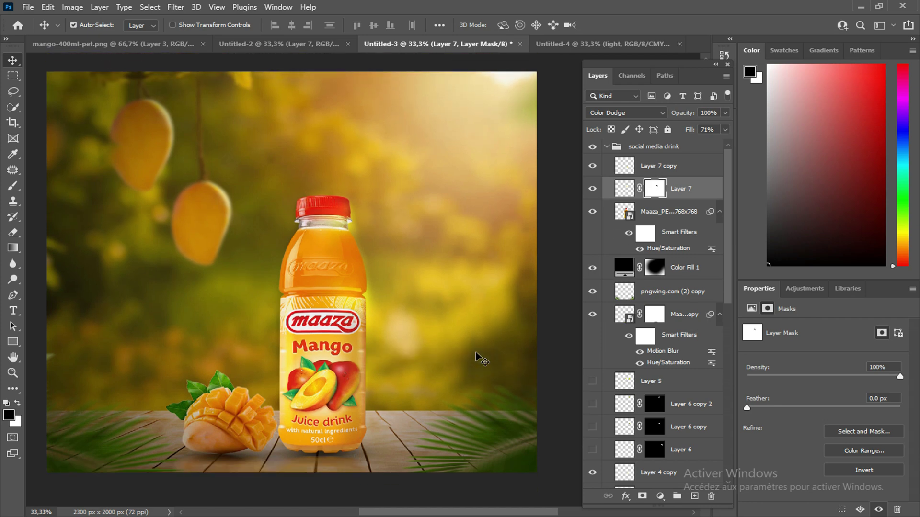
pyautogui.click(710, 271)
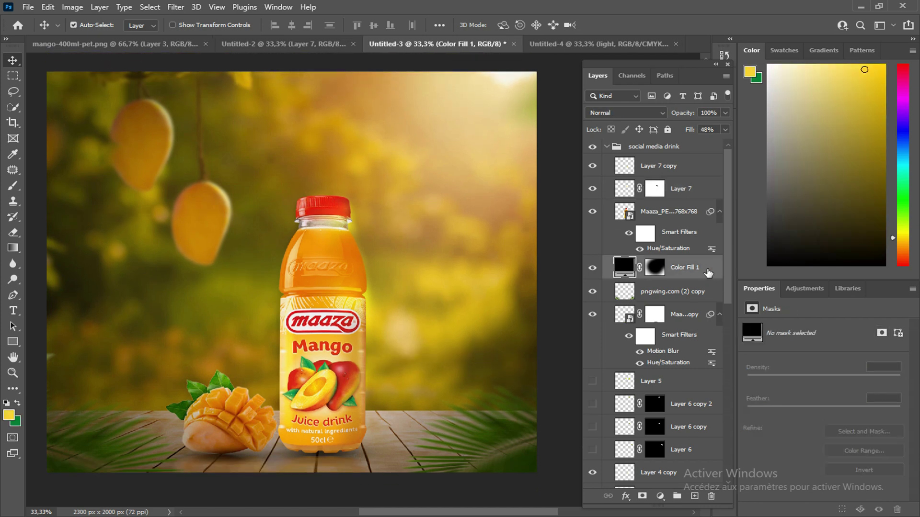
pyautogui.click(661, 497)
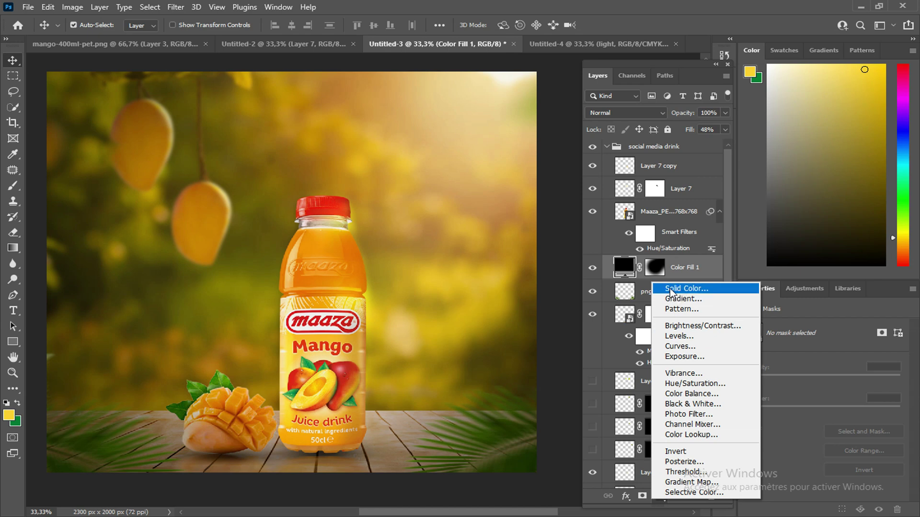
pyautogui.click(684, 289)
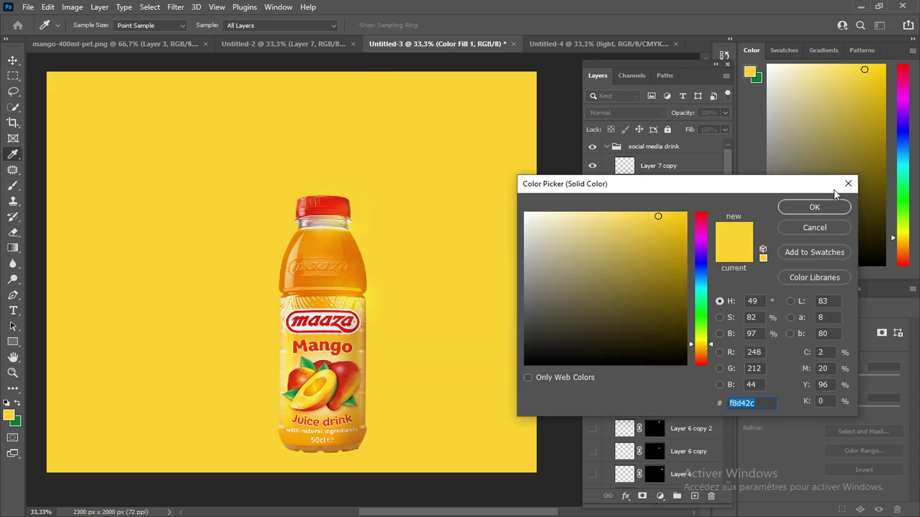
pyautogui.click(849, 184)
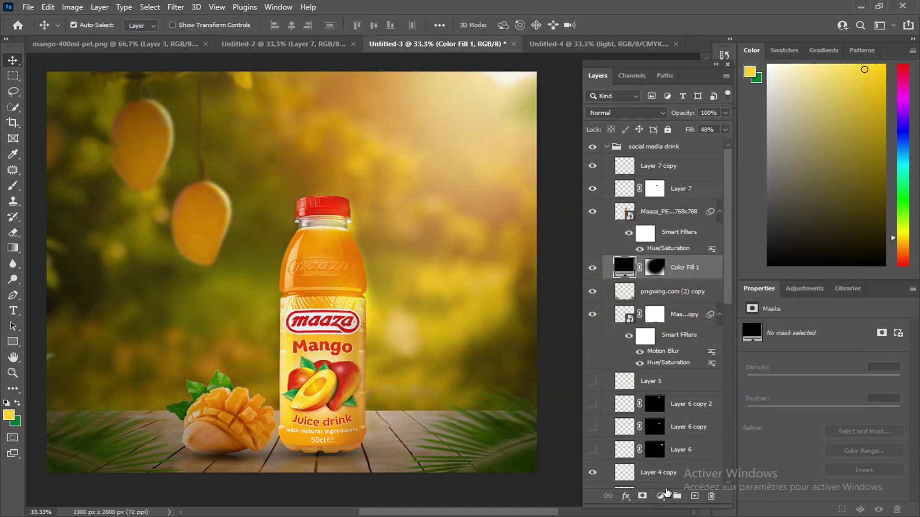
# Step: Add a Color Lookup adjustment above Color Fill 1 using the LOG_LPP Tetrachrome 400_FC.cube 3D LUT
pyautogui.click(662, 495)
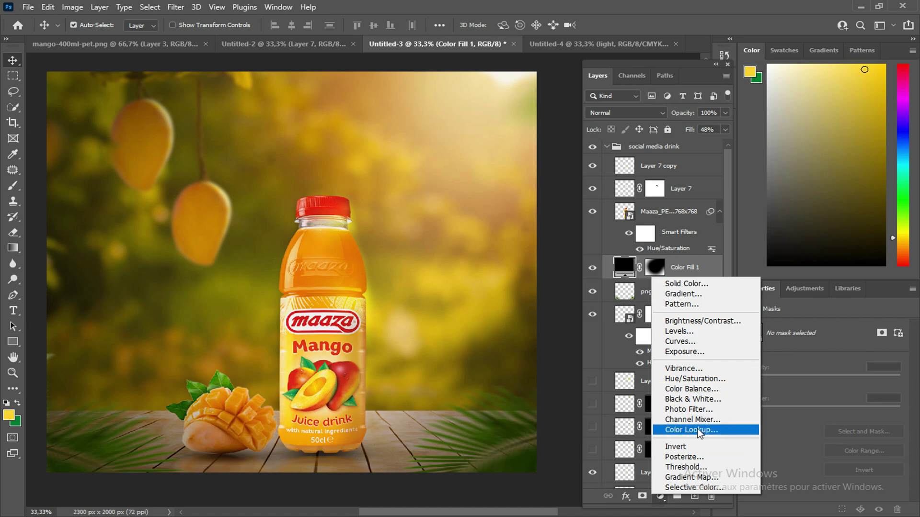
pyautogui.click(698, 432)
pyautogui.click(838, 330)
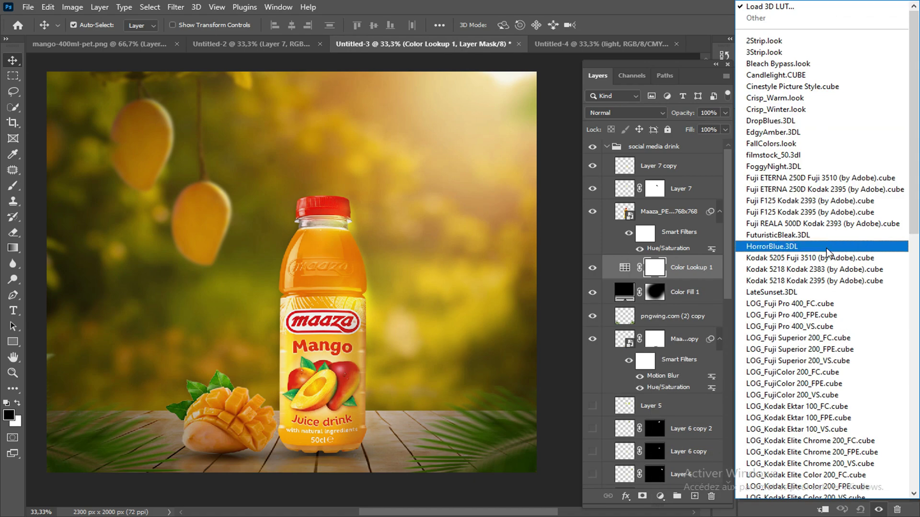
pyautogui.scroll(-15, 824, 180)
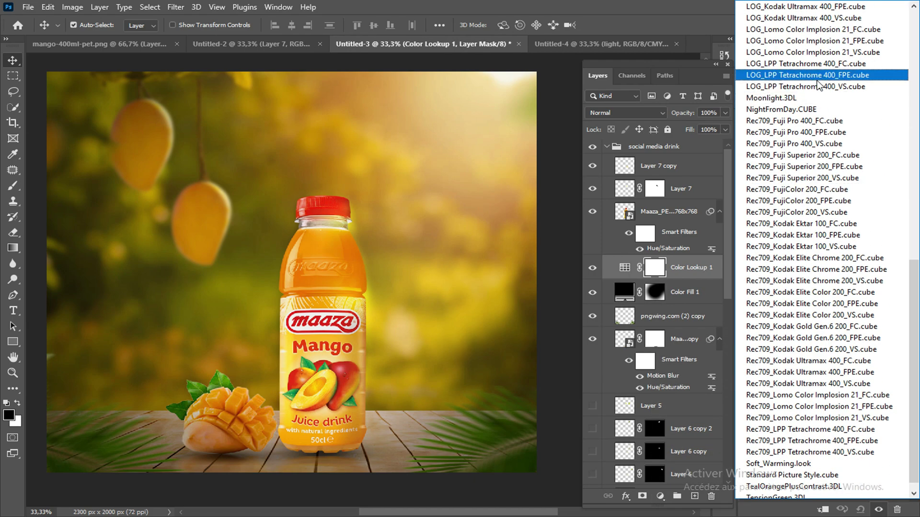
pyautogui.click(820, 63)
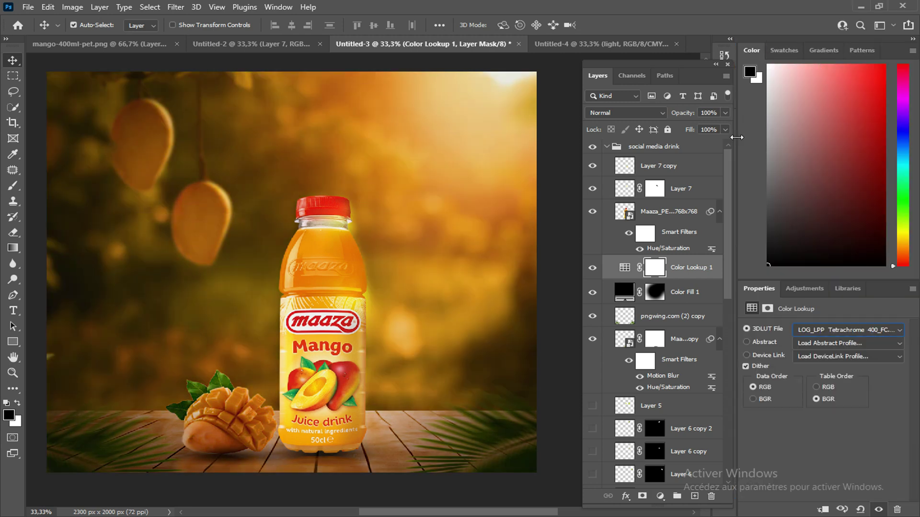
# Step: Lower the Color Lookup adjustment's fill to a faint tint and compare the scene with and without it
pyautogui.click(725, 129)
pyautogui.moveTo(727, 142); pyautogui.dragTo(683, 142)
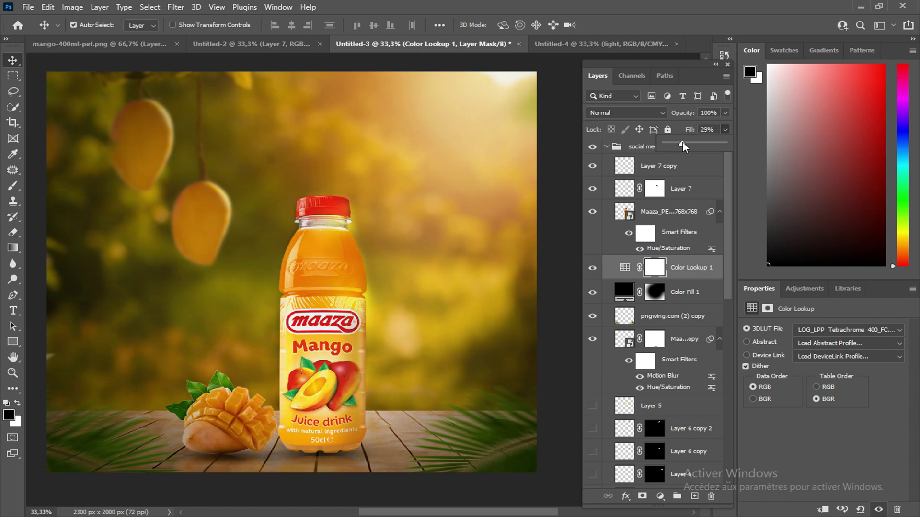
pyautogui.moveTo(673, 143); pyautogui.dragTo(673, 143)
pyautogui.click(674, 167)
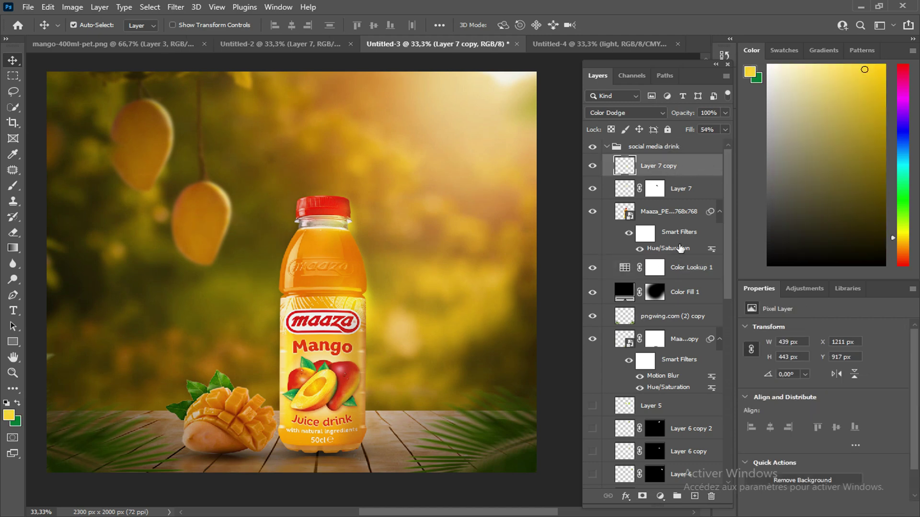
pyautogui.click(593, 269)
pyautogui.click(691, 272)
# Step: Add a new layer above Layer 7 copy and fill it with the merged scene using Apply Image
pyautogui.click(688, 167)
pyautogui.click(694, 496)
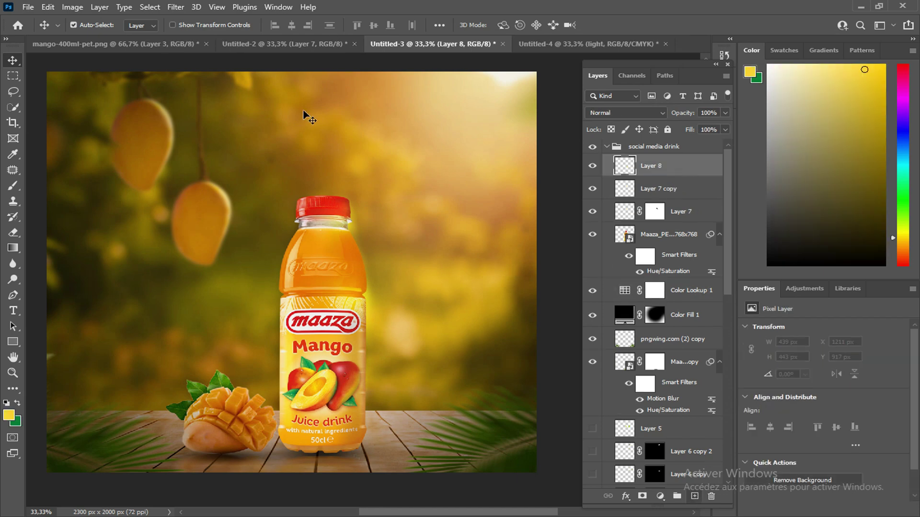
pyautogui.click(72, 6)
pyautogui.click(125, 183)
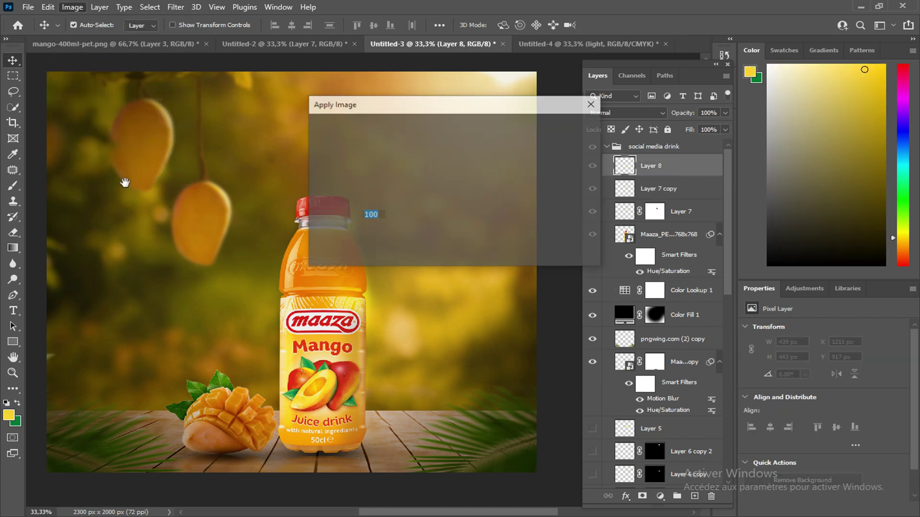
pyautogui.click(567, 134)
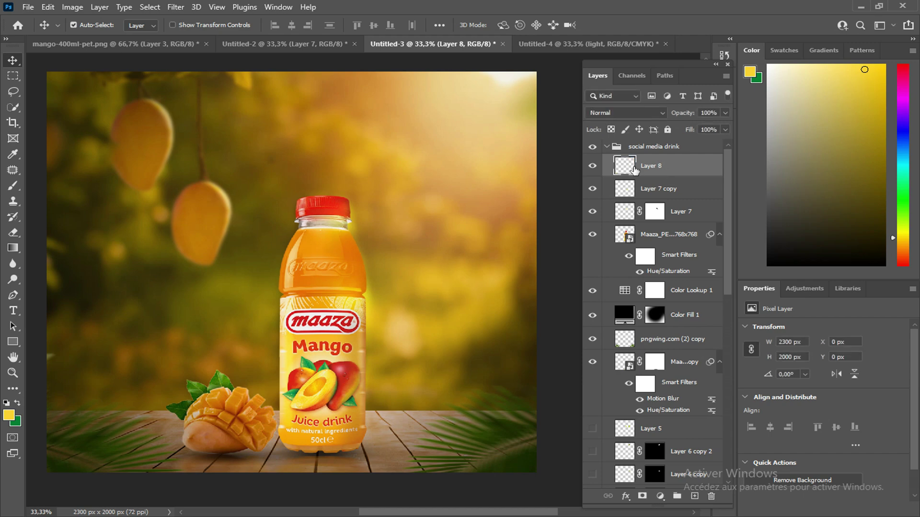
pyautogui.click(593, 166)
pyautogui.click(592, 167)
# Step: Run the Camera Raw filter on Layer 8, inspect the bottle closely, and set Exposure +0.10, Contrast +5, Highlights -8 and Shadows +6
pyautogui.click(175, 7)
pyautogui.click(206, 96)
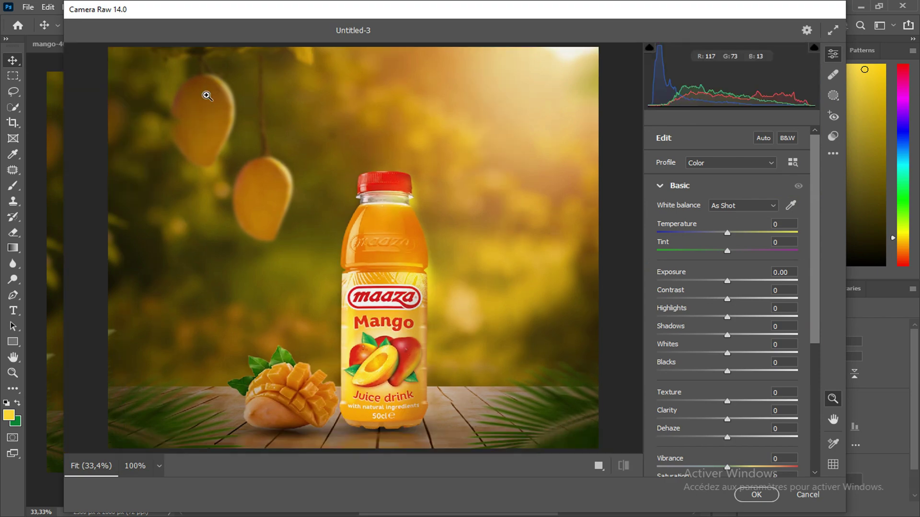
pyautogui.click(425, 260)
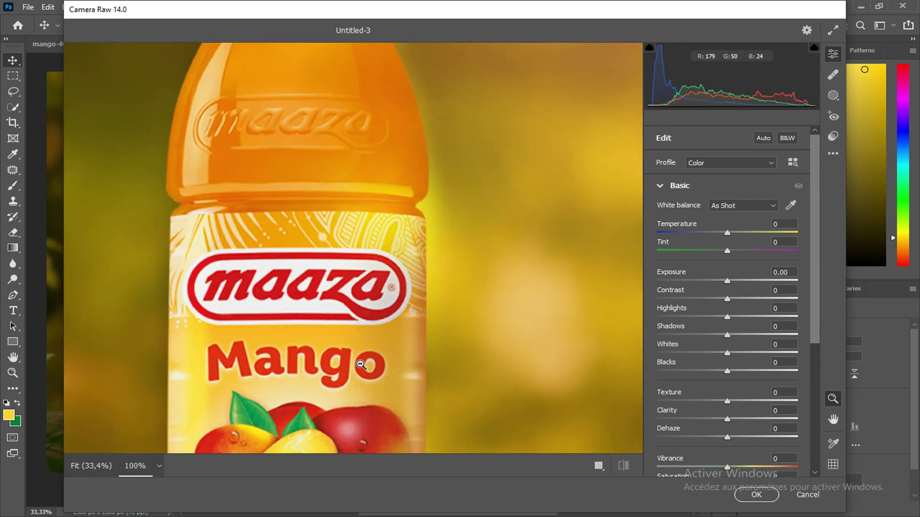
pyautogui.scroll(-5, 361, 365)
pyautogui.scroll(10, 359, 366)
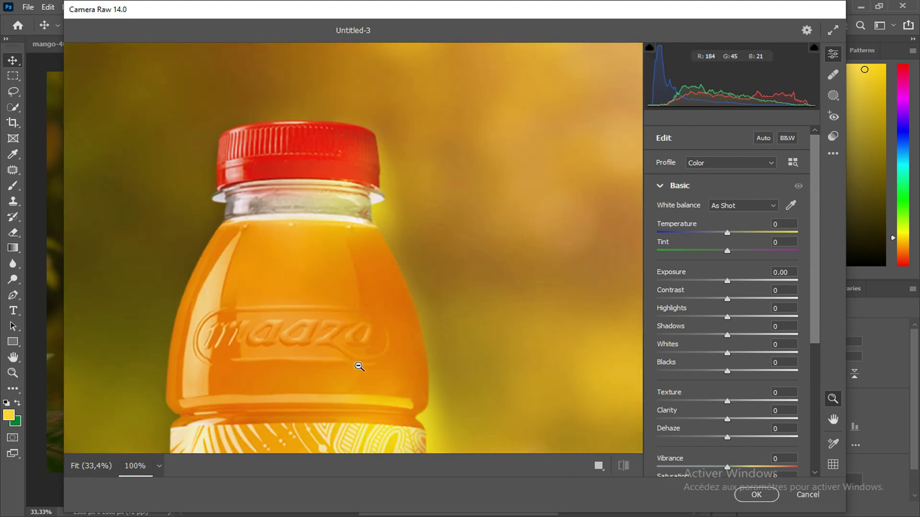
pyautogui.scroll(3, 359, 366)
pyautogui.click(357, 366)
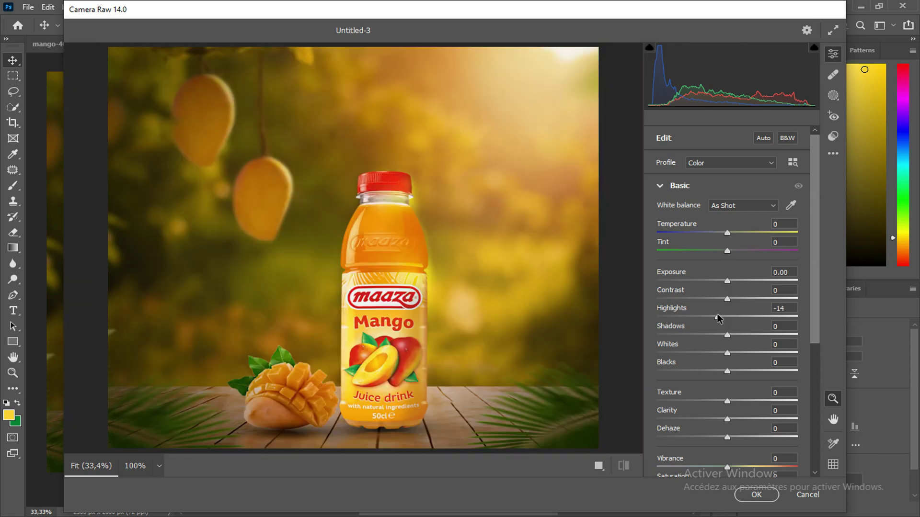
pyautogui.moveTo(718, 318); pyautogui.dragTo(731, 336)
pyautogui.moveTo(727, 298); pyautogui.dragTo(727, 282)
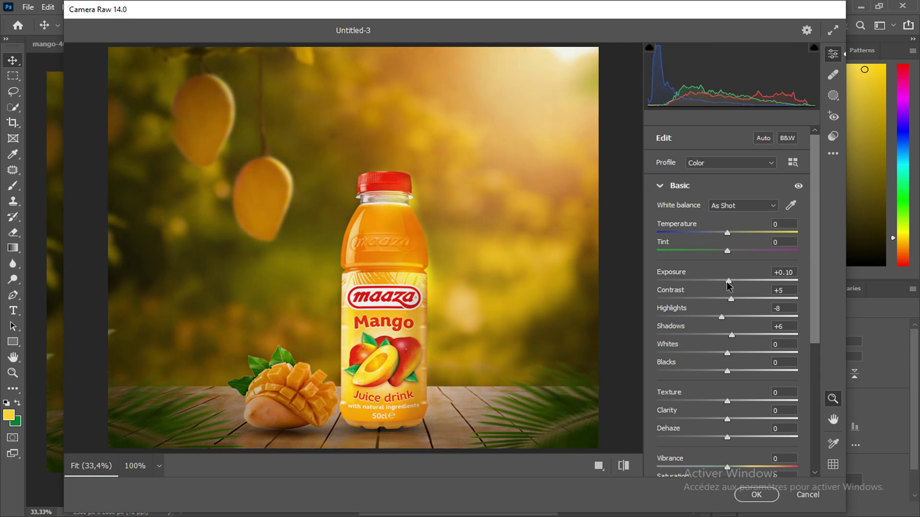
# Step: Set Whites +5, Blacks -3, Texture +17, Dehaze +4 and Vibrance +3, fine-tune Clarity, and apply the Camera Raw filter
pyautogui.scroll(-1, 738, 358)
pyautogui.moveTo(726, 356); pyautogui.dragTo(732, 336)
pyautogui.moveTo(731, 383); pyautogui.dragTo(731, 399)
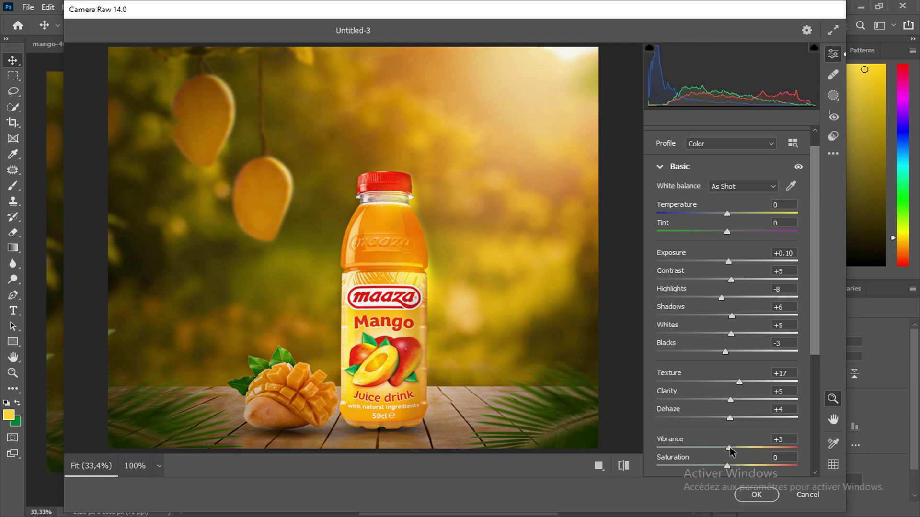
pyautogui.scroll(-2, 757, 435)
pyautogui.scroll(2, 757, 434)
pyautogui.scroll(-1, 756, 430)
pyautogui.scroll(1, 756, 430)
pyautogui.moveTo(735, 400); pyautogui.dragTo(733, 400)
pyautogui.click(754, 493)
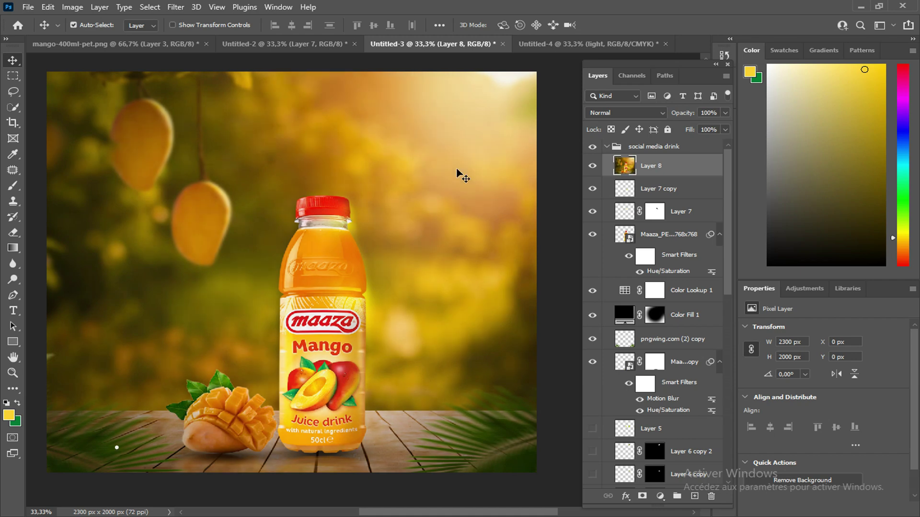
# Step: Compare the scene with and without Layer 8 and lower that layer's fill to 61%
pyautogui.click(593, 167)
pyautogui.click(593, 167)
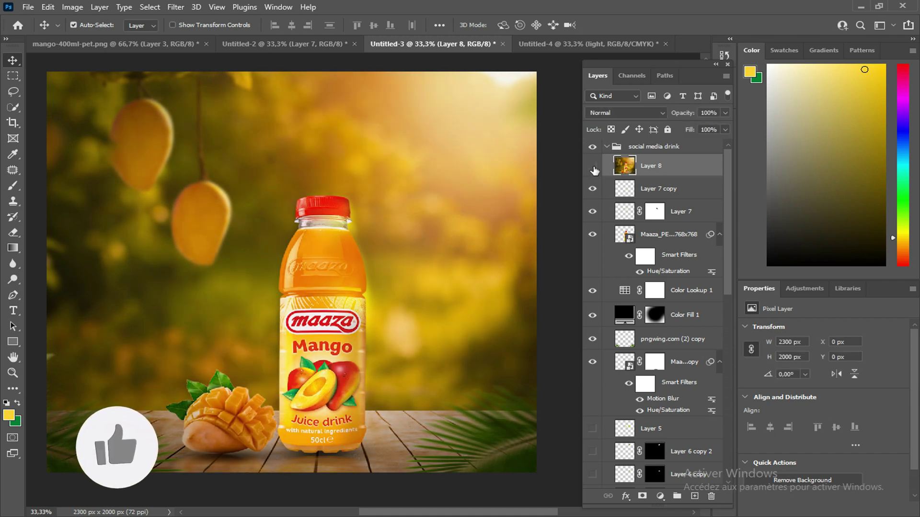
pyautogui.click(593, 168)
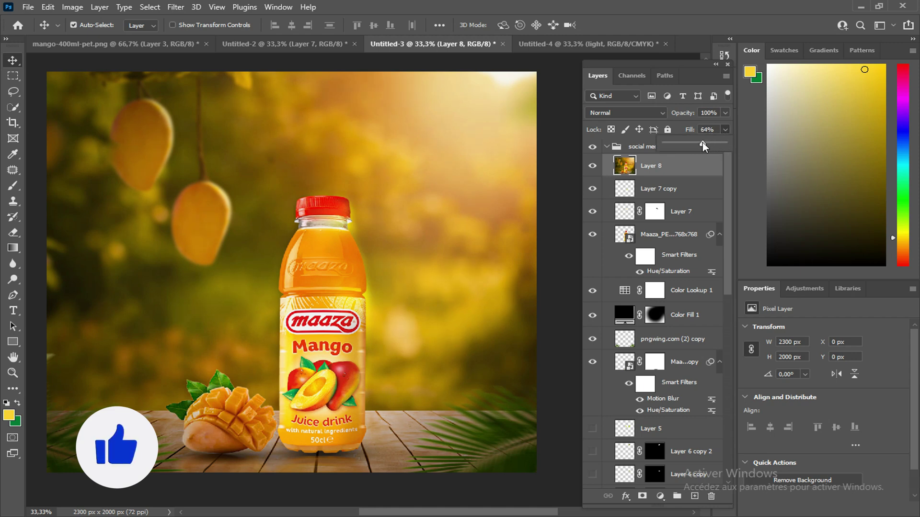
pyautogui.moveTo(702, 142); pyautogui.dragTo(700, 146)
# Step: Group all layers from Layer 8 down to background, leaving out the three hidden Layer 6 layers and the locked Background
pyautogui.keyDown('ctrl'); pyautogui.click(706, 188); pyautogui.keyUp('ctrl')
pyautogui.keyDown('ctrl'); pyautogui.click(699, 212); pyautogui.keyUp('ctrl')
pyautogui.keyDown('ctrl'); pyautogui.click(696, 234); pyautogui.keyUp('ctrl')
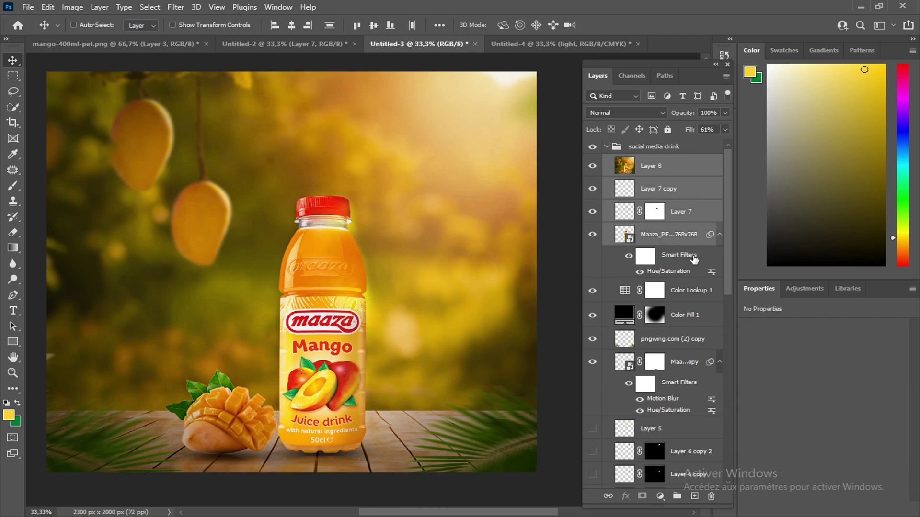
pyautogui.click(699, 255)
pyautogui.keyDown('ctrl'); pyautogui.click(691, 173); pyautogui.keyUp('ctrl')
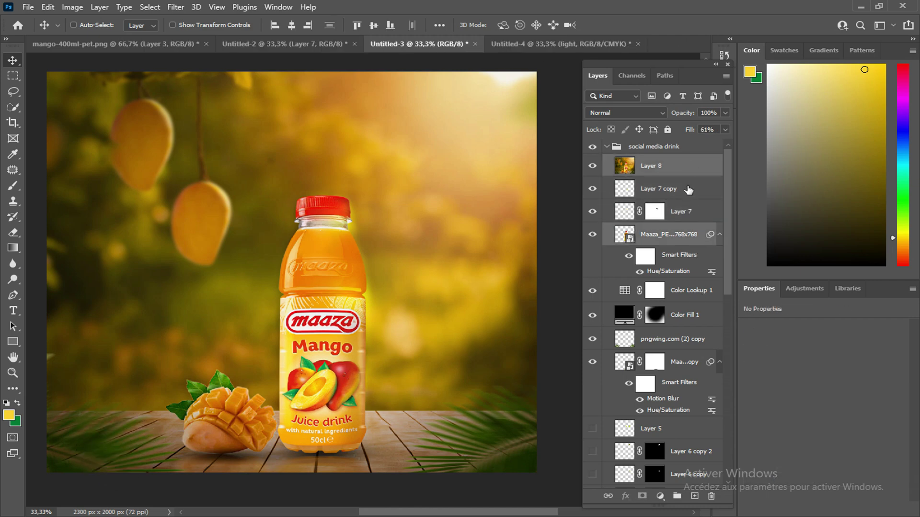
pyautogui.keyDown('ctrl'); pyautogui.click(689, 190); pyautogui.keyUp('ctrl')
pyautogui.keyDown('ctrl'); pyautogui.click(690, 210); pyautogui.keyUp('ctrl')
pyautogui.keyDown('ctrl'); pyautogui.click(688, 293); pyautogui.keyUp('ctrl')
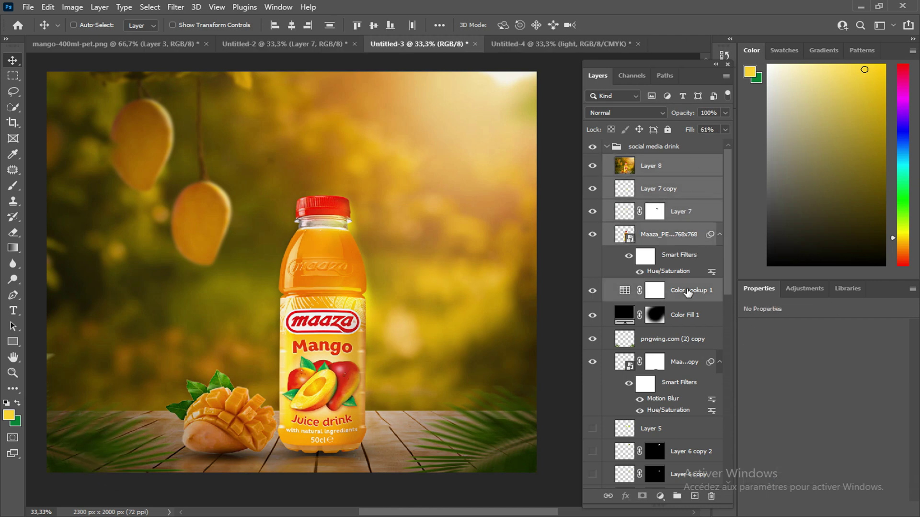
pyautogui.keyDown('ctrl'); pyautogui.click(688, 320); pyautogui.keyUp('ctrl')
pyautogui.keyDown('ctrl'); pyautogui.click(687, 341); pyautogui.keyUp('ctrl')
pyautogui.keyDown('ctrl'); pyautogui.click(686, 362); pyautogui.keyUp('ctrl')
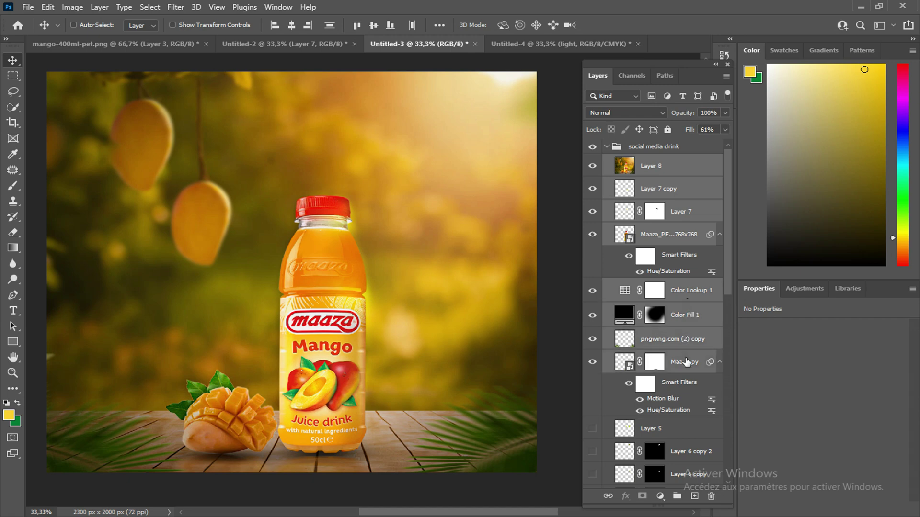
pyautogui.keyDown('ctrl'); pyautogui.click(683, 433); pyautogui.keyUp('ctrl')
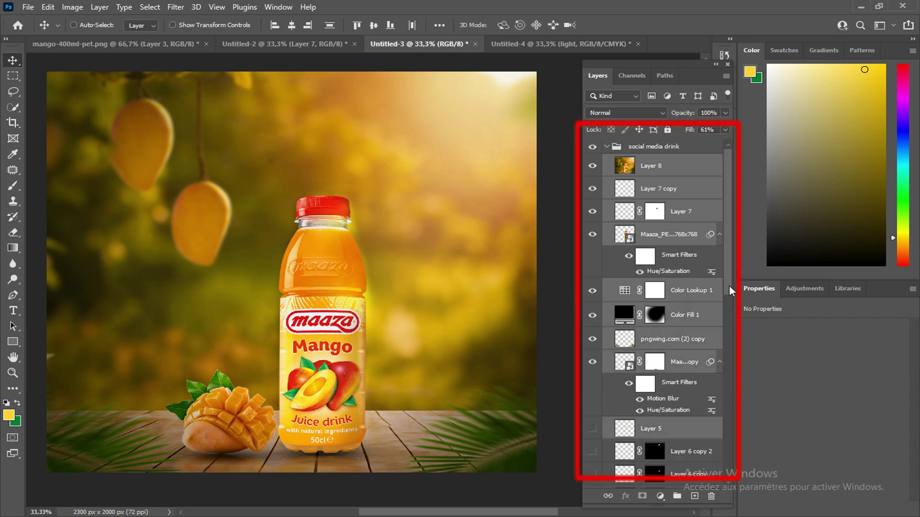
pyautogui.moveTo(729, 286); pyautogui.dragTo(728, 376)
pyautogui.keyDown('ctrl'); pyautogui.click(686, 289); pyautogui.keyUp('ctrl')
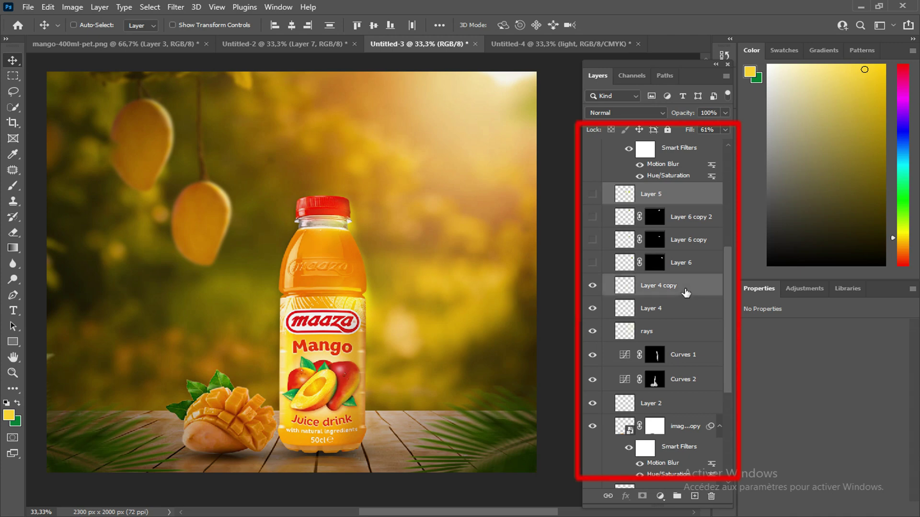
pyautogui.keyDown('ctrl'); pyautogui.click(685, 311); pyautogui.keyUp('ctrl')
pyautogui.keyDown('ctrl'); pyautogui.click(685, 335); pyautogui.keyUp('ctrl')
pyautogui.moveTo(725, 330); pyautogui.dragTo(726, 361)
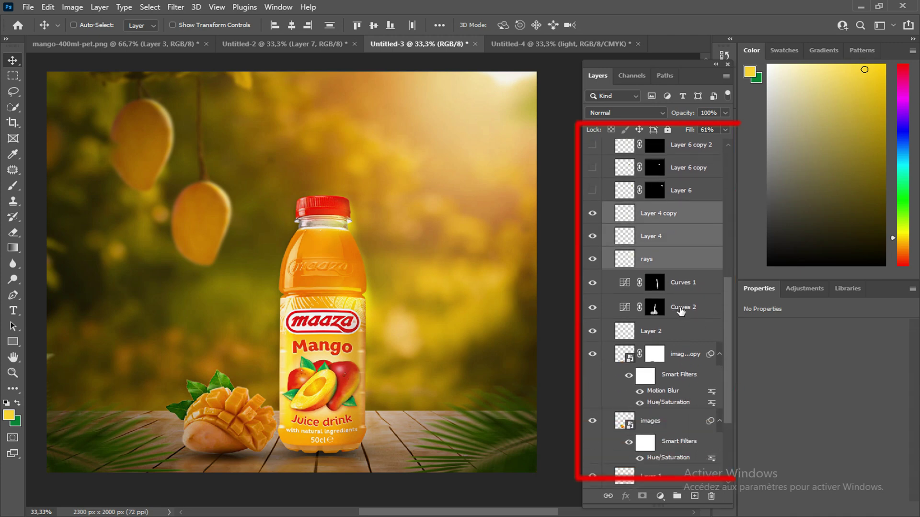
pyautogui.keyDown('ctrl'); pyautogui.click(694, 308); pyautogui.keyUp('ctrl')
pyautogui.keyDown('ctrl'); pyautogui.click(697, 287); pyautogui.keyUp('ctrl')
pyautogui.keyDown('ctrl'); pyautogui.click(696, 332); pyautogui.keyUp('ctrl')
pyautogui.keyDown('ctrl'); pyautogui.click(696, 360); pyautogui.keyUp('ctrl')
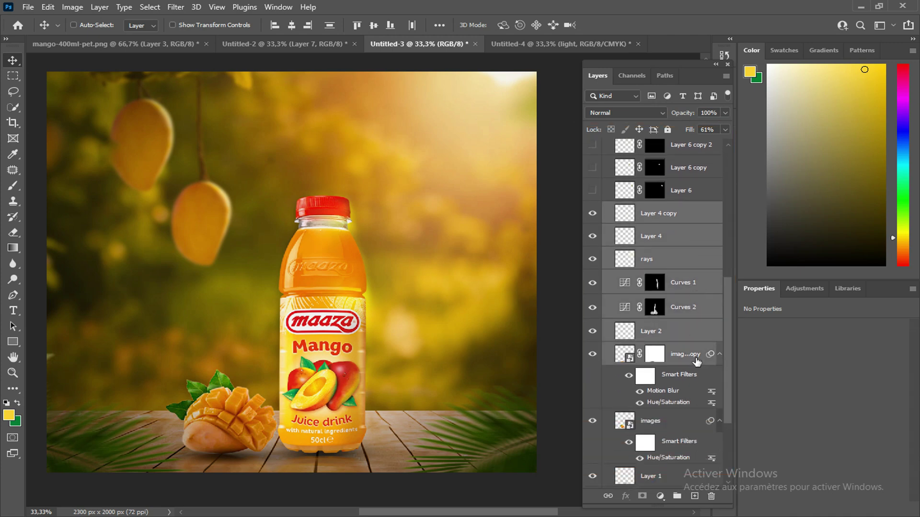
pyautogui.keyDown('ctrl'); pyautogui.click(691, 425); pyautogui.keyUp('ctrl')
pyautogui.moveTo(728, 412); pyautogui.dragTo(728, 474)
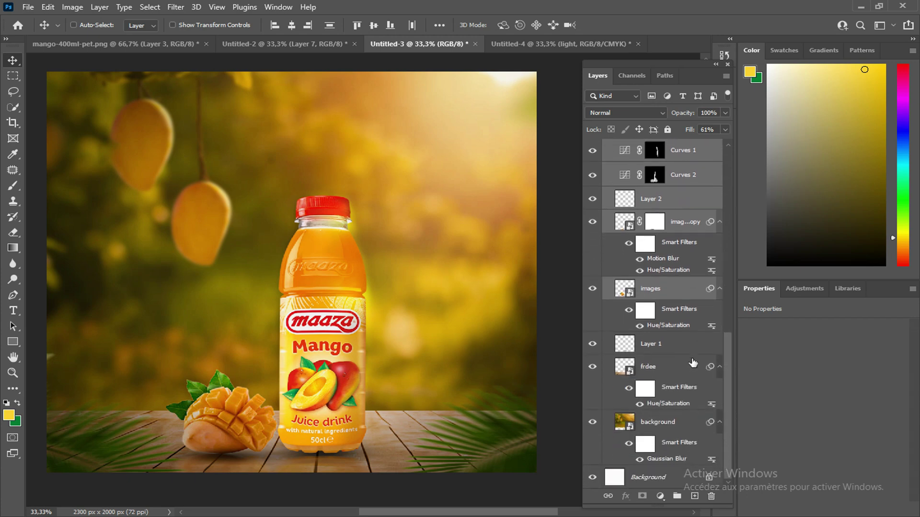
pyautogui.keyDown('ctrl'); pyautogui.click(690, 354); pyautogui.keyUp('ctrl')
pyautogui.keyDown('ctrl'); pyautogui.click(692, 371); pyautogui.keyUp('ctrl')
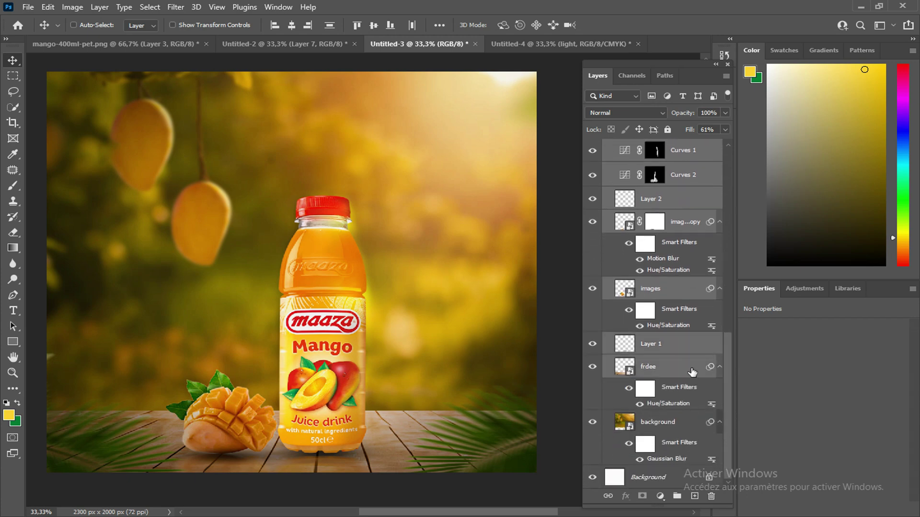
pyautogui.keyDown('ctrl'); pyautogui.click(689, 428); pyautogui.keyUp('ctrl')
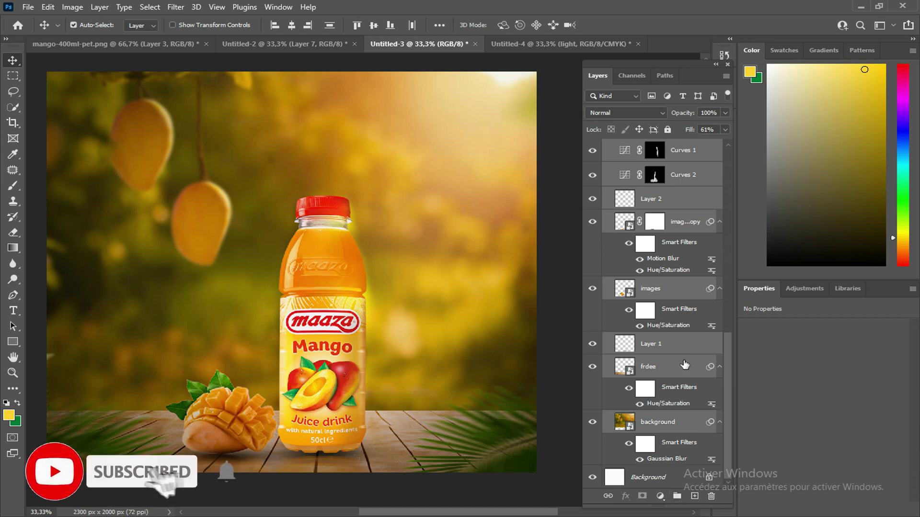
pyautogui.hotkey('ctrl', 'g')
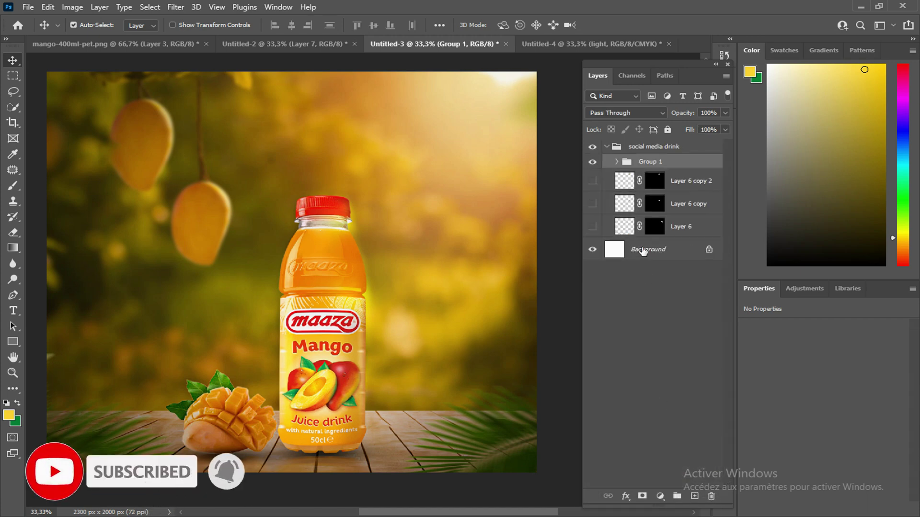
# Step: Look through the contents of Group 1 and compare the canvas with the group hidden and shown
pyautogui.click(616, 161)
pyautogui.click(616, 162)
pyautogui.click(617, 162)
pyautogui.click(617, 162)
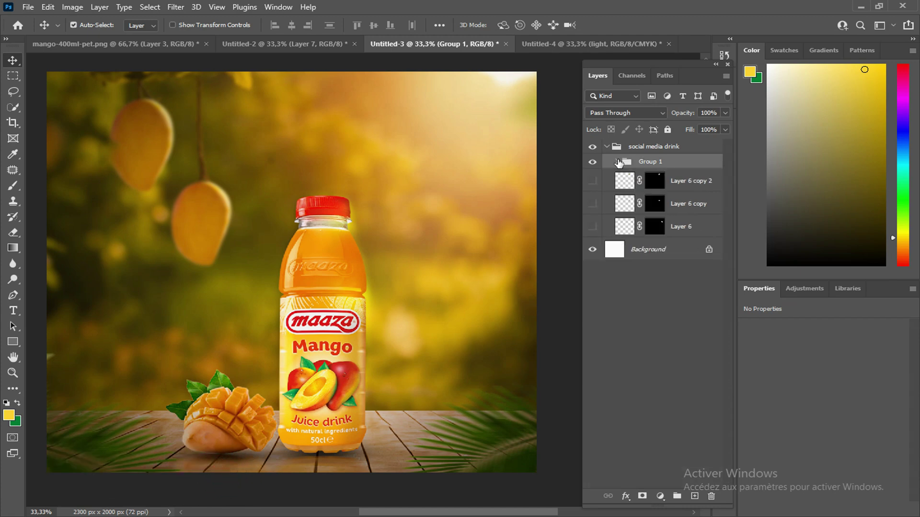
pyautogui.click(593, 163)
pyautogui.click(593, 162)
pyautogui.click(592, 162)
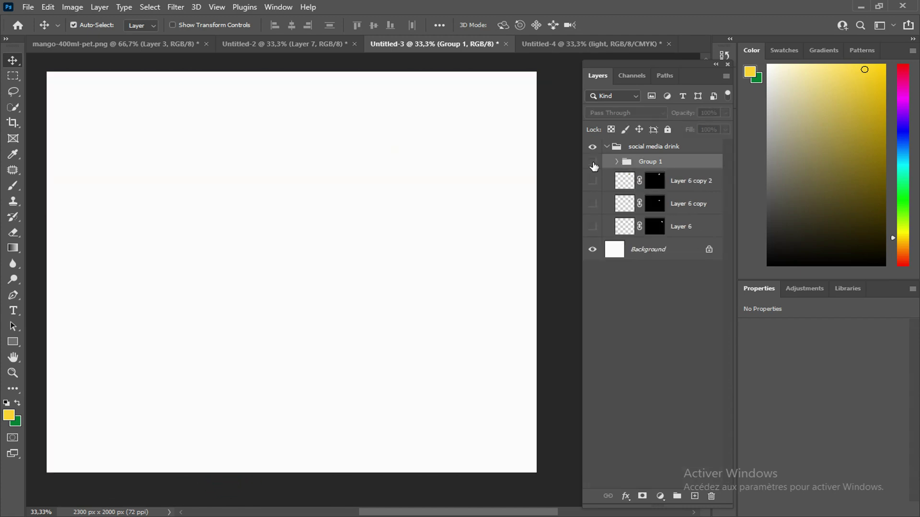
pyautogui.click(592, 163)
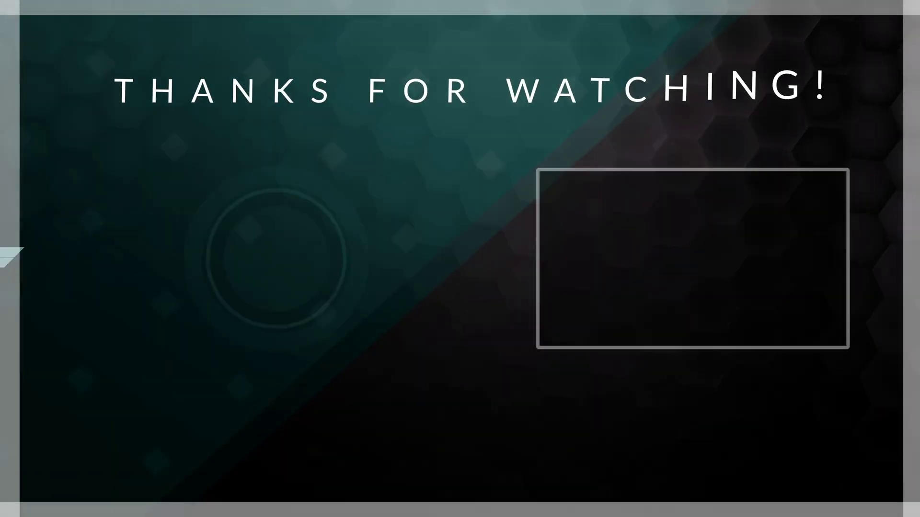